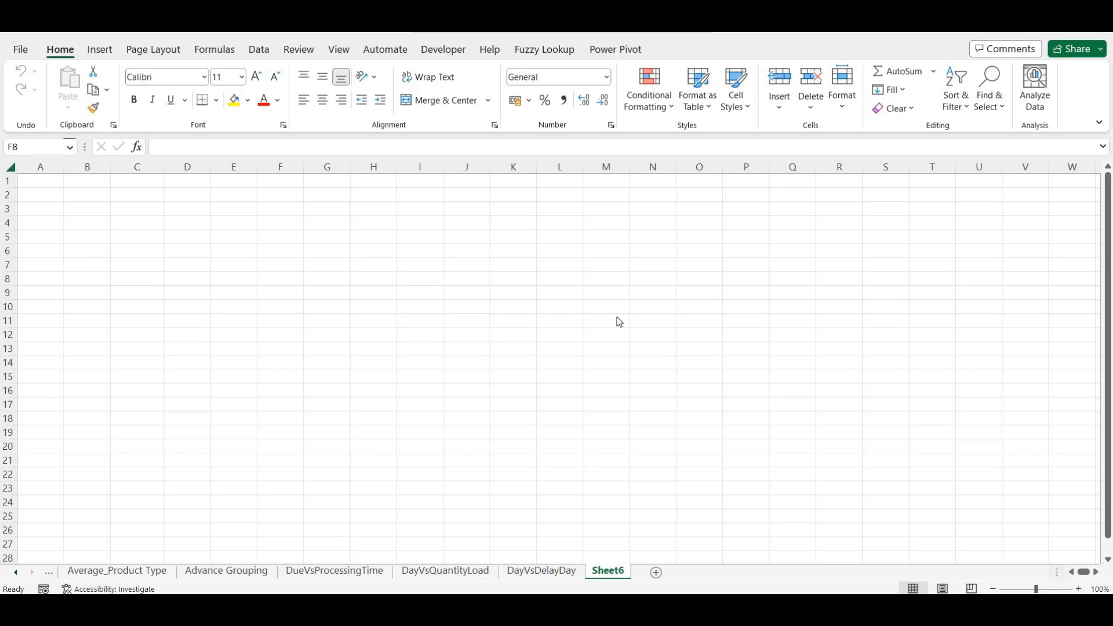
Copy the Day Name and Not Delayed data through Friday from DayVsDelayDay to Sheet6 at B2, and fit both column widths
{"action": "left_click", "coordinate": [557, 574]}
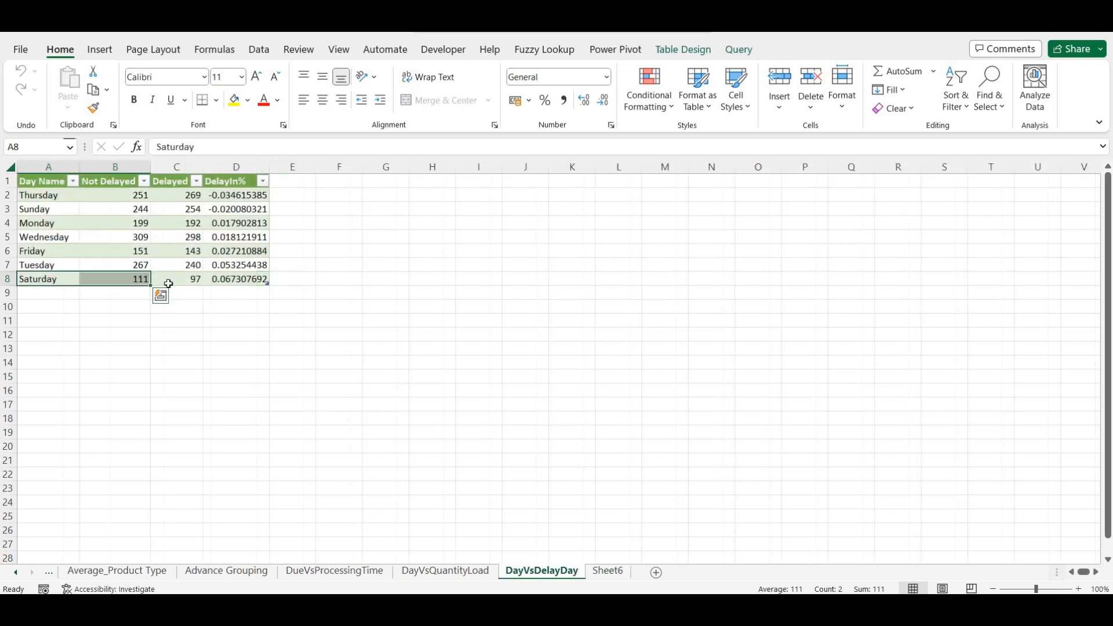
{"action": "left_click", "coordinate": [60, 183]}
{"action": "left_click_drag", "start_coordinate": [114, 216], "coordinate": [117, 250]}
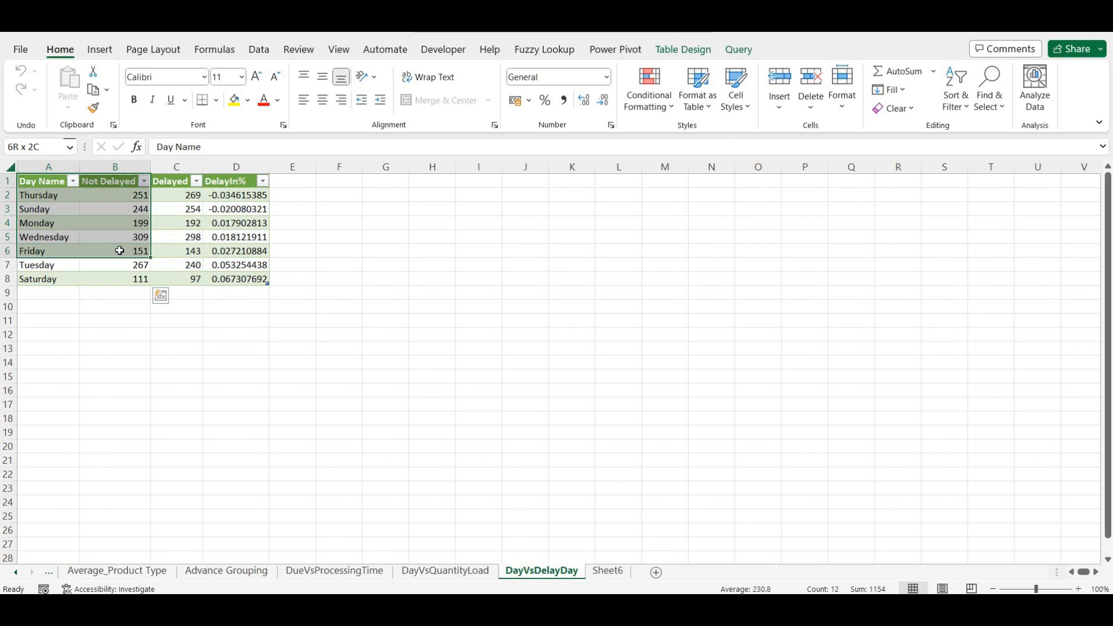
{"action": "right_click", "coordinate": [115, 207]}
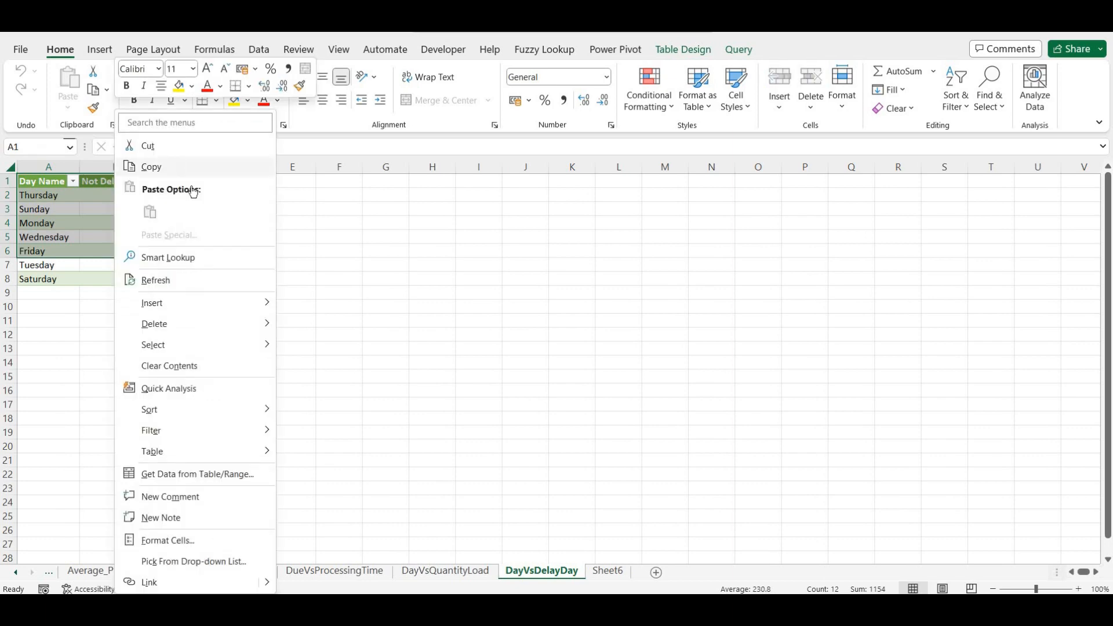
{"action": "left_click", "coordinate": [174, 167]}
{"action": "left_click", "coordinate": [607, 571]}
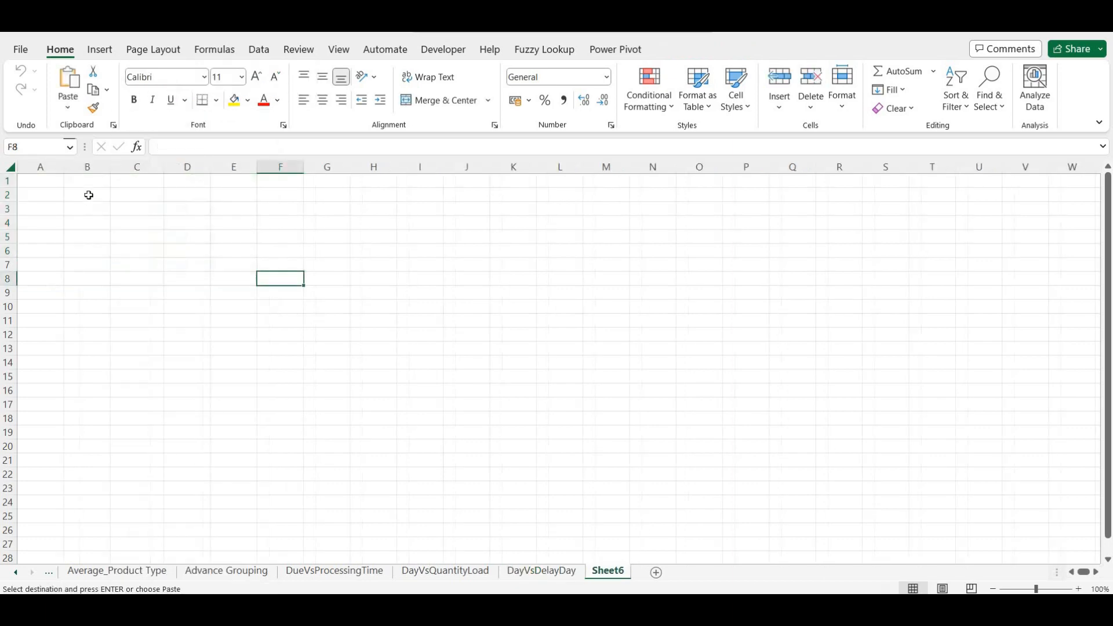
{"action": "right_click", "coordinate": [91, 200]}
{"action": "left_click", "coordinate": [147, 253]}
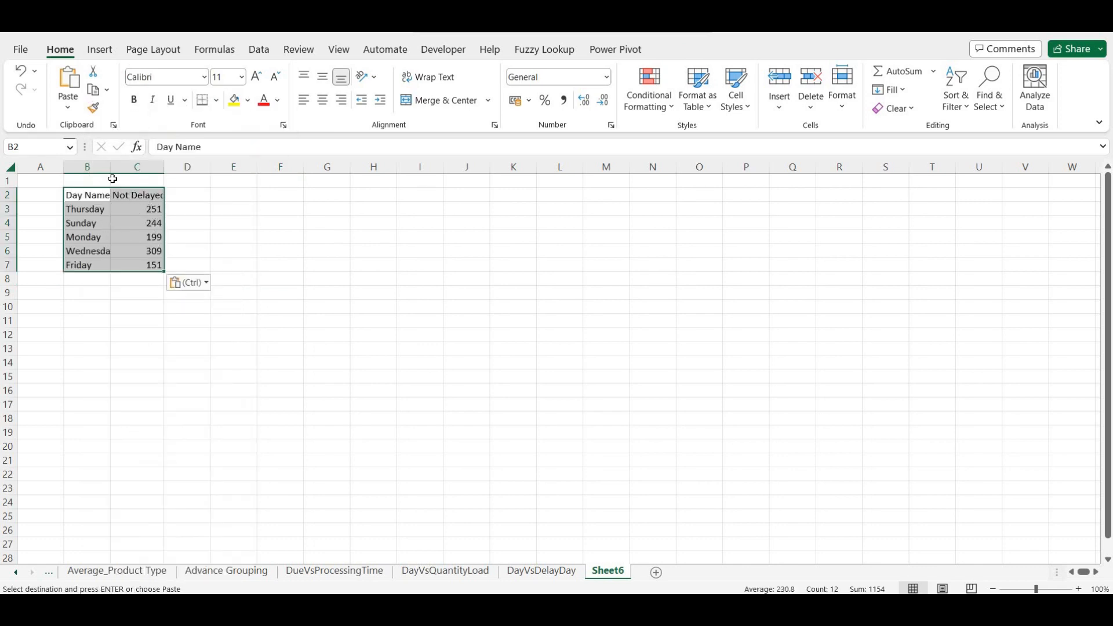
{"action": "left_click_drag", "start_coordinate": [109, 168], "coordinate": [189, 180]}
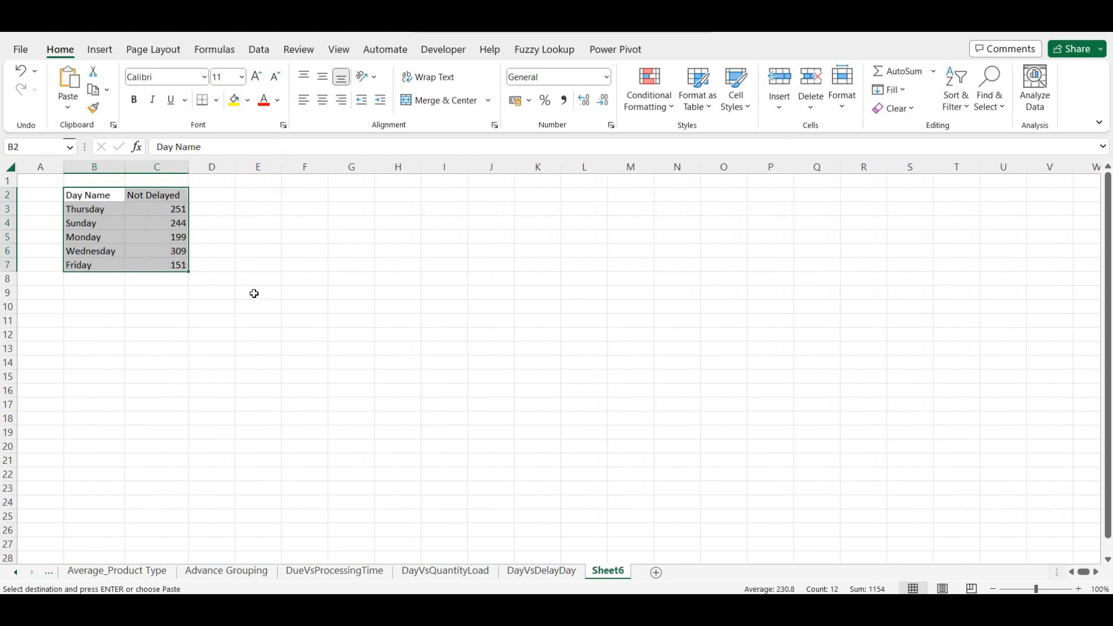
Enter the formula =SUM(C3:C7) in cell E3 to total the Not Delayed values
{"action": "left_click", "coordinate": [255, 210]}
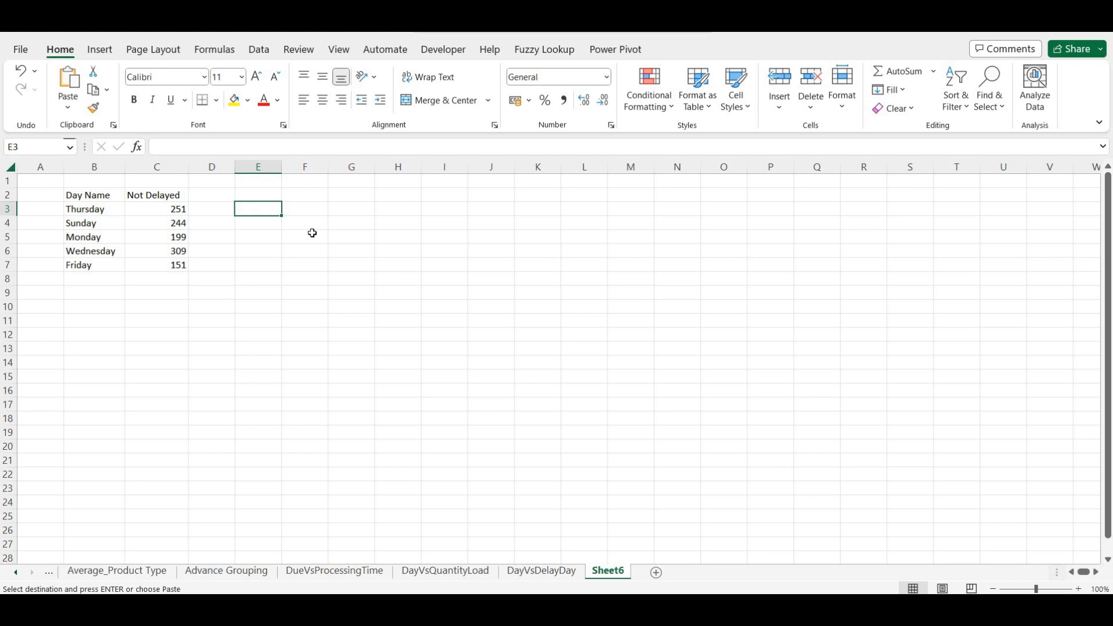
{"action": "type", "text": "="}
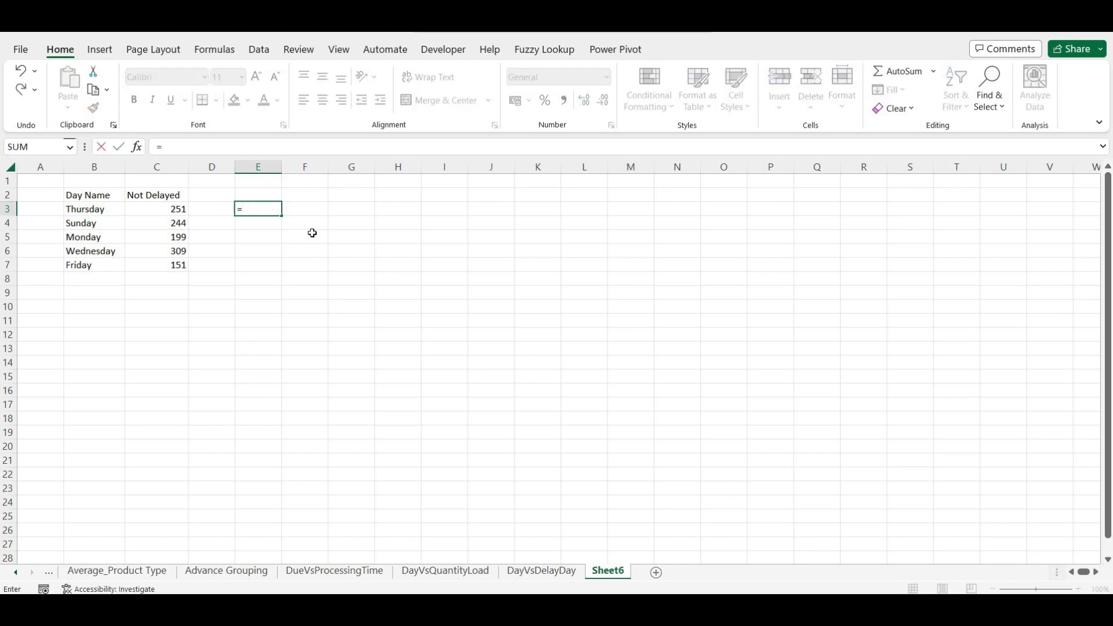
{"action": "type", "text": "sum"}
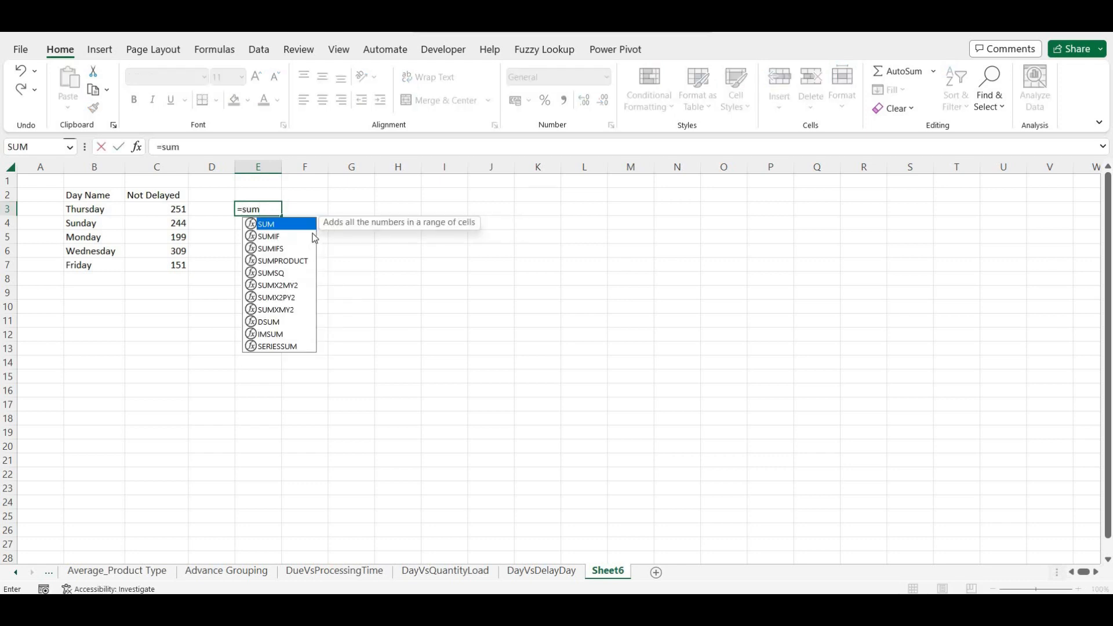
{"action": "key", "text": "Tab"}
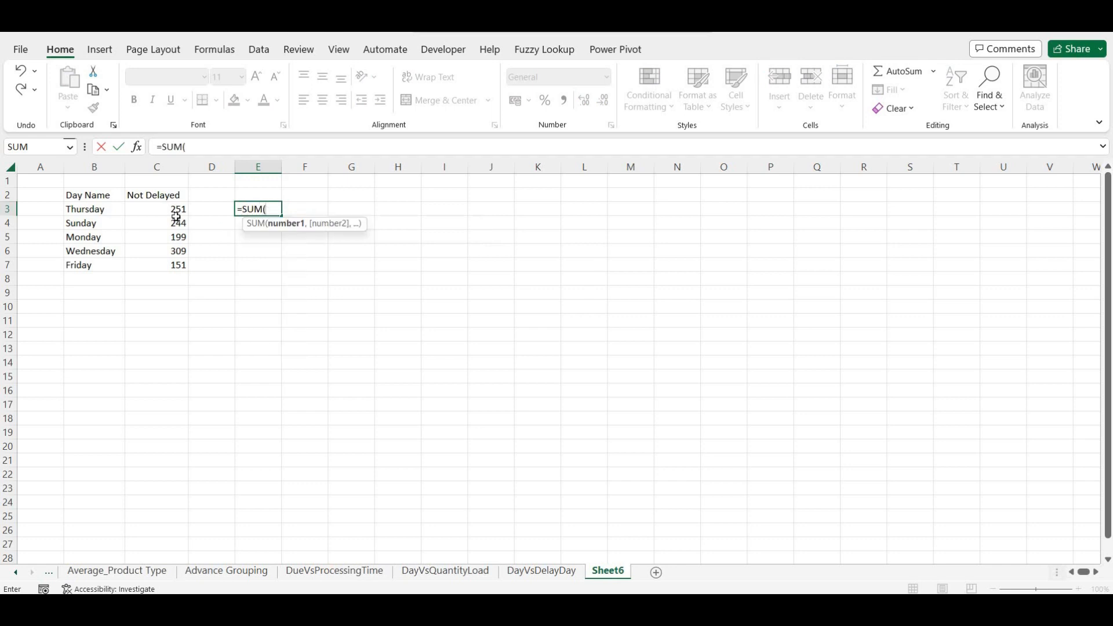
{"action": "left_click_drag", "start_coordinate": [168, 212], "coordinate": [166, 271]}
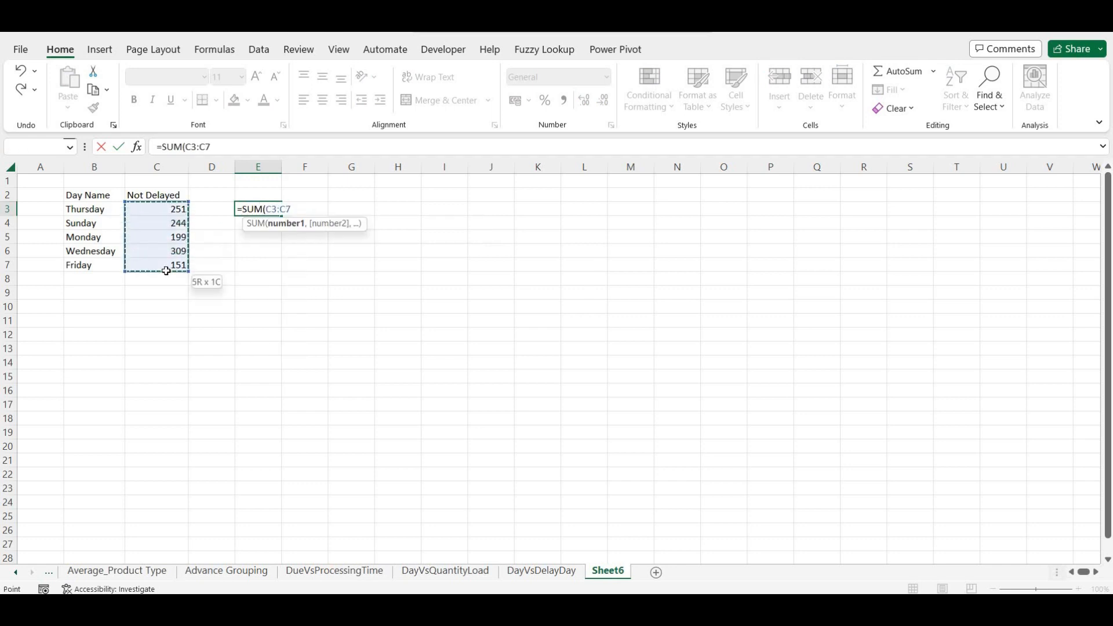
{"action": "left_click", "coordinate": [227, 148]}
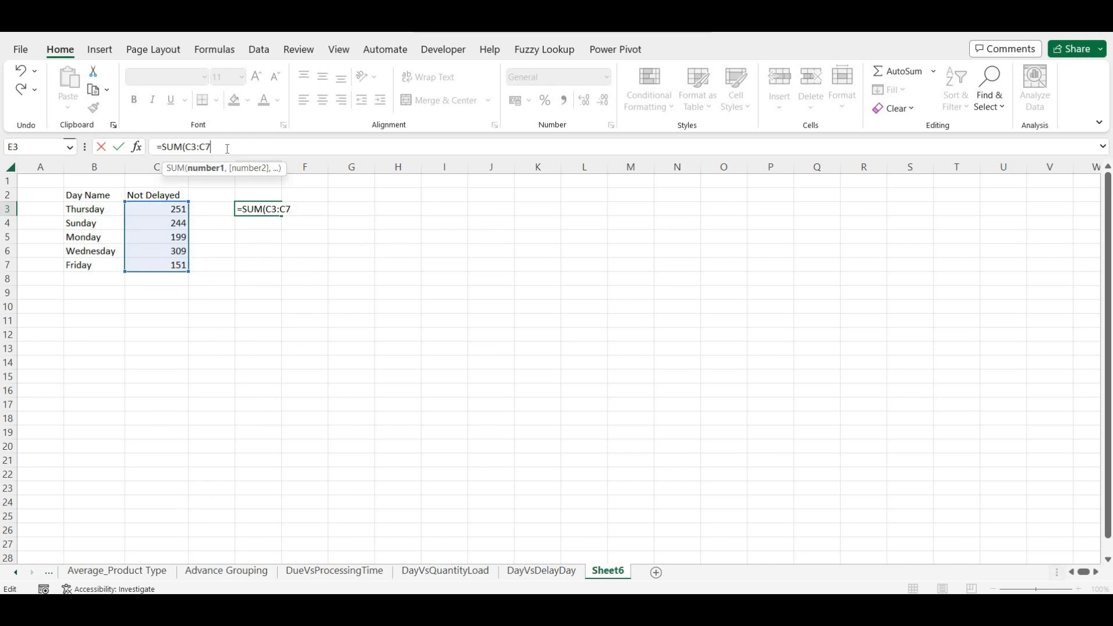
{"action": "type", "text": ")"}
{"action": "key", "text": "Return"}
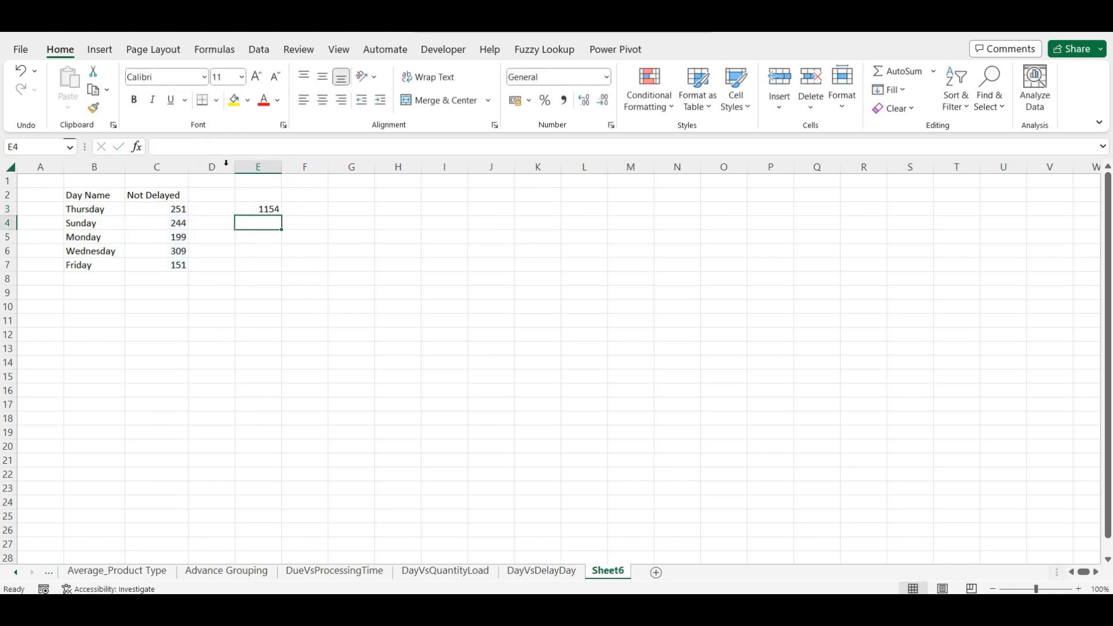
Add an AutoSum of C3:C10 in cell C11 below the Not Delayed values
{"action": "left_click", "coordinate": [151, 323]}
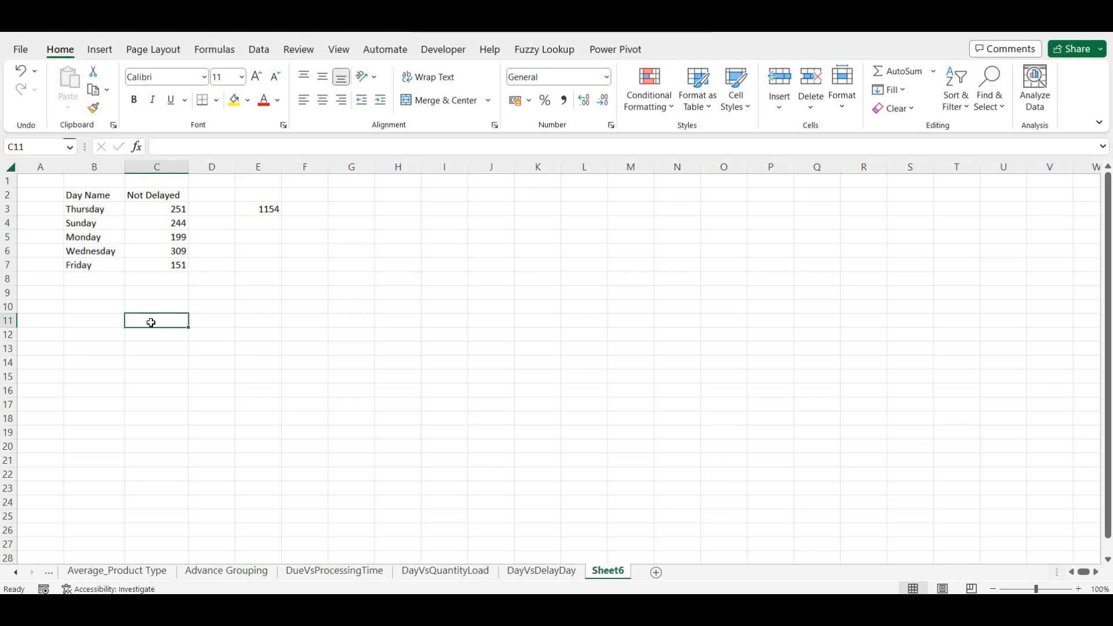
{"action": "key", "text": "alt+equal"}
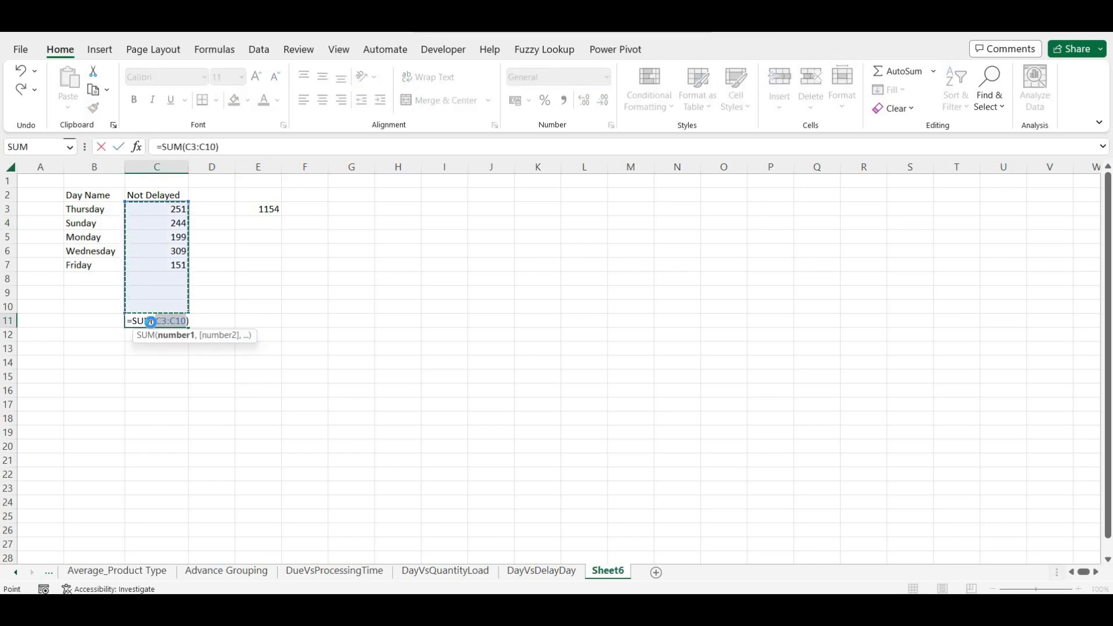
{"action": "key", "text": "Return"}
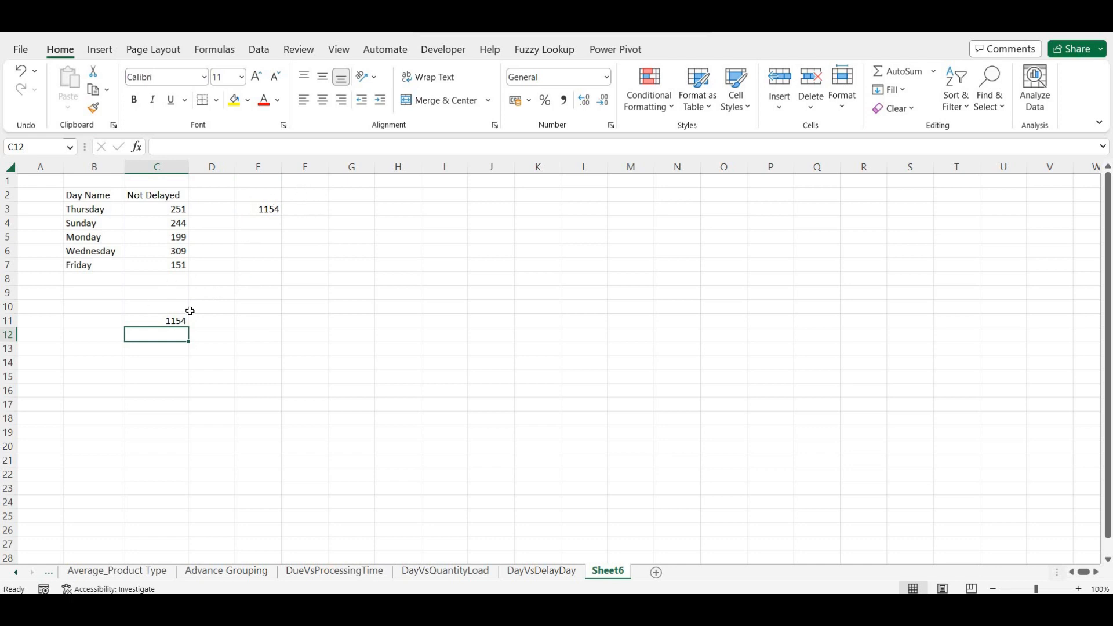
Copy Tuesday's day name and Not Delayed value from DayVsDelayDay into row 8 of Sheet6, starting at B8
{"action": "left_click", "coordinate": [542, 572]}
{"action": "left_click_drag", "start_coordinate": [58, 264], "coordinate": [120, 266]}
{"action": "key", "text": "ctrl+c"}
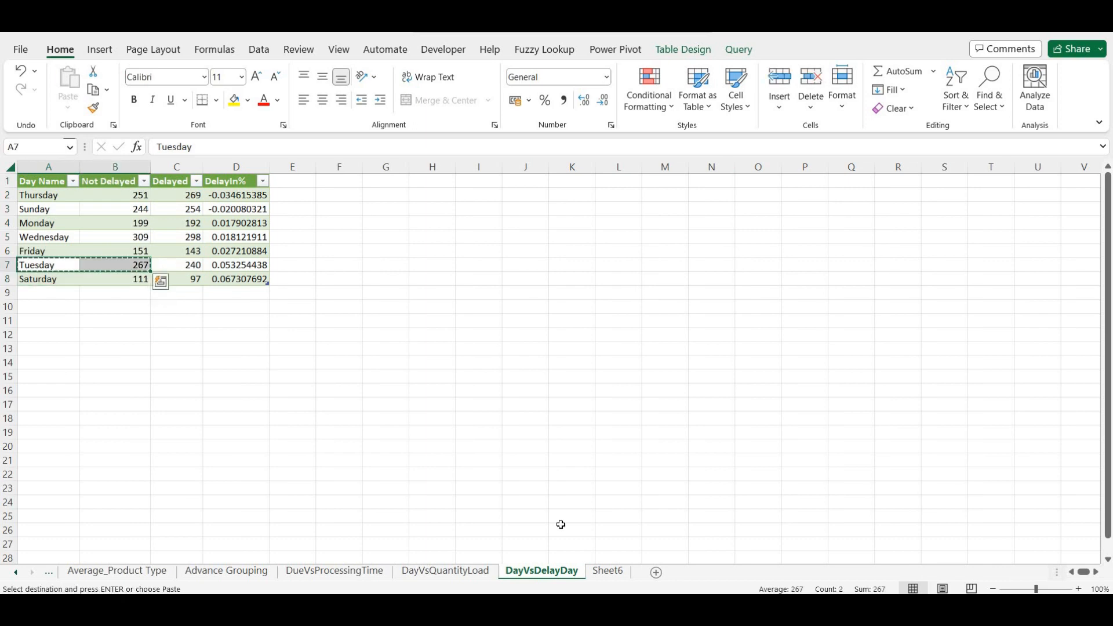
{"action": "key", "text": "ctrl+Page_Down"}
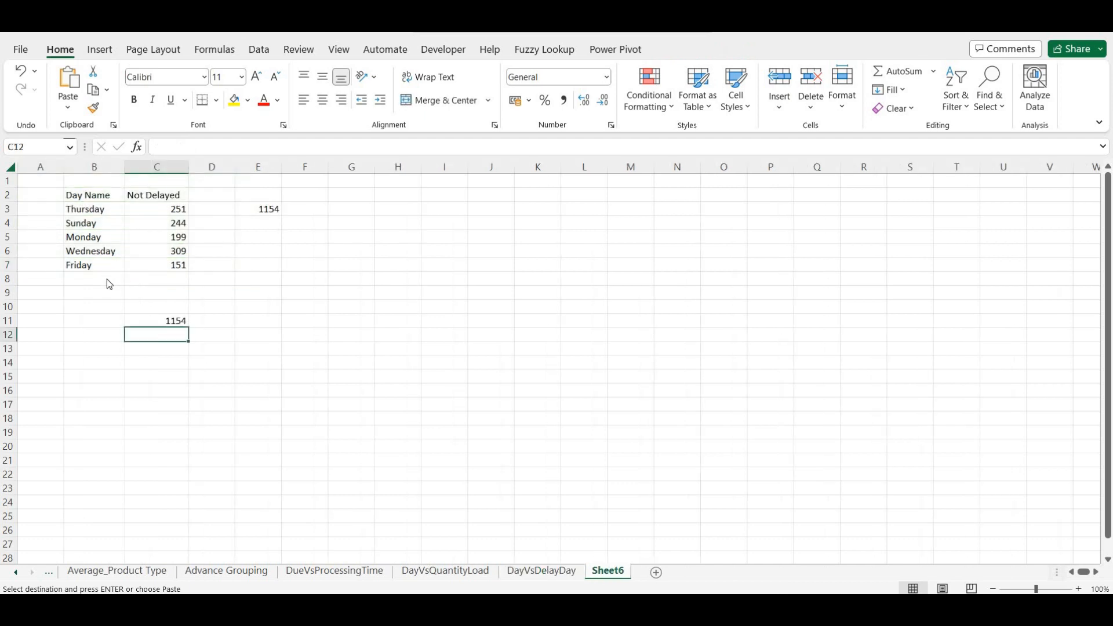
{"action": "right_click", "coordinate": [106, 283]}
{"action": "left_click", "coordinate": [164, 259]}
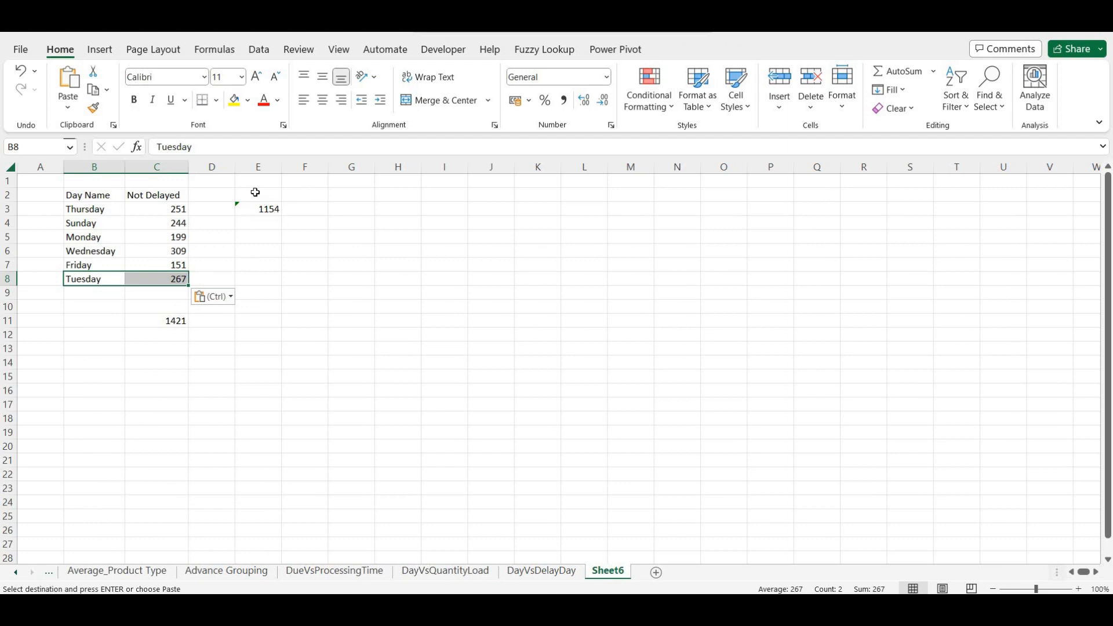
Insert a new column at D and label cell E3 "Total Delay" beside the sum
{"action": "left_click", "coordinate": [224, 164]}
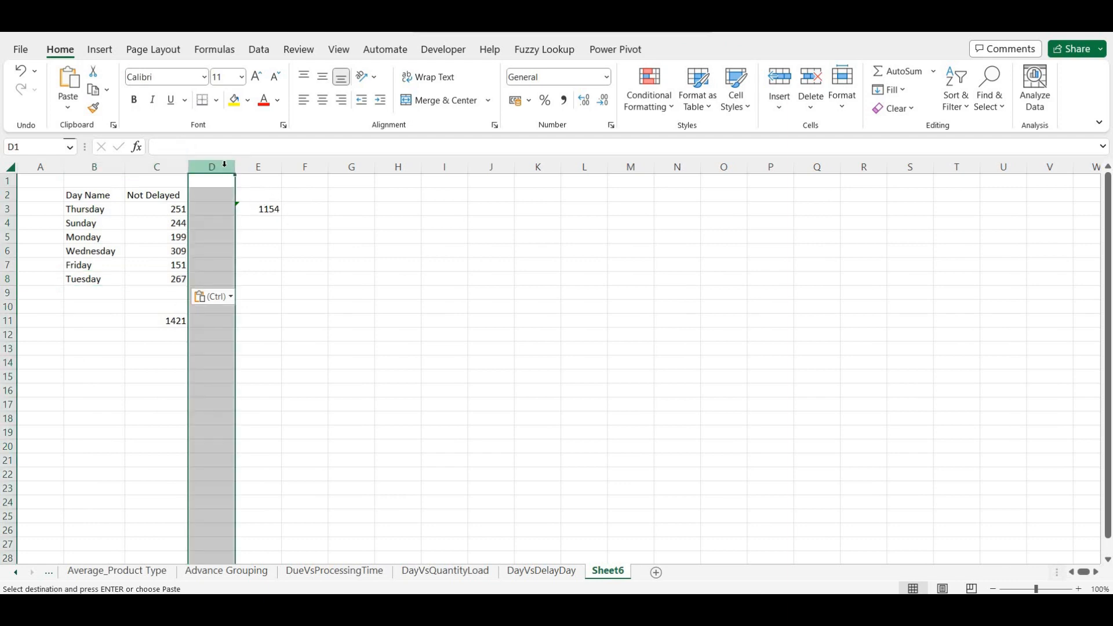
{"action": "key", "text": "ctrl+shift+plus"}
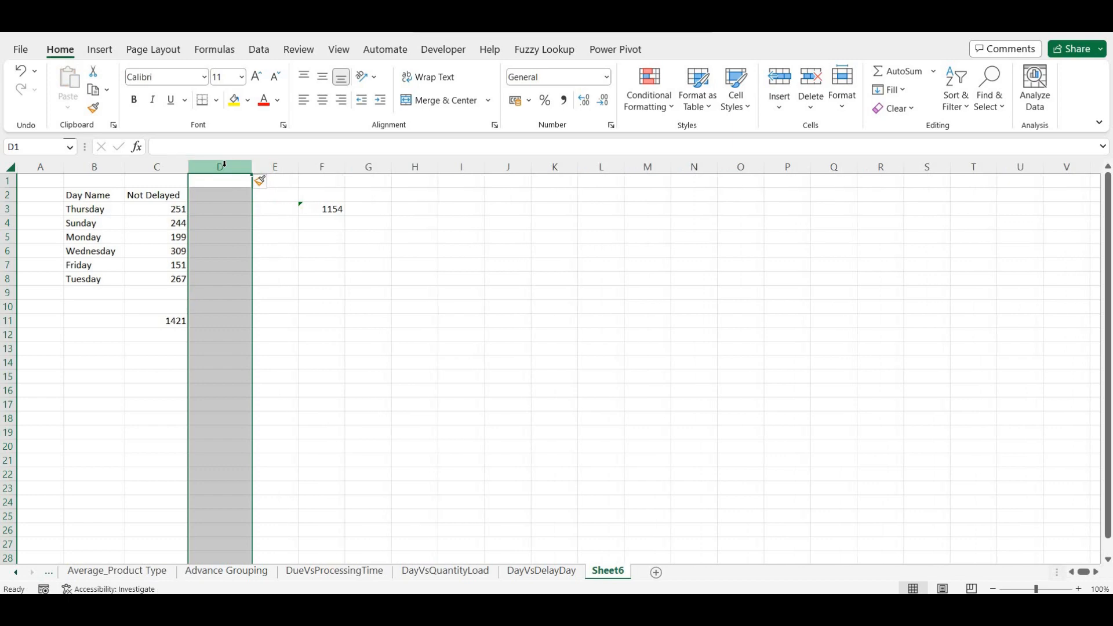
{"action": "key", "text": "Right"}
{"action": "key", "text": "Down"}
{"action": "key", "text": "Down"}
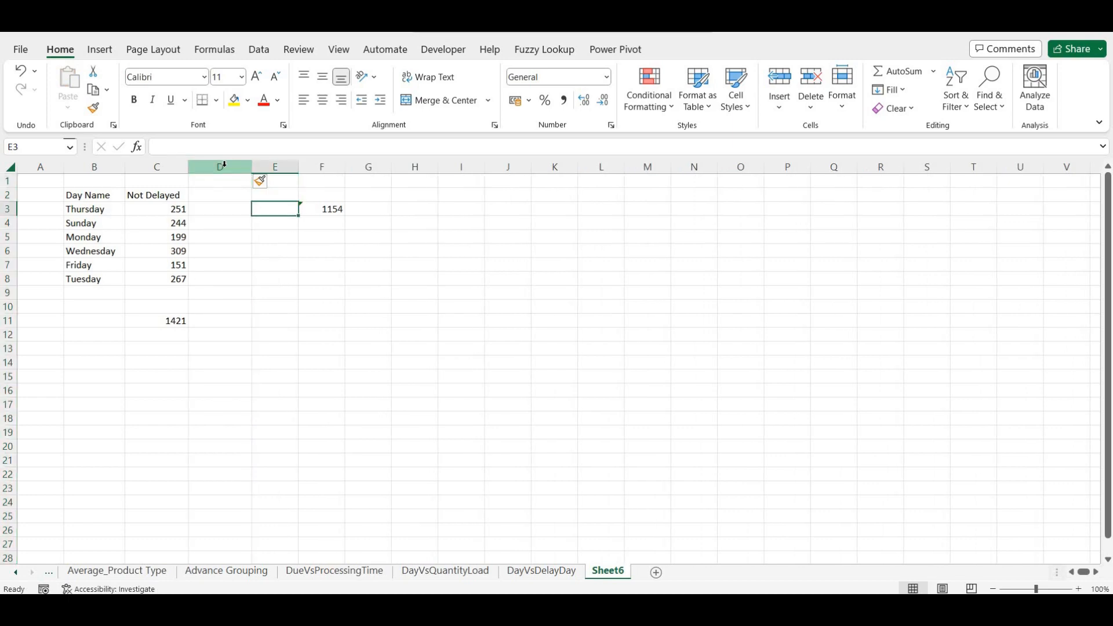
{"action": "type", "text": "Total De"}
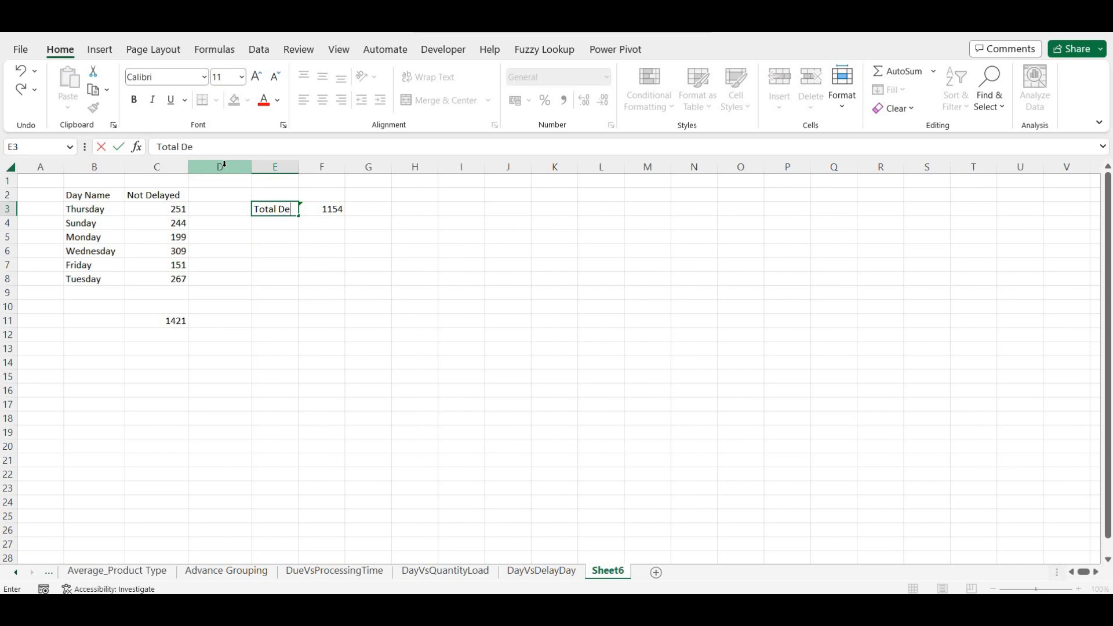
{"action": "type", "text": "lay"}
{"action": "key", "text": "Return"}
AutoFit column E to the width of the Total Delay label
{"action": "key", "text": "Up"}
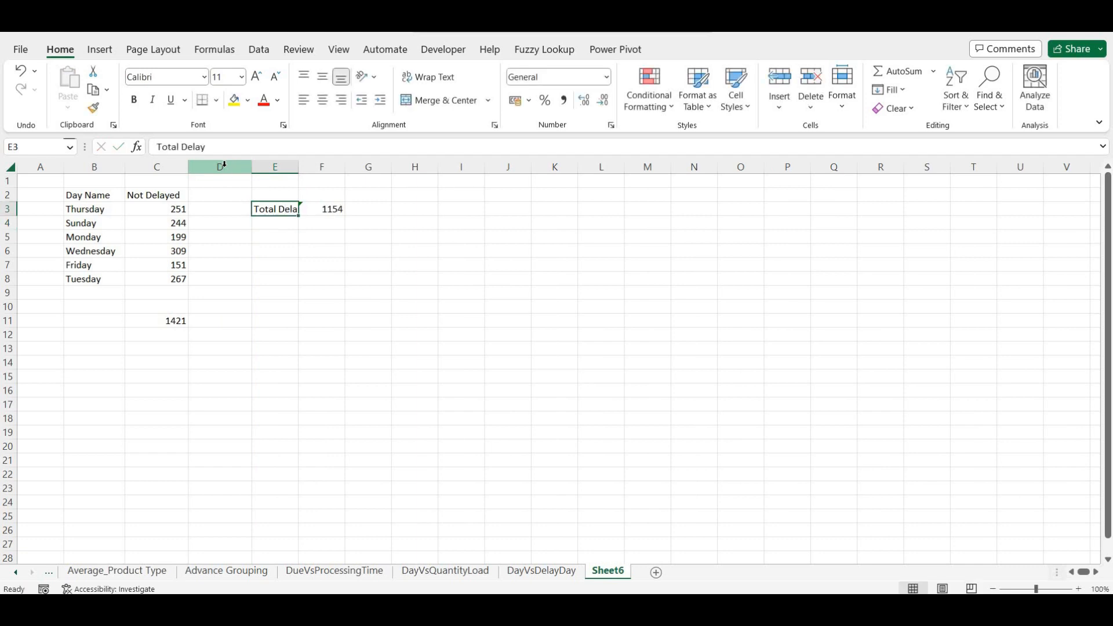
{"action": "key", "text": "alt+h"}
{"action": "key", "text": "o"}
{"action": "key", "text": "i"}
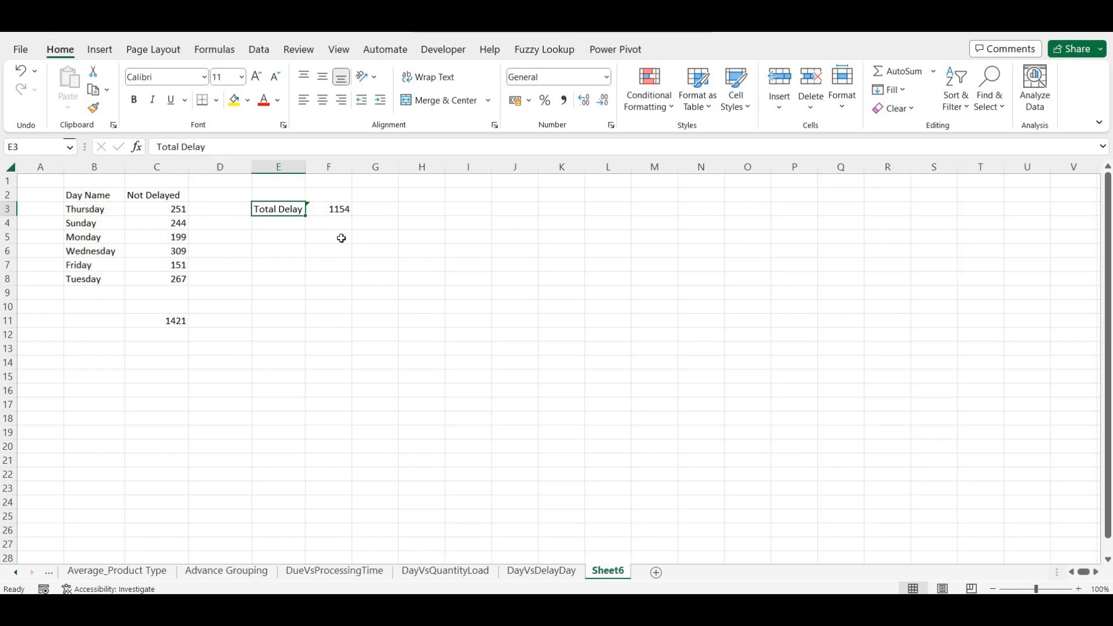
Check which cells the Total Delay formula in F3 adds up and compare them with the Tuesday row
{"action": "left_click", "coordinate": [335, 210]}
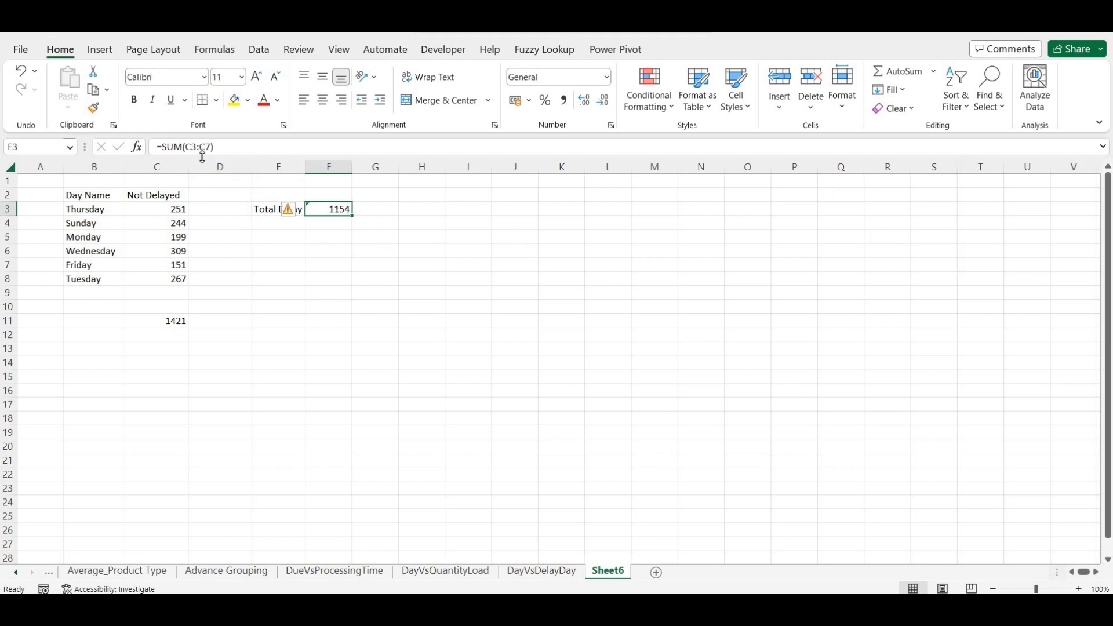
{"action": "left_click", "coordinate": [188, 152]}
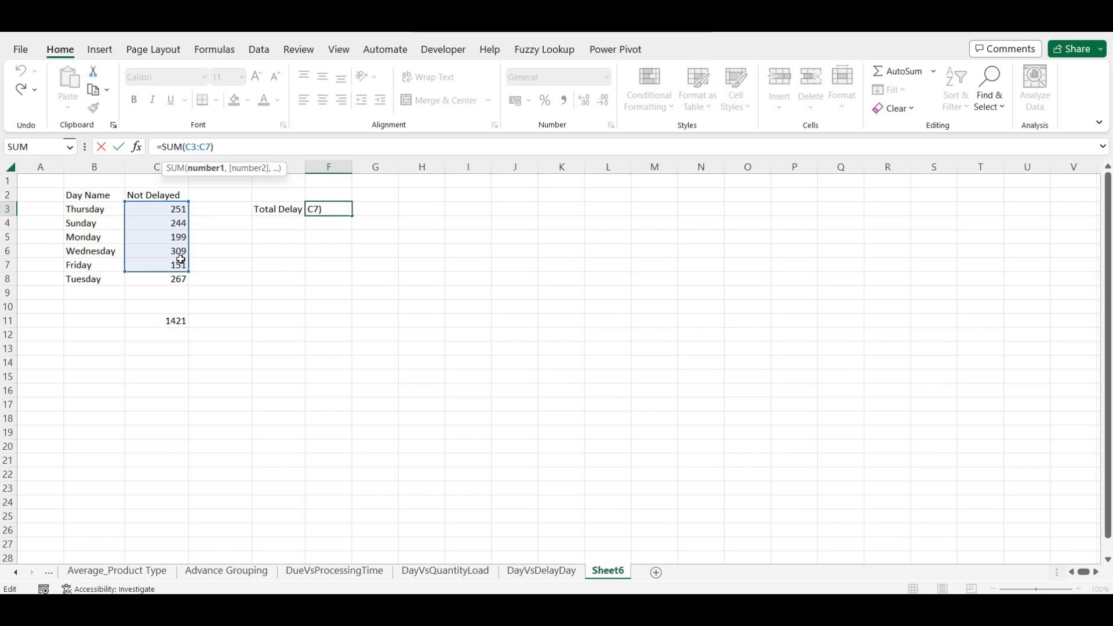
{"action": "key", "text": "Return"}
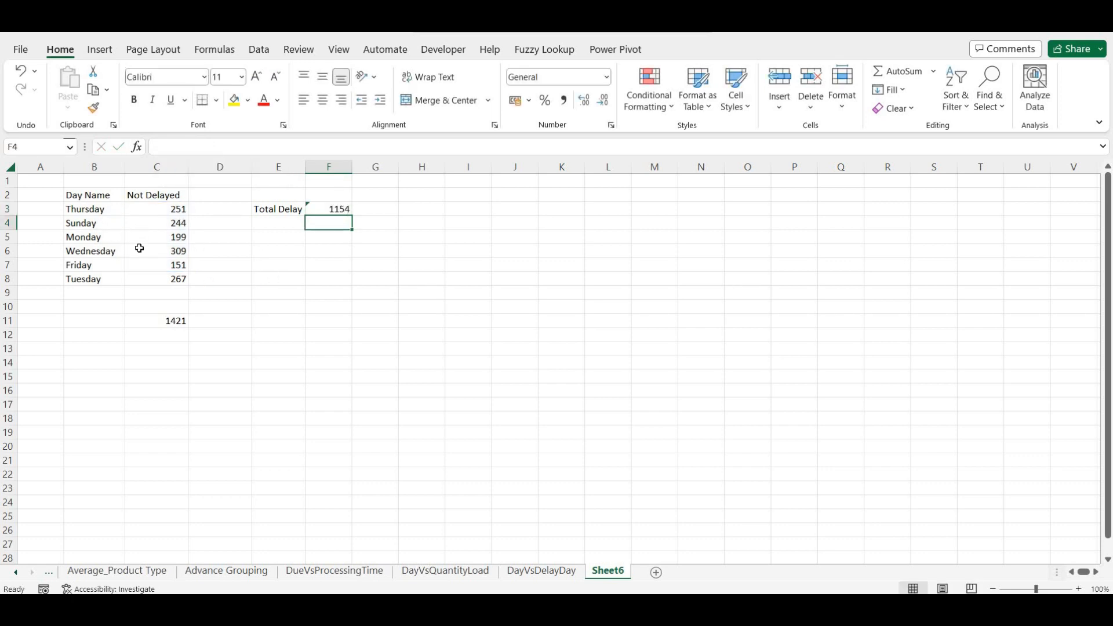
{"action": "left_click", "coordinate": [95, 276]}
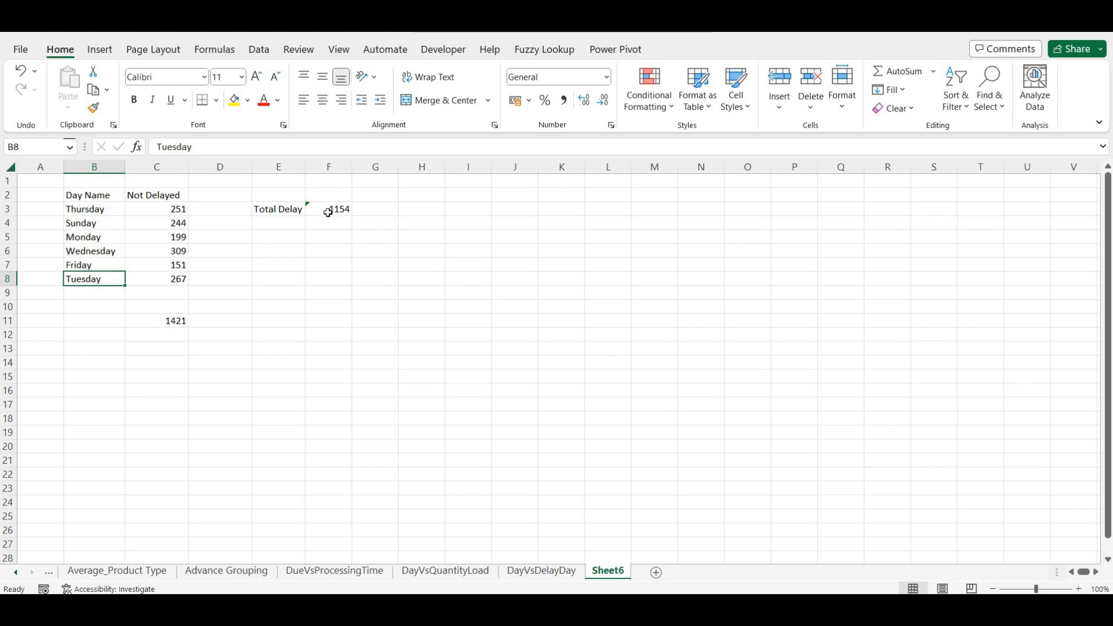
{"action": "left_click", "coordinate": [328, 211]}
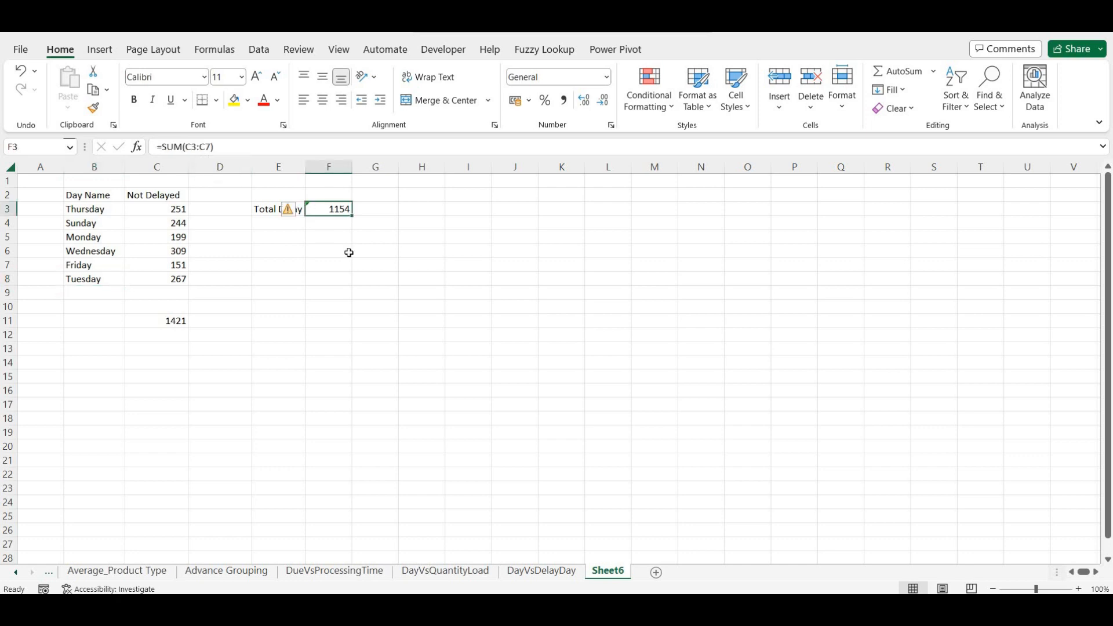
Convert the range B2:C8 into a table with headers and clear the contents of its Tuesday row
{"action": "left_click", "coordinate": [106, 209]}
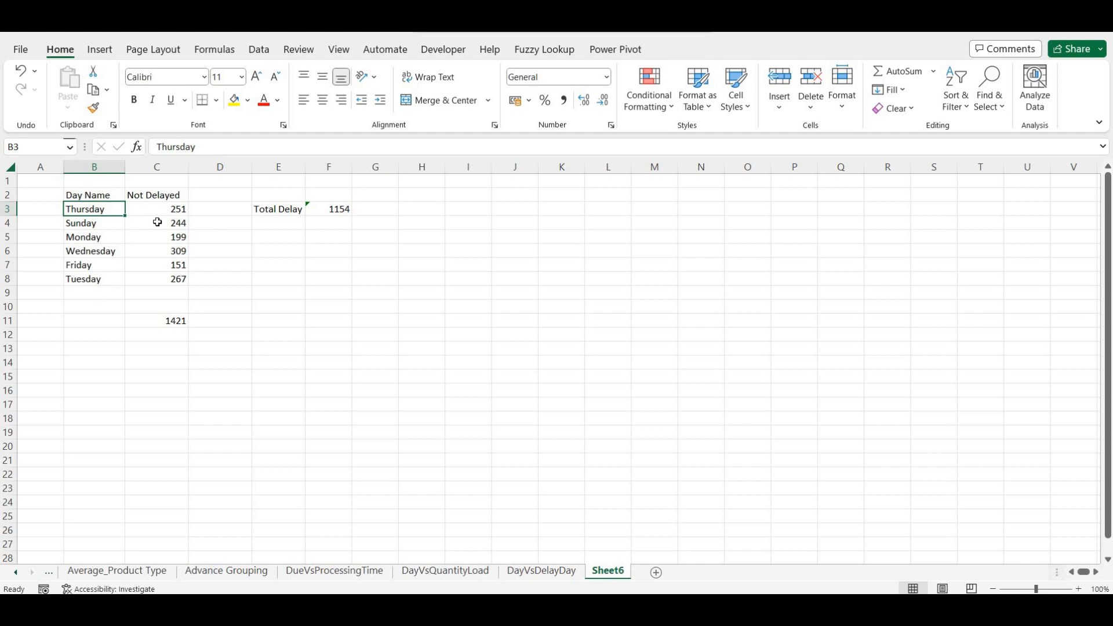
{"action": "key", "text": "ctrl+t"}
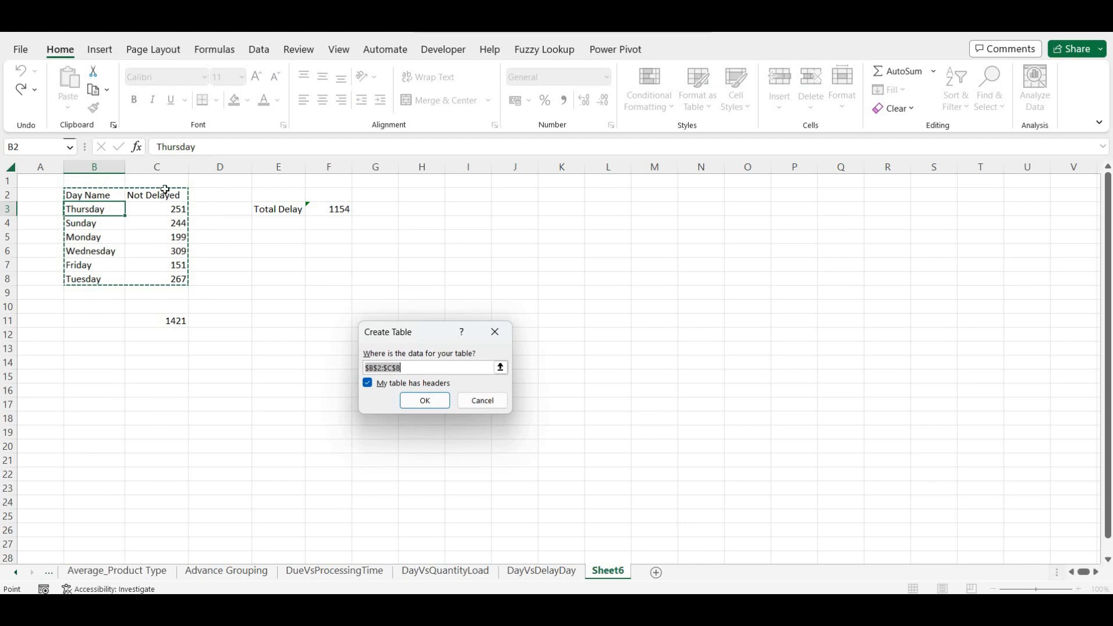
{"action": "left_click", "coordinate": [422, 406]}
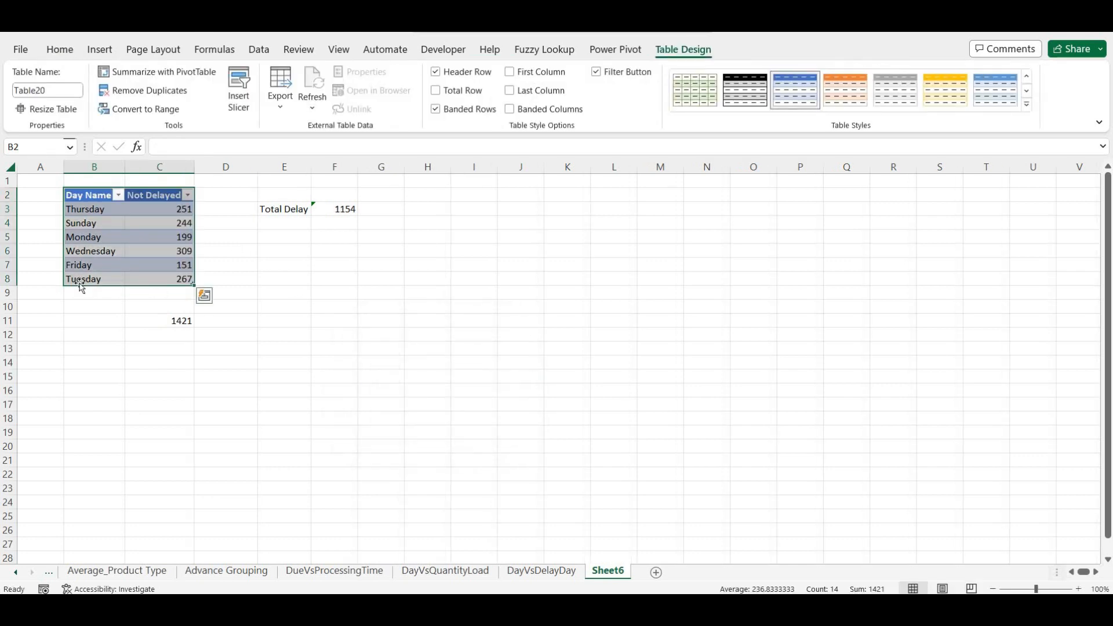
{"action": "left_click_drag", "start_coordinate": [81, 280], "coordinate": [161, 280]}
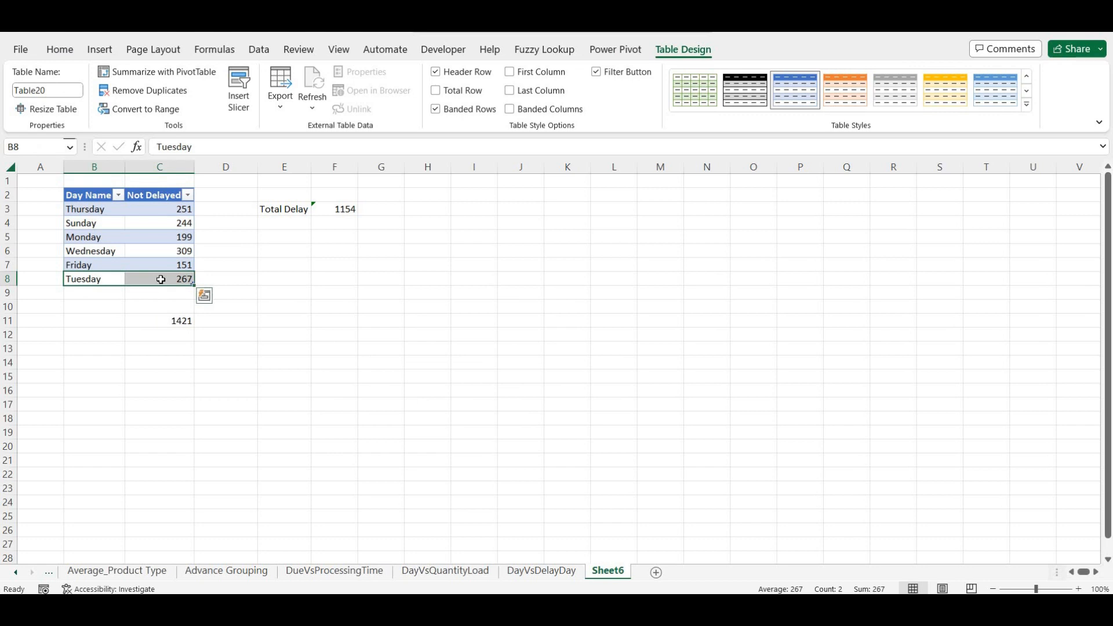
{"action": "key", "text": "Delete"}
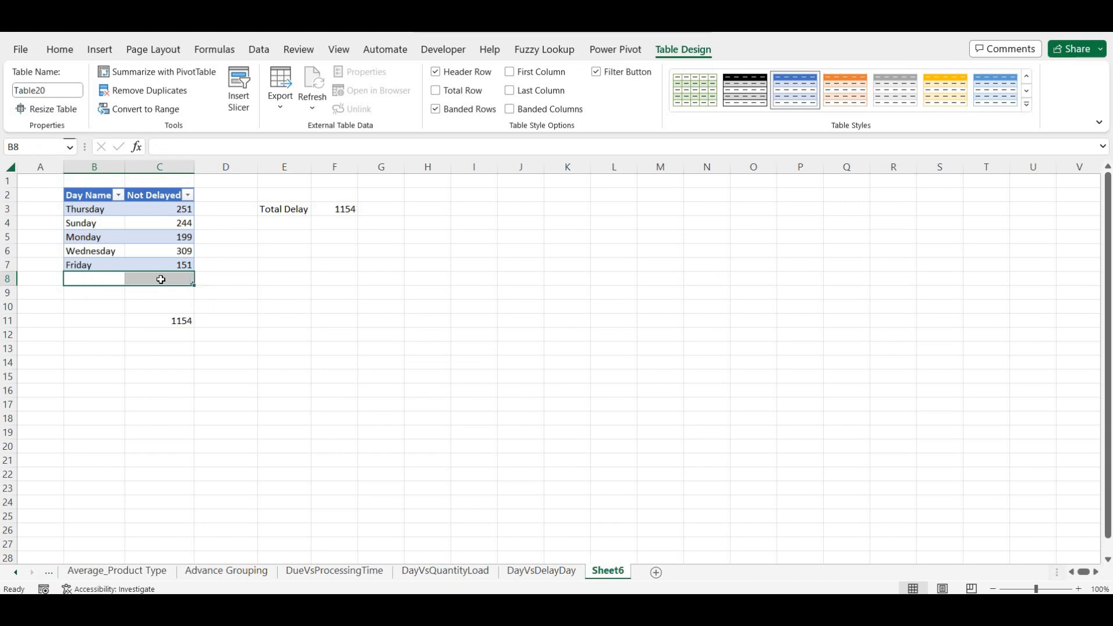
Compare the ranges summed by the formulas in C11 and F3 with the table's empty row
{"action": "left_click", "coordinate": [232, 291]}
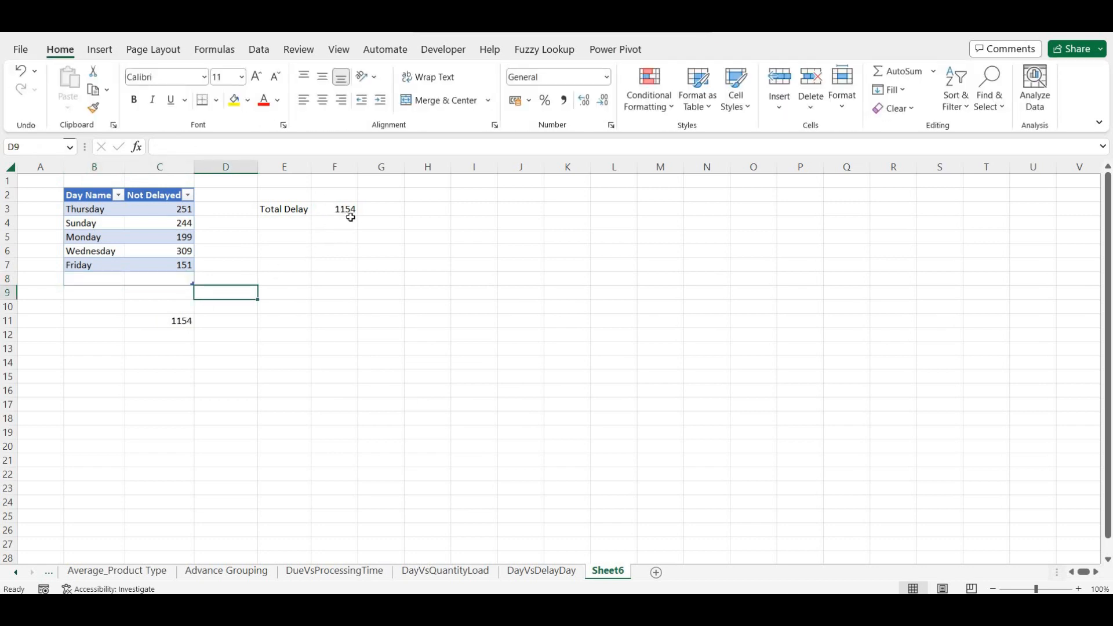
{"action": "left_click", "coordinate": [184, 323]}
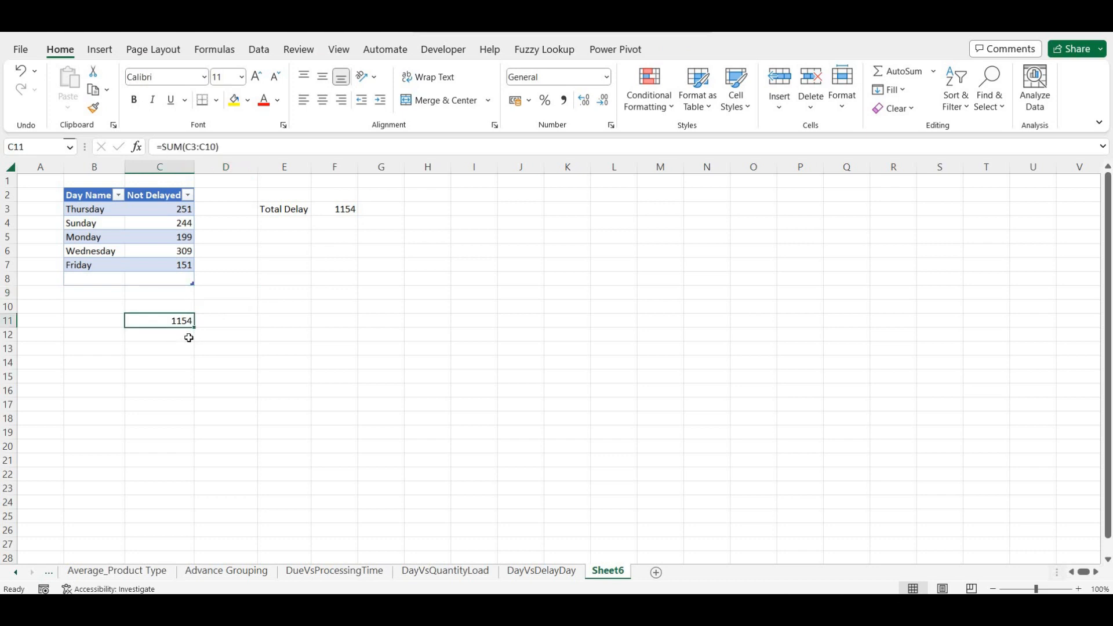
{"action": "left_click", "coordinate": [339, 209]}
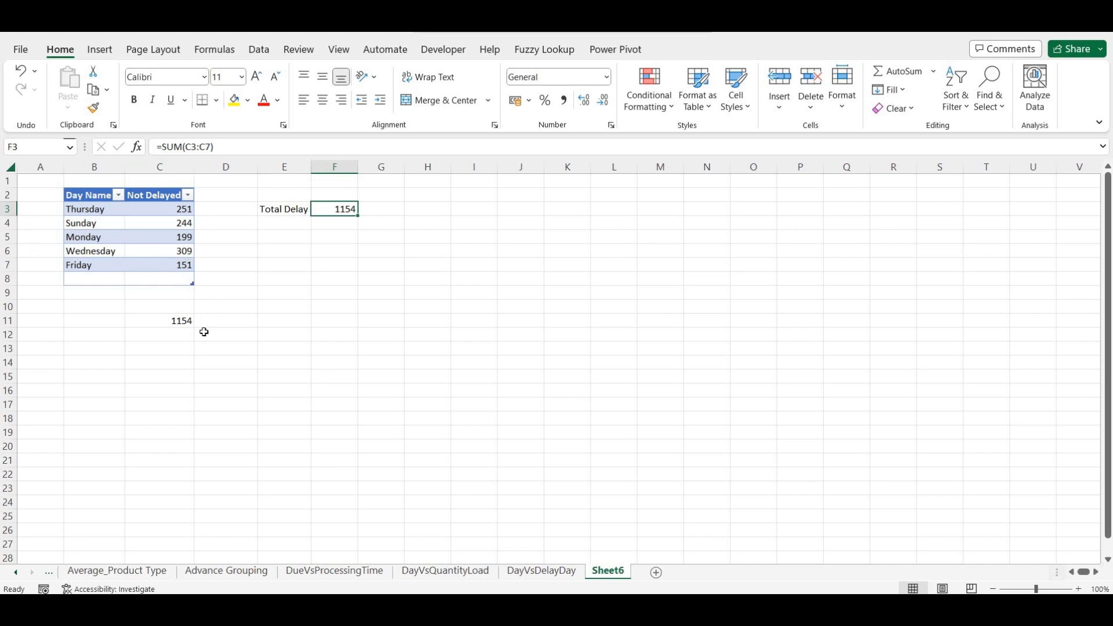
Copy the Tuesday day name and Not Delayed value from DayVsDelayDay and paste them as values into row 8 of the Sheet6 table
{"action": "left_click", "coordinate": [554, 573]}
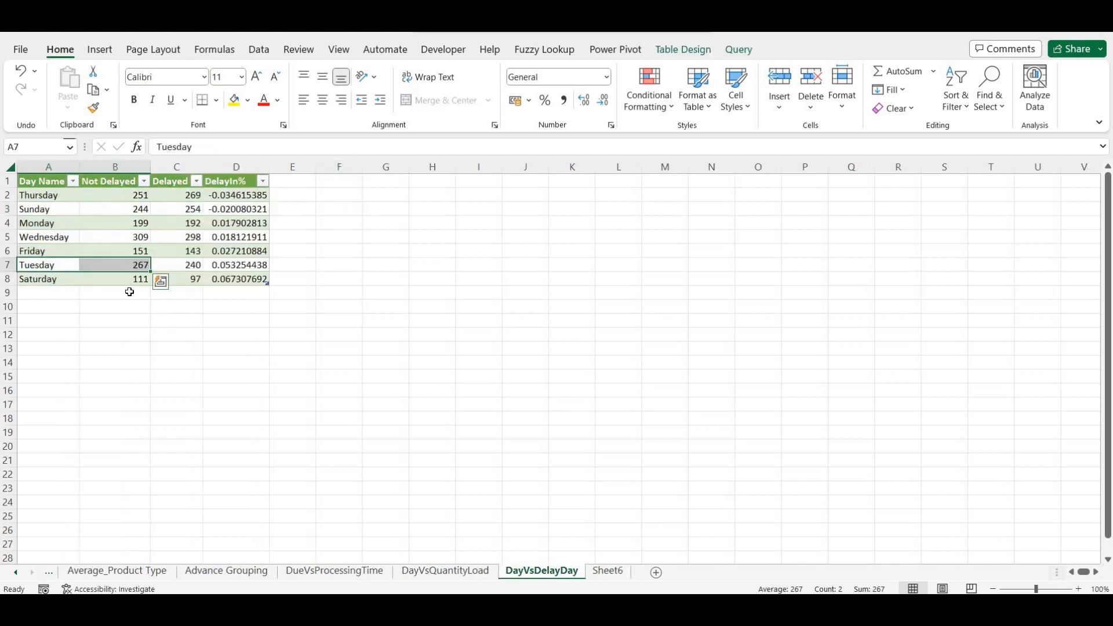
{"action": "key", "text": "ctrl+c"}
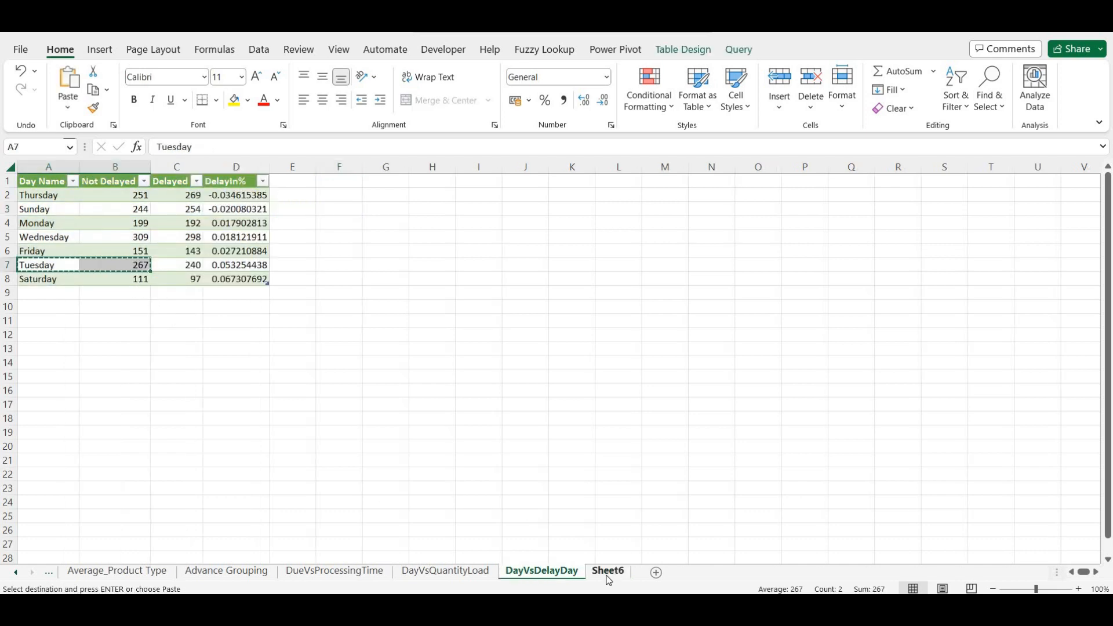
{"action": "key", "text": "ctrl+Page_Down"}
{"action": "right_click", "coordinate": [96, 280]}
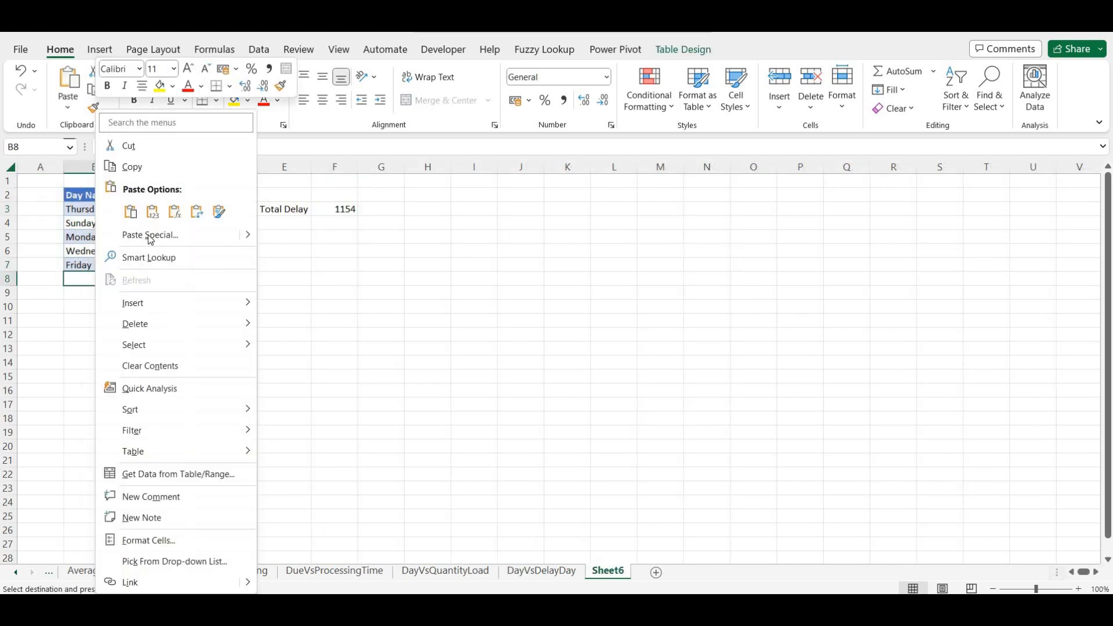
{"action": "left_click", "coordinate": [151, 214]}
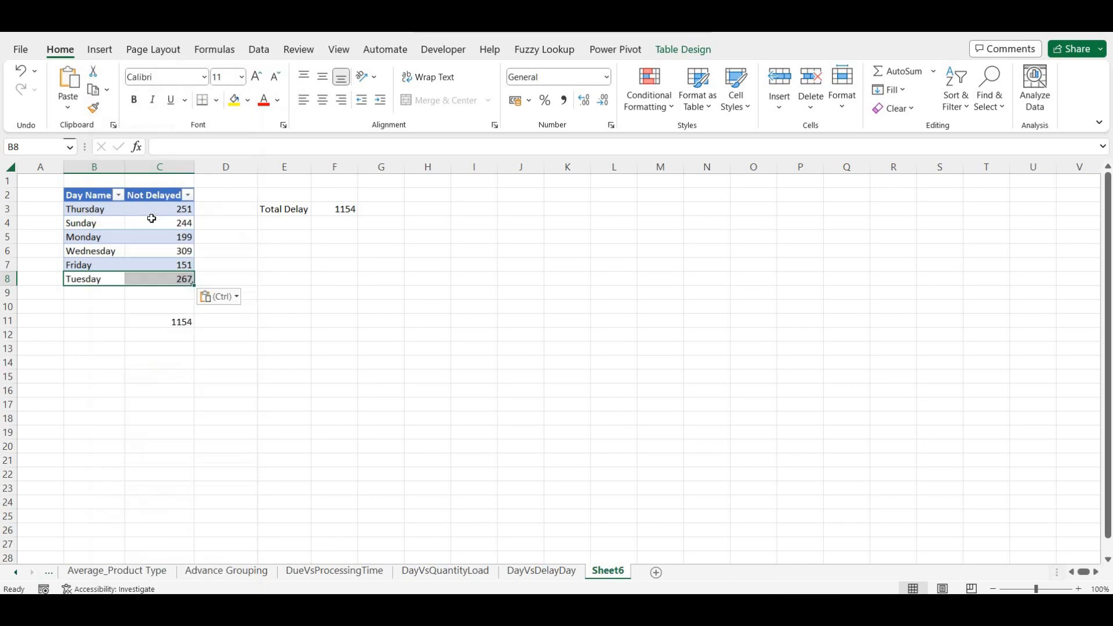
Replace the Total Delay formula in F3 with =SUM(Table20[Not Delayed])
{"action": "left_click", "coordinate": [340, 209]}
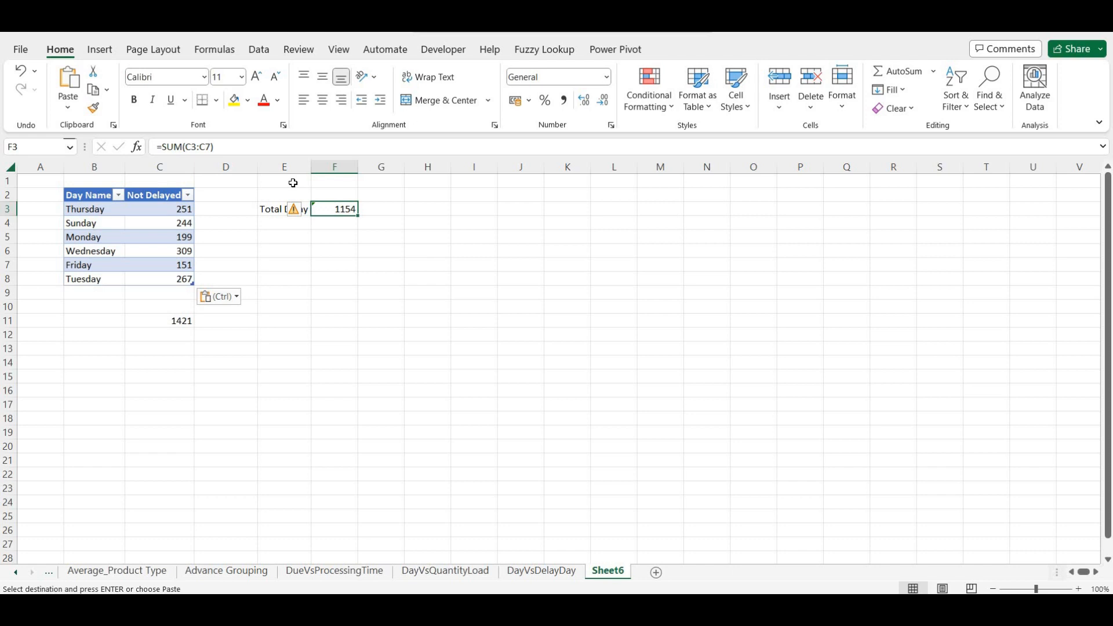
{"action": "key", "text": "Delete"}
{"action": "type", "text": "=SUM("}
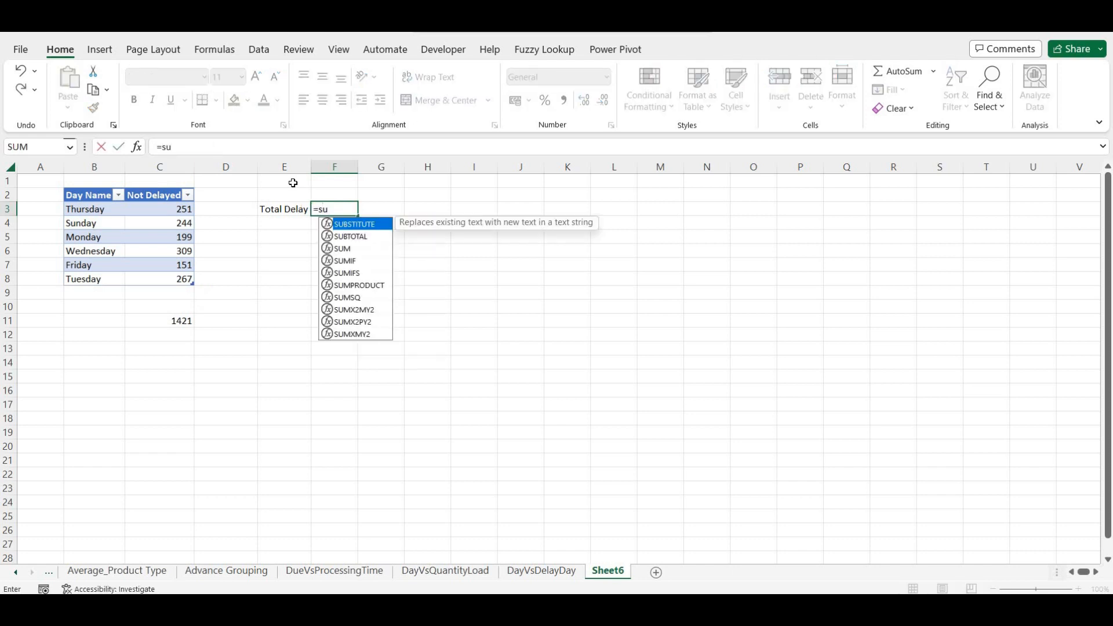
{"action": "left_click", "coordinate": [168, 212]}
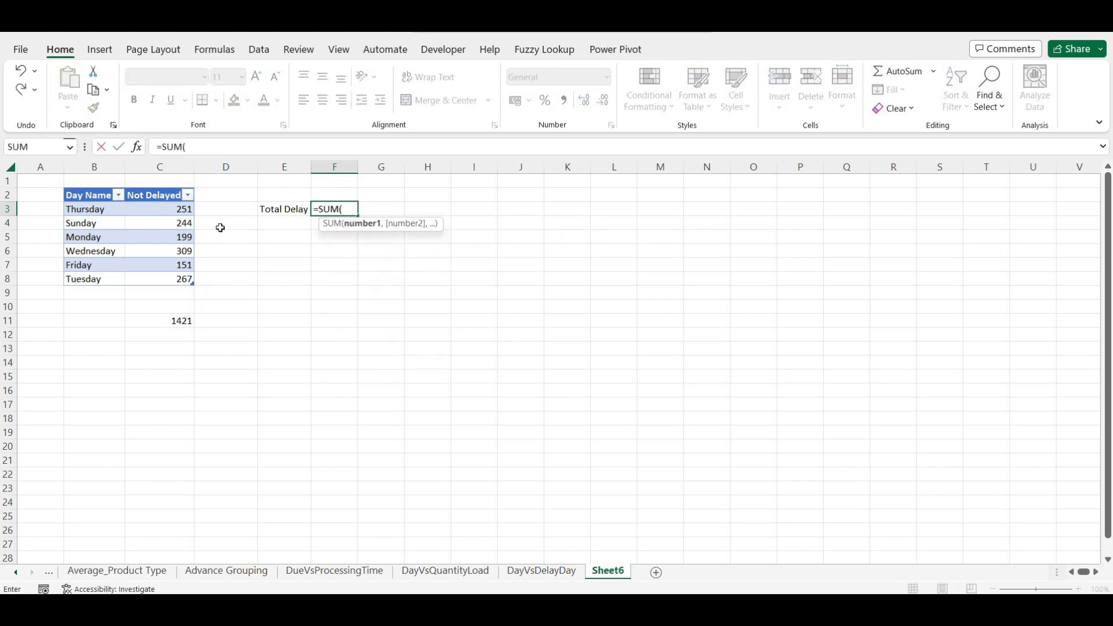
{"action": "key", "text": "ctrl+shift+Down"}
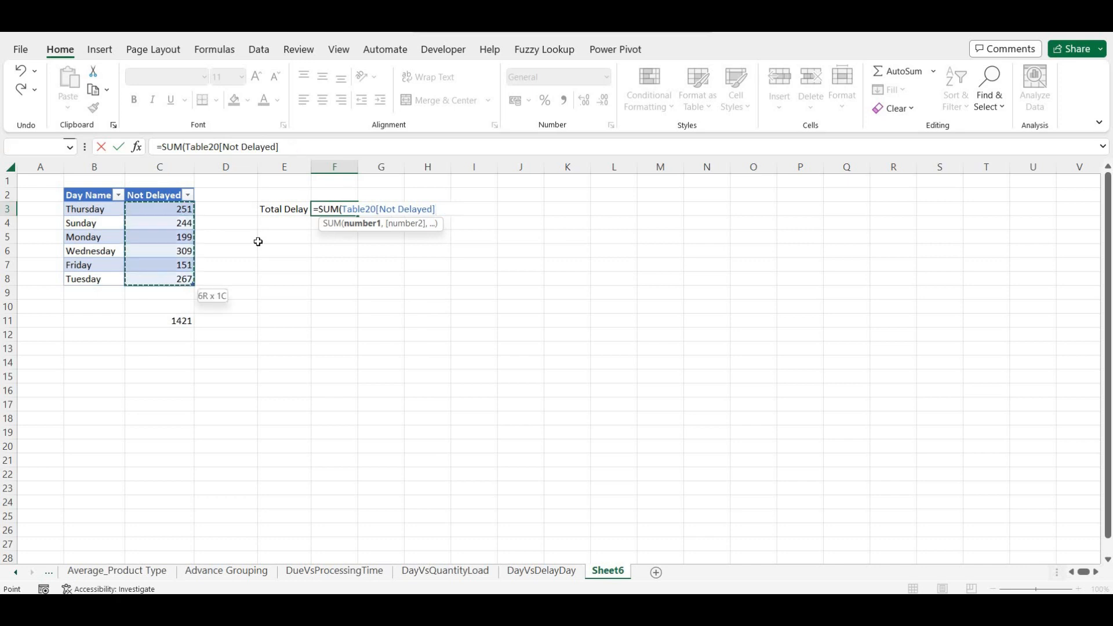
{"action": "type", "text": ")"}
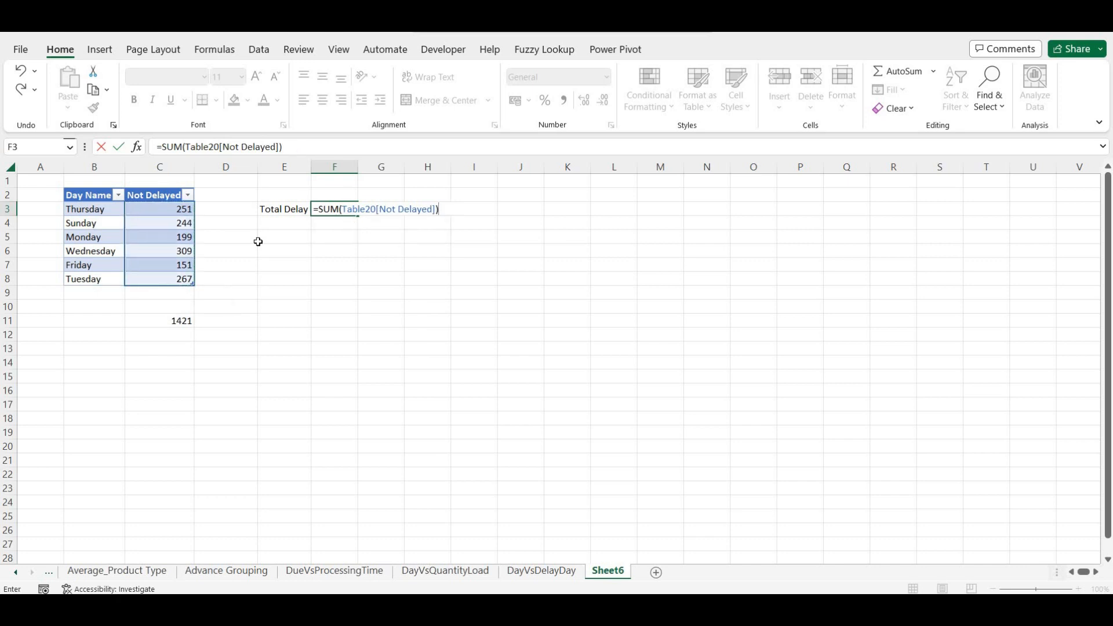
{"action": "key", "text": "Return"}
{"action": "key", "text": "Up"}
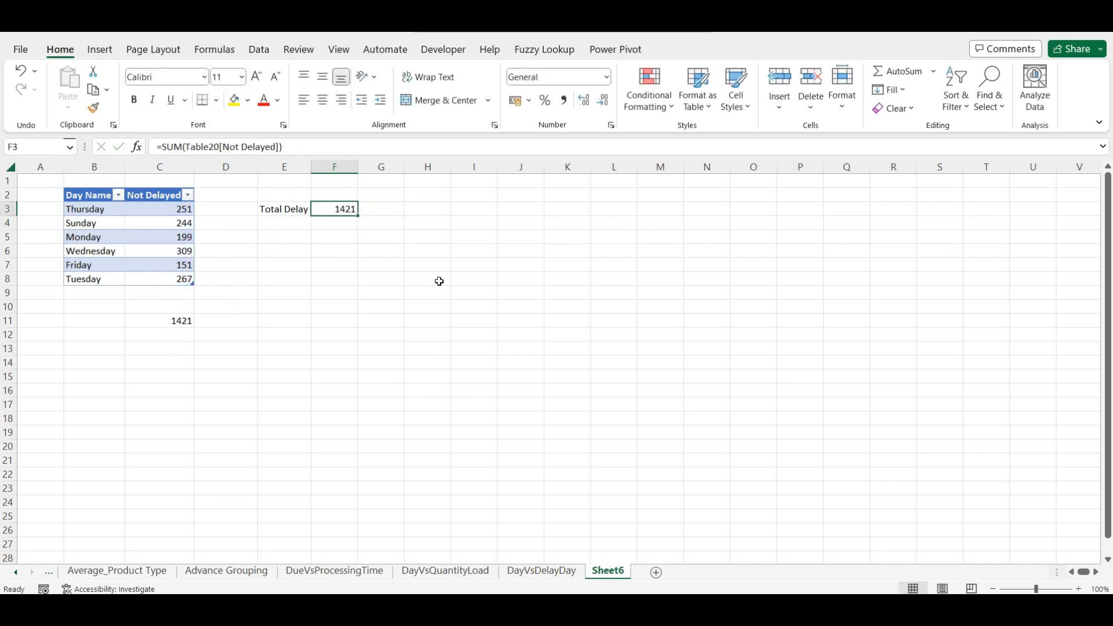
Paste the Tuesday values from DayVsDelayDay again, directly below the Sheet6 table at B9, and check the Total Delay in F3
{"action": "left_click", "coordinate": [541, 571]}
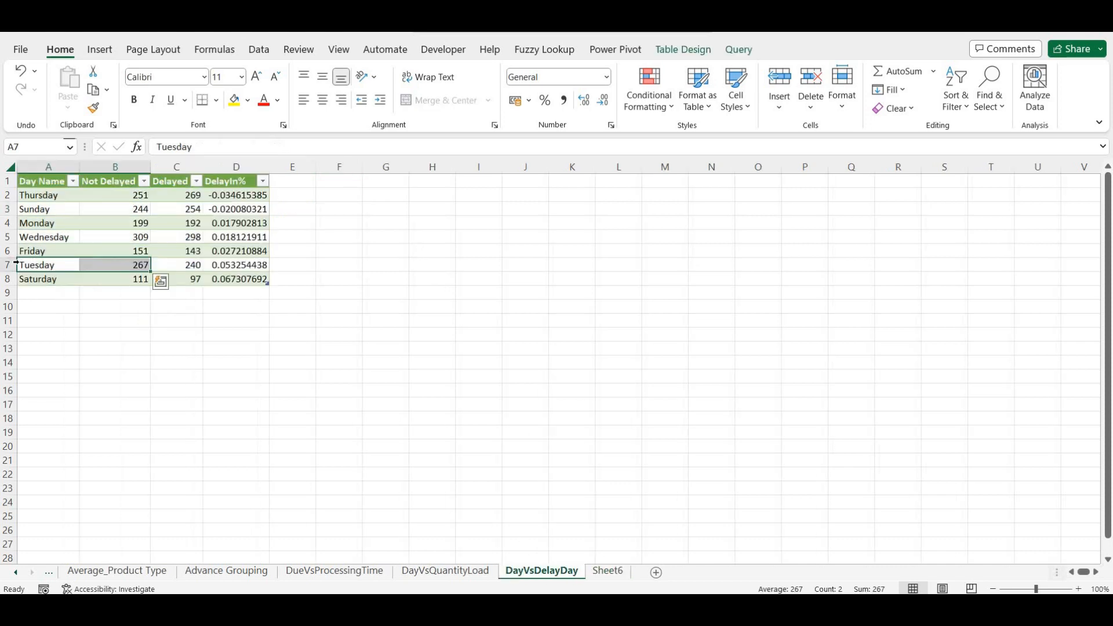
{"action": "left_click_drag", "start_coordinate": [68, 265], "coordinate": [110, 266]}
{"action": "key", "text": "ctrl+c"}
{"action": "left_click", "coordinate": [606, 571]}
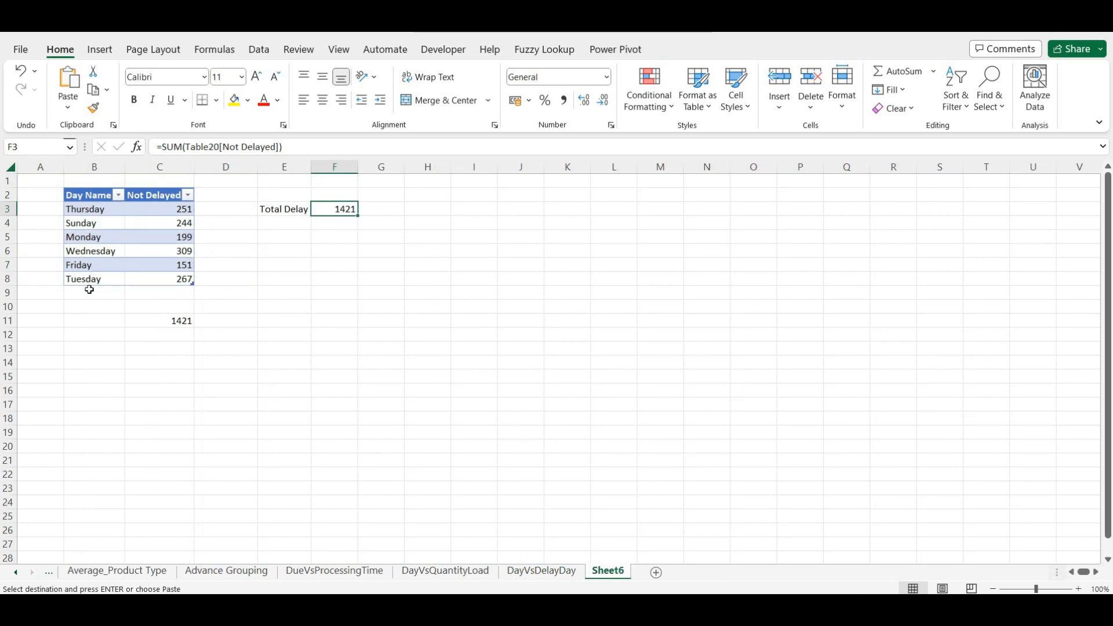
{"action": "left_click", "coordinate": [90, 290]}
{"action": "right_click", "coordinate": [89, 291]}
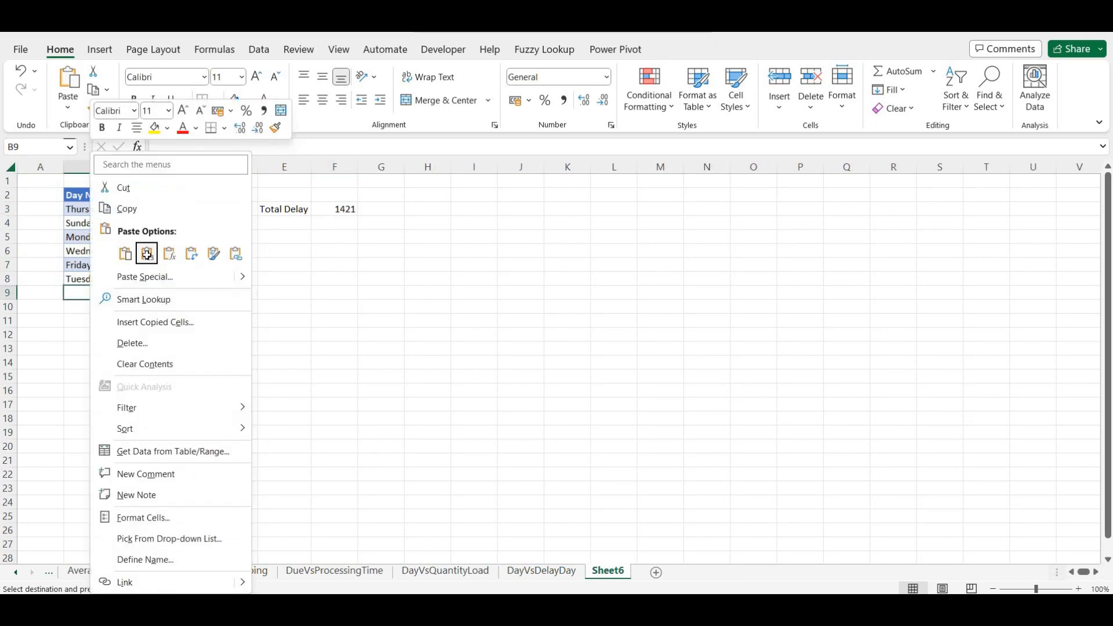
{"action": "left_click", "coordinate": [148, 255]}
{"action": "left_click", "coordinate": [347, 222]}
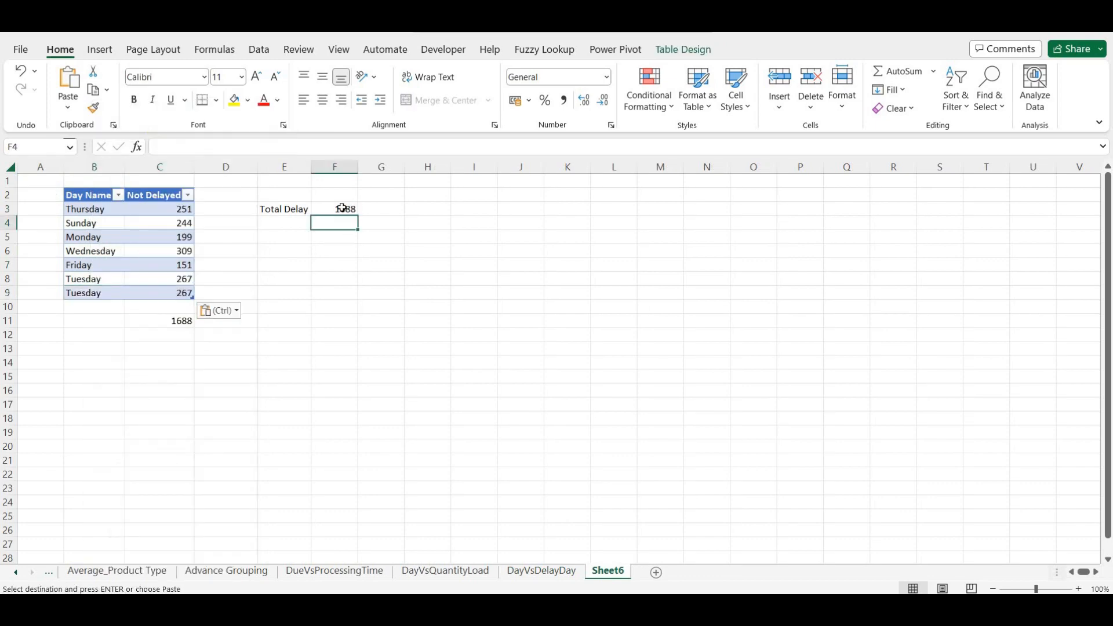
{"action": "left_click", "coordinate": [342, 208]}
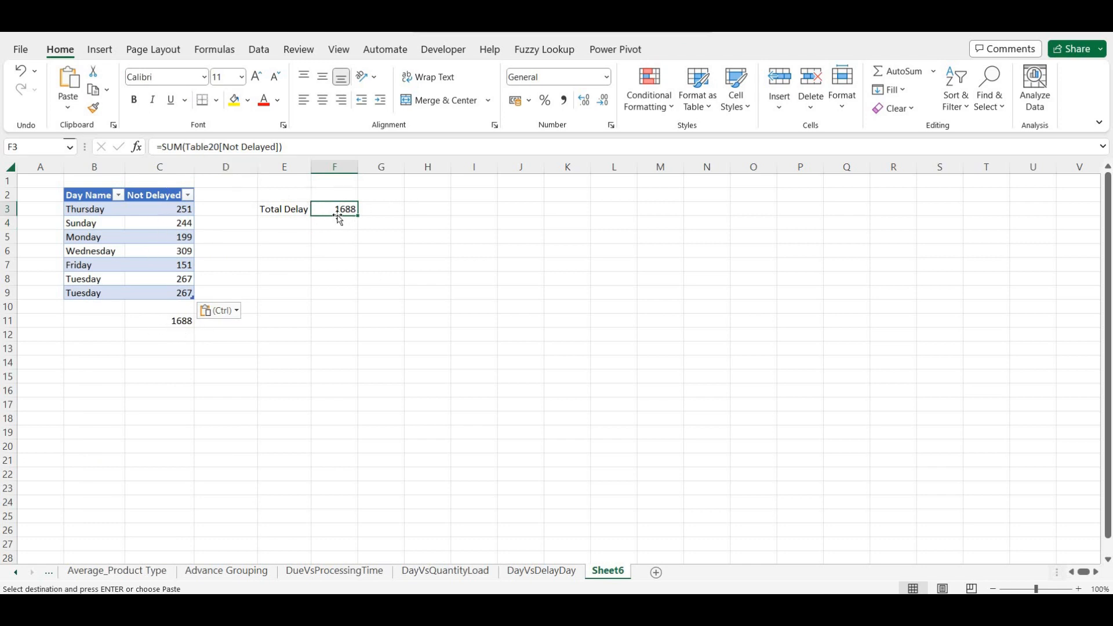
Copy Saturday's day name and Not Delayed value from DayVsDelayDay, paste them as values at B10 on Sheet6, and check the F3 total
{"action": "left_click", "coordinate": [536, 571]}
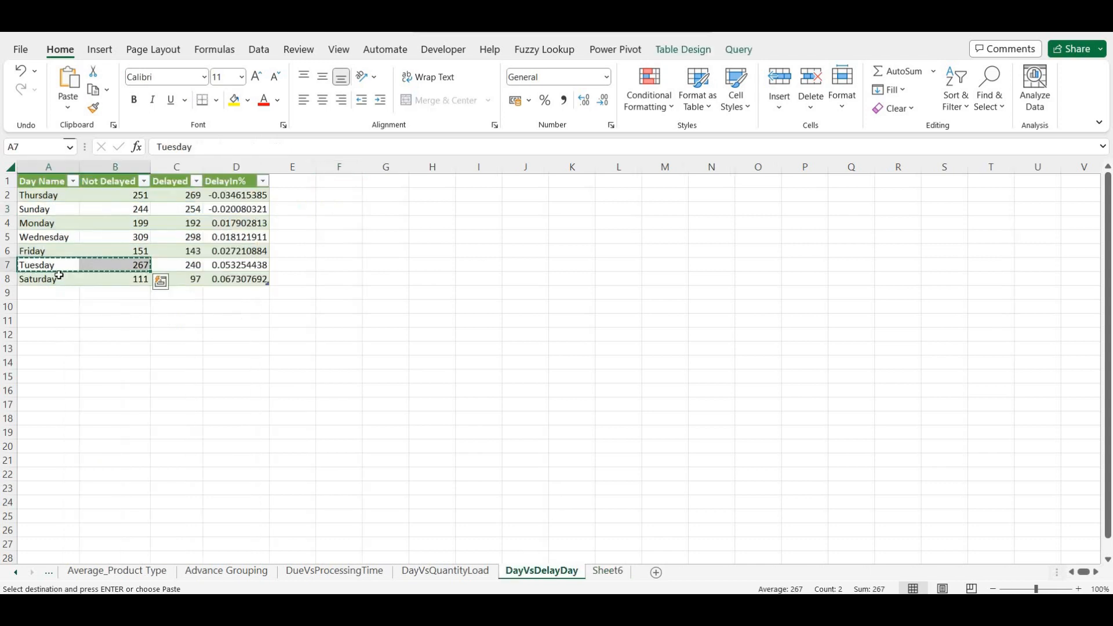
{"action": "left_click_drag", "start_coordinate": [71, 279], "coordinate": [110, 279]}
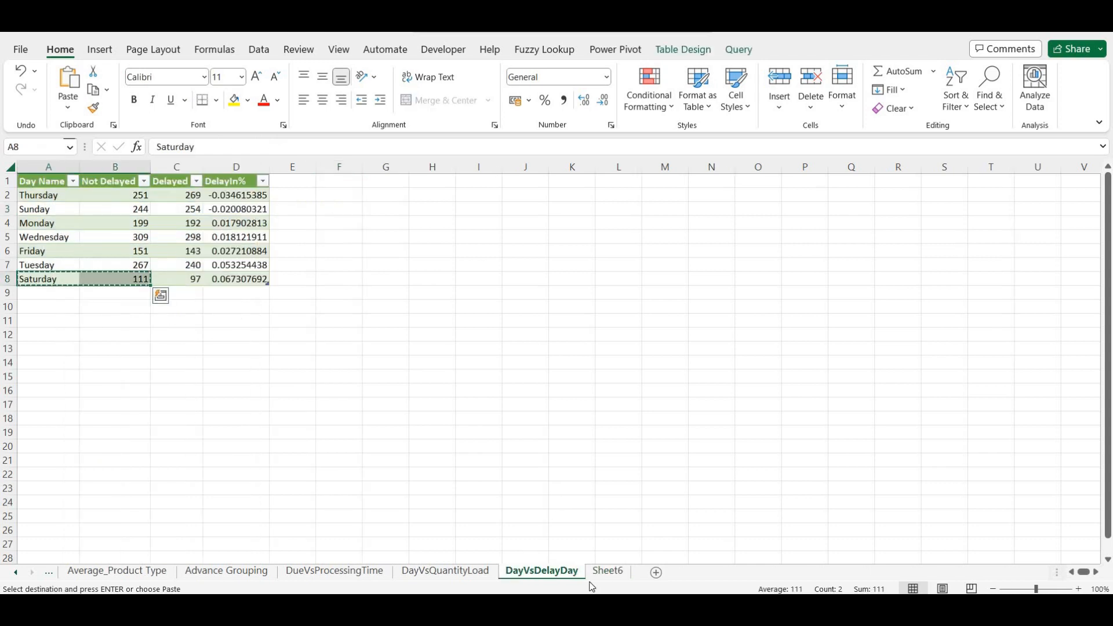
{"action": "key", "text": "ctrl+c"}
{"action": "left_click", "coordinate": [618, 579]}
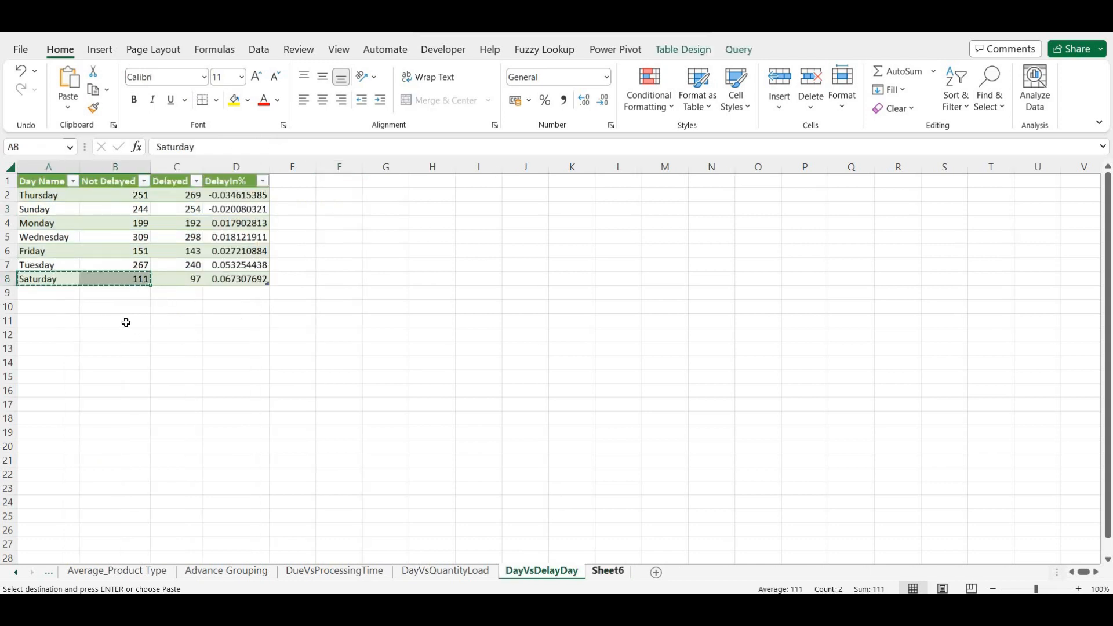
{"action": "right_click", "coordinate": [98, 307]}
{"action": "left_click", "coordinate": [155, 255]}
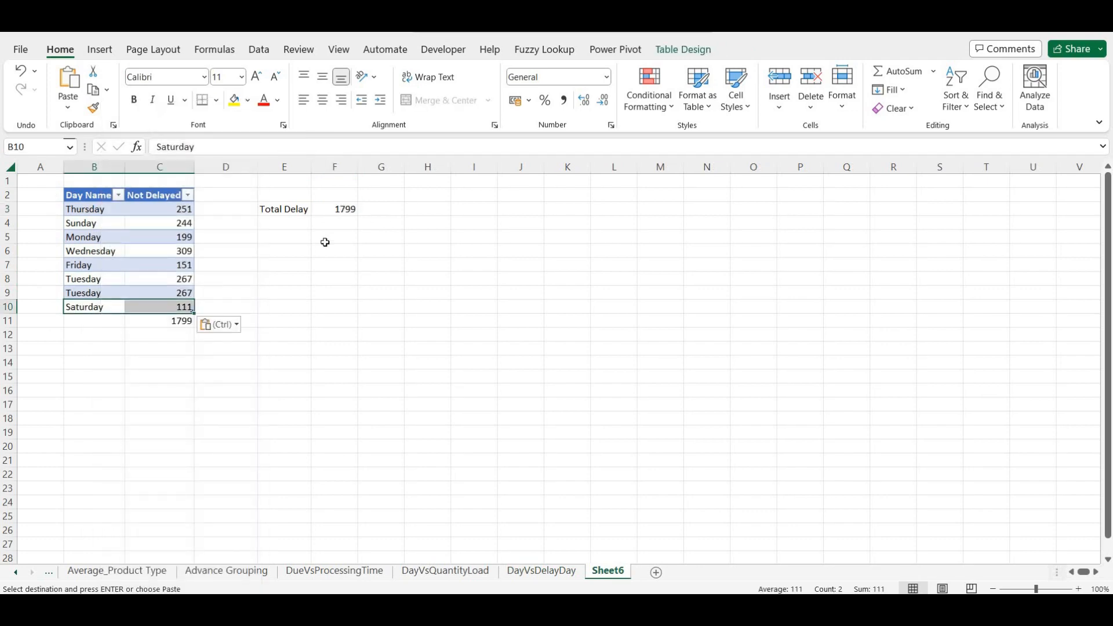
{"action": "left_click", "coordinate": [342, 305]}
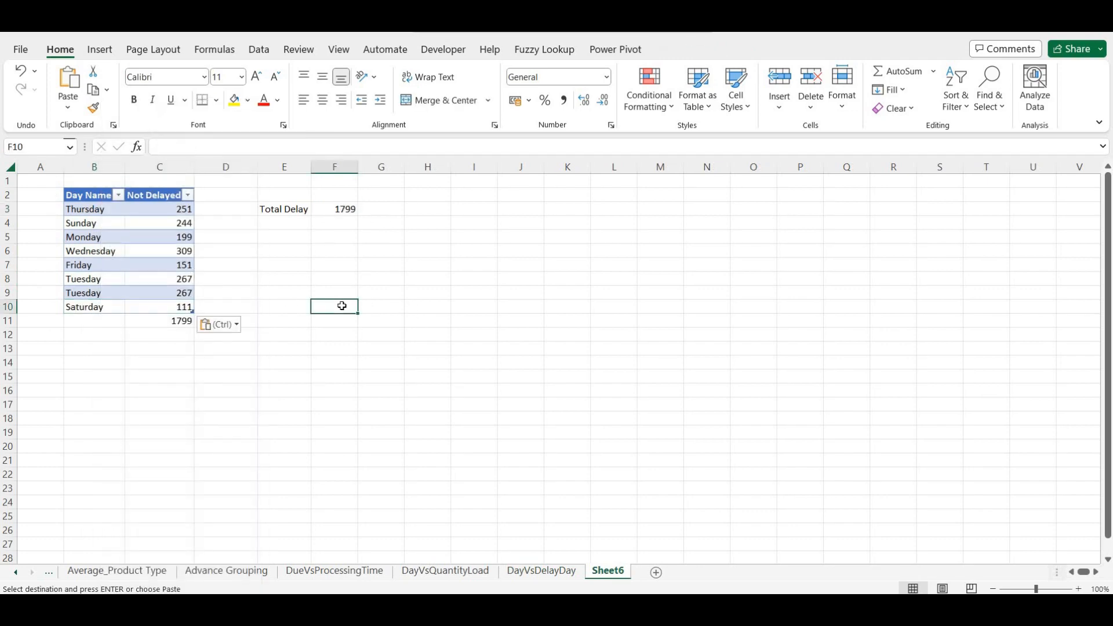
{"action": "key", "text": "Escape"}
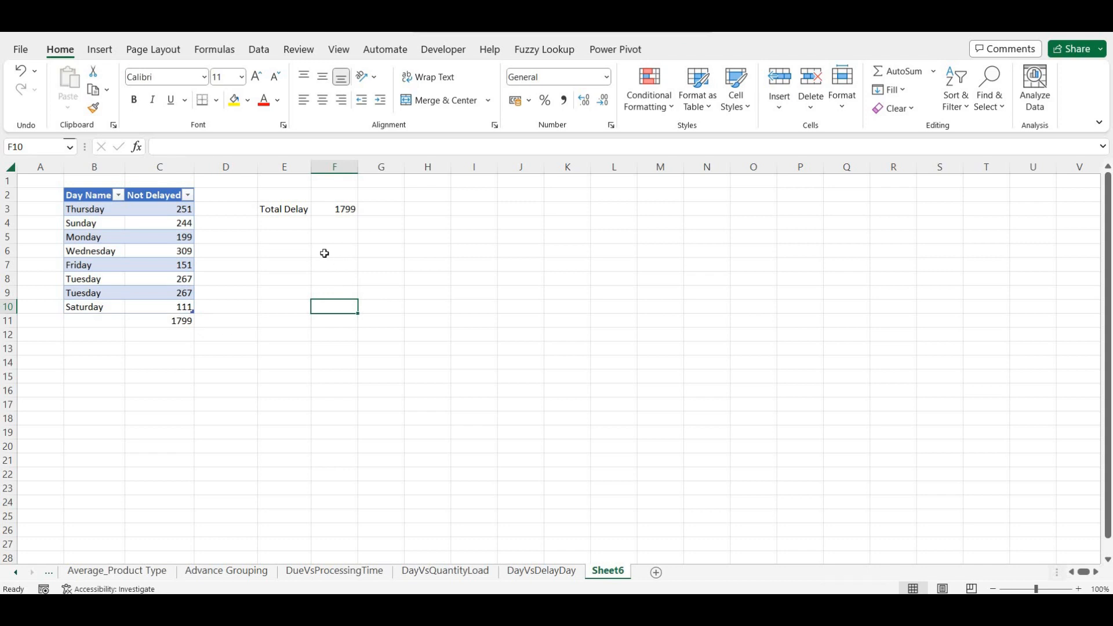
{"action": "left_click", "coordinate": [335, 208]}
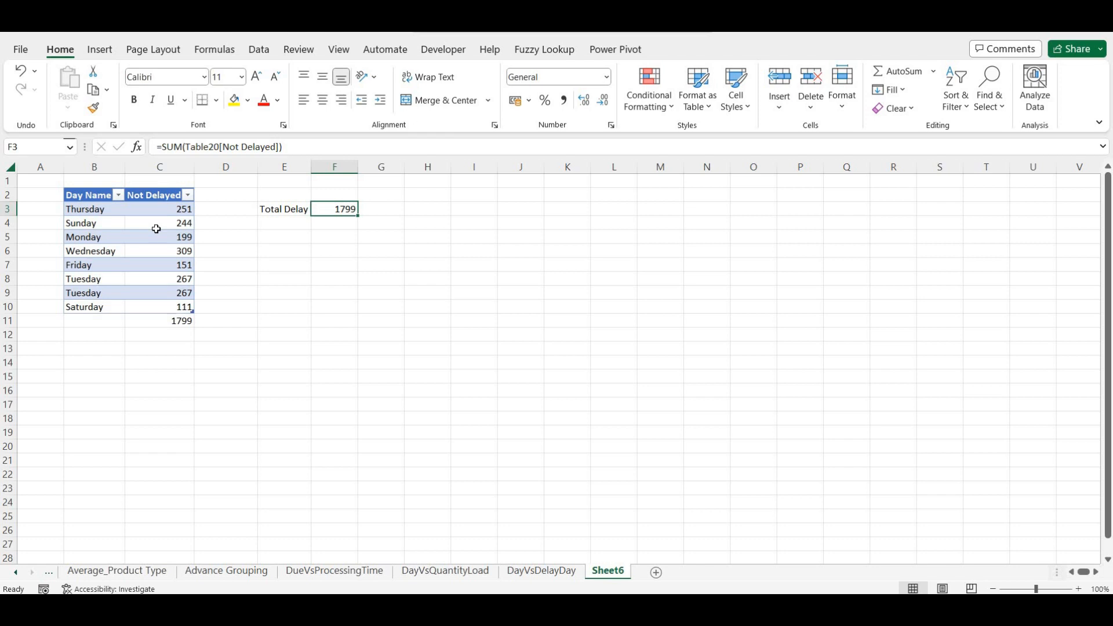
Create a new workbook, maximize its window, and save it as "Pivot Table & Power Pivot" in the Power BI_Course Videos folder
{"action": "key", "text": "ctrl+n"}
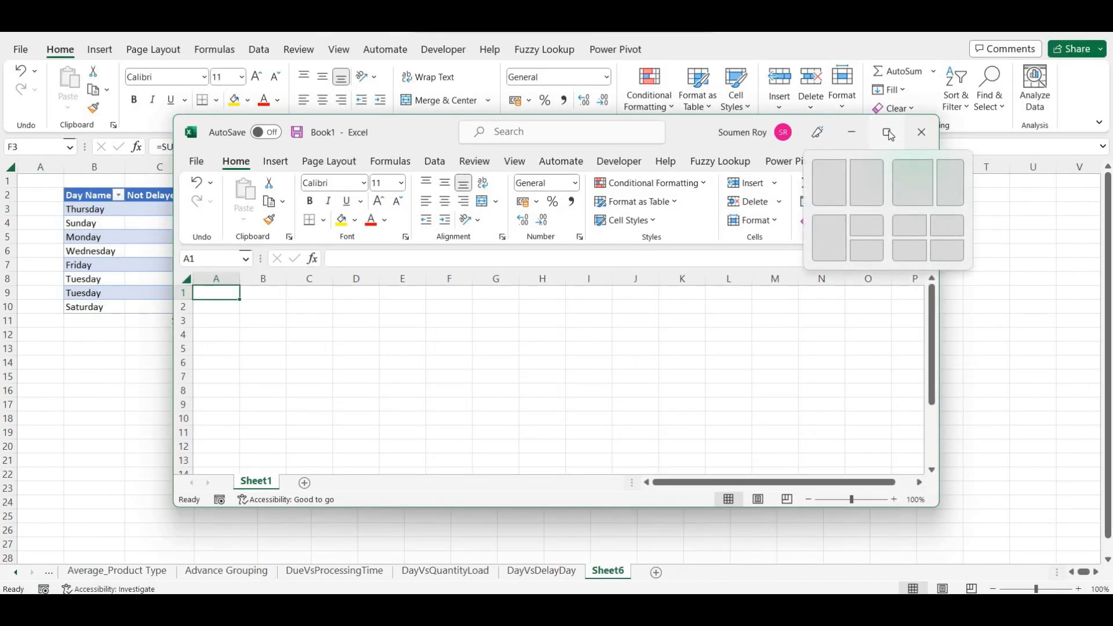
{"action": "left_click", "coordinate": [890, 134]}
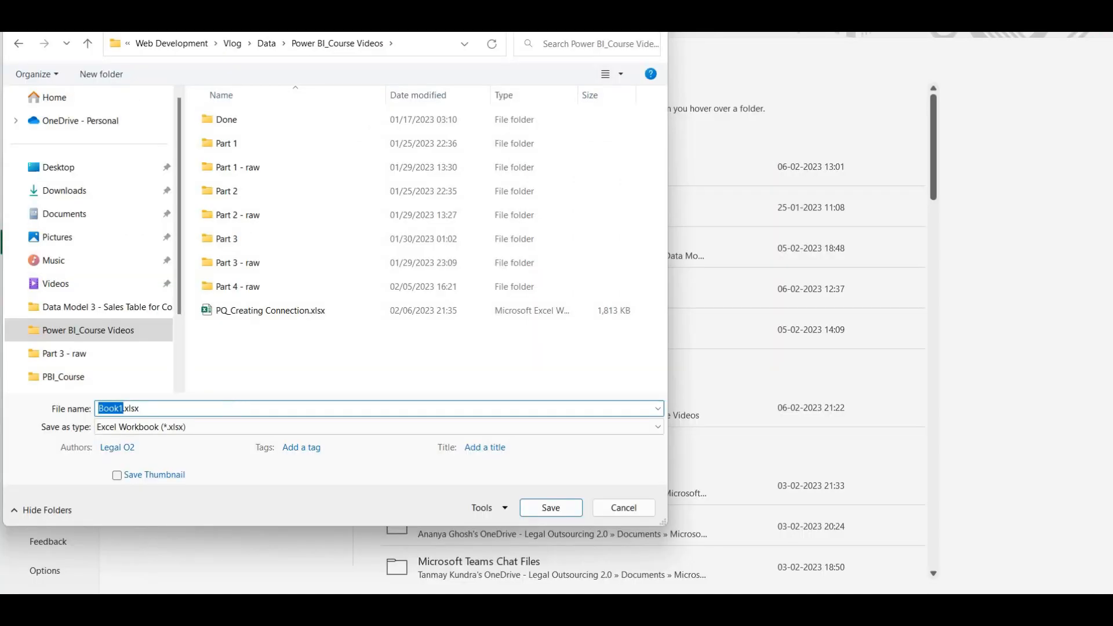
{"action": "type", "text": "Pivot Table & Power Pi"}
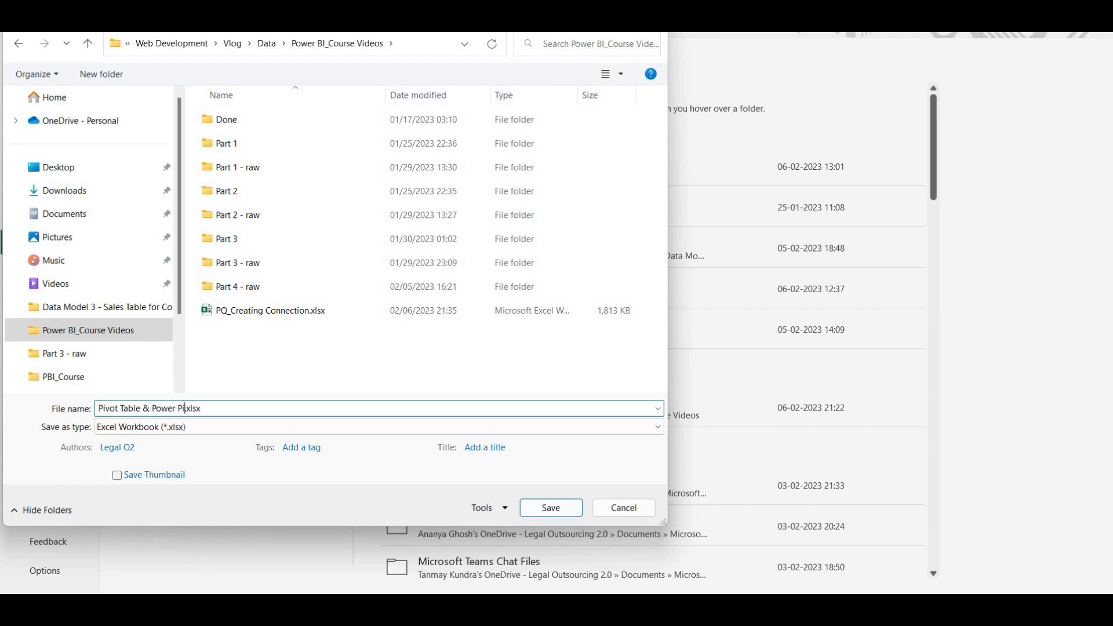
{"action": "type", "text": "vot"}
{"action": "key", "text": "Return"}
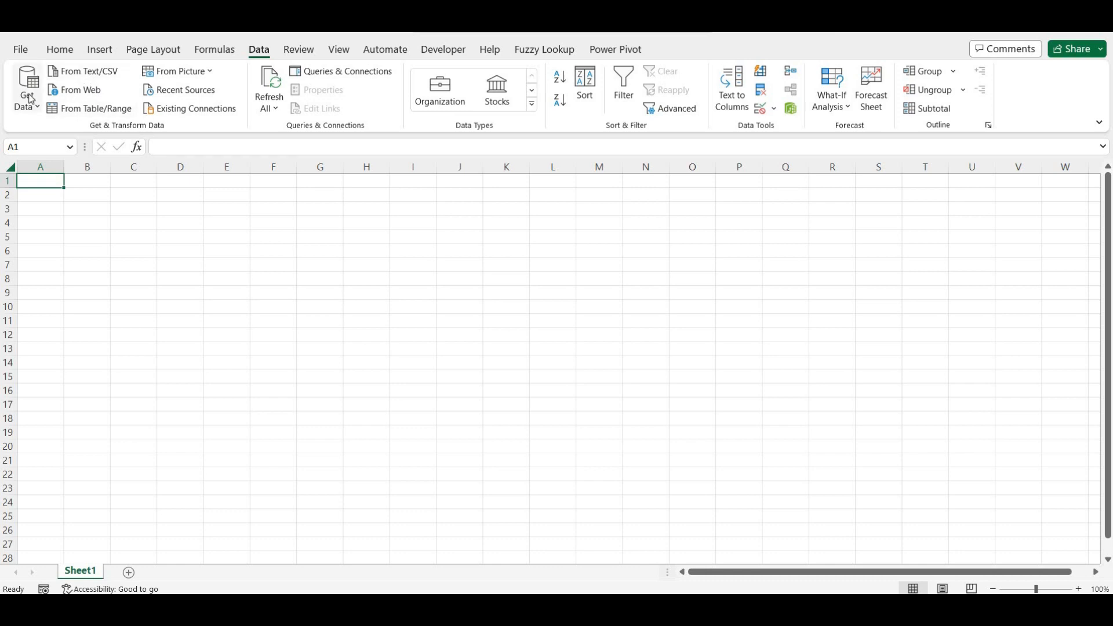
Connect to the workbook Employee Table.xlsx in the "Data Model 3 - Sales Table for Course" folder and select its Table1 for preview
{"action": "left_click", "coordinate": [31, 99]}
{"action": "mouse_move", "coordinate": [116, 132]}
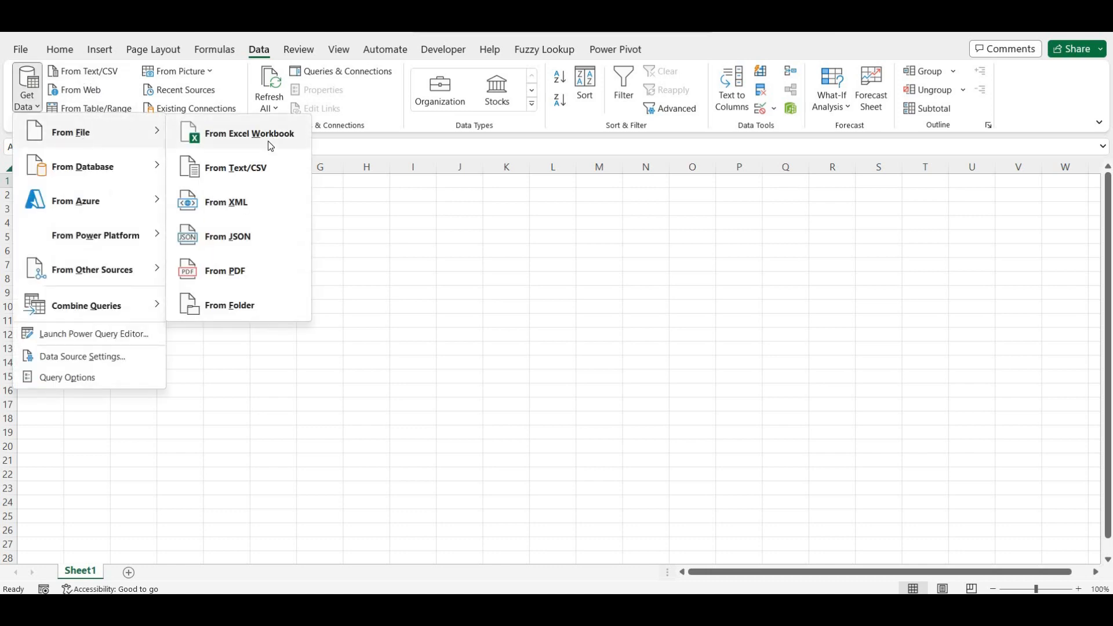
{"action": "left_click", "coordinate": [269, 142]}
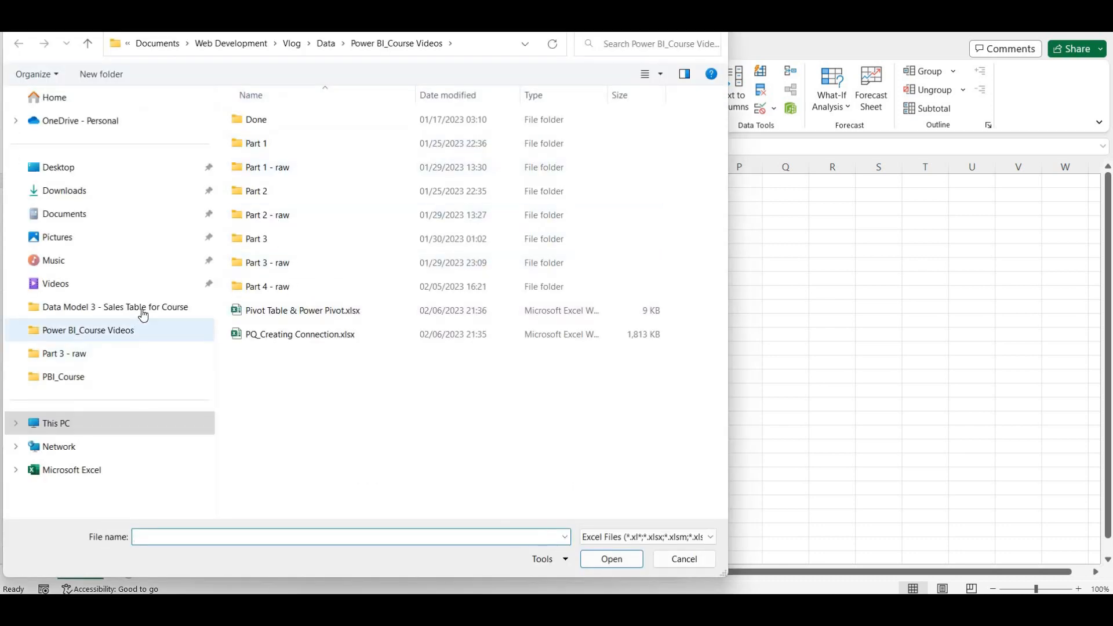
{"action": "left_click", "coordinate": [139, 309]}
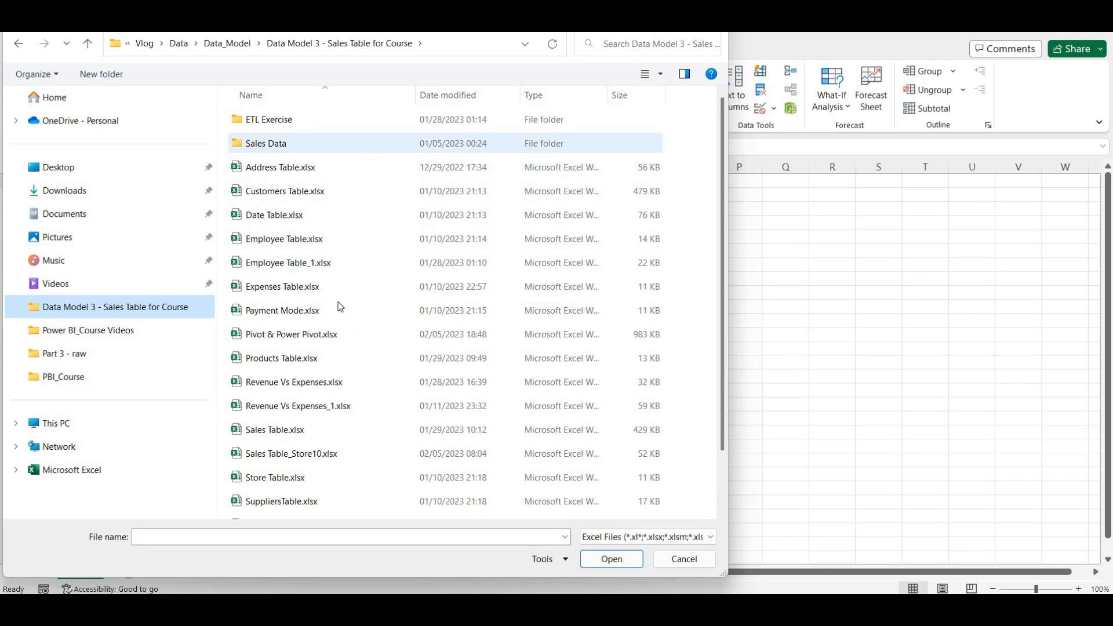
{"action": "double_click", "coordinate": [346, 237]}
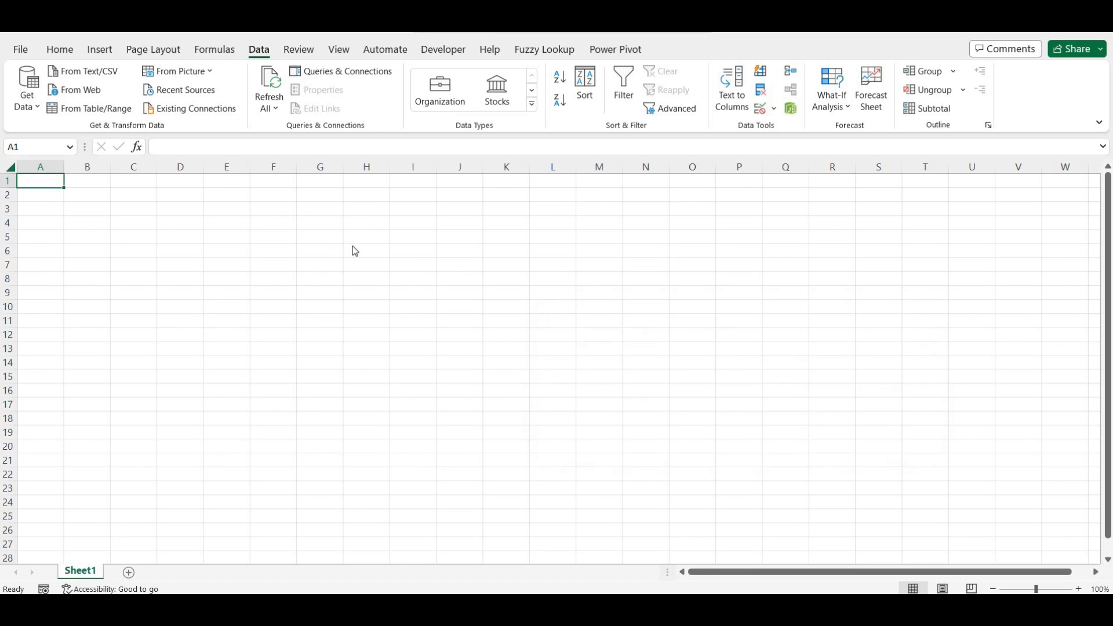
{"action": "left_click_drag", "start_coordinate": [303, 185], "coordinate": [307, 210]}
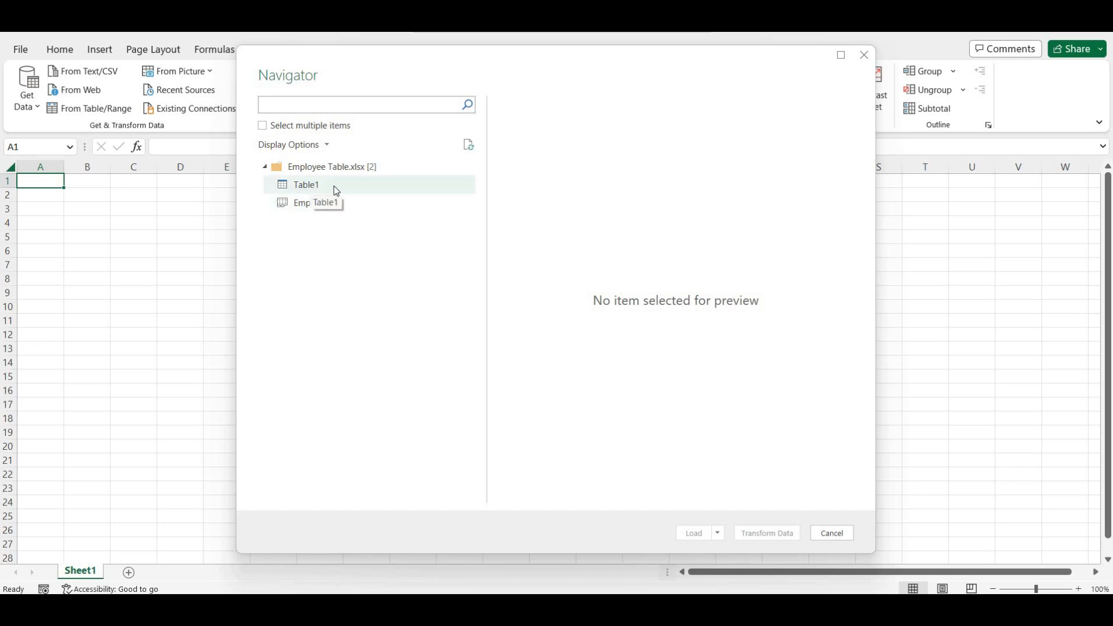
{"action": "left_click", "coordinate": [287, 188]}
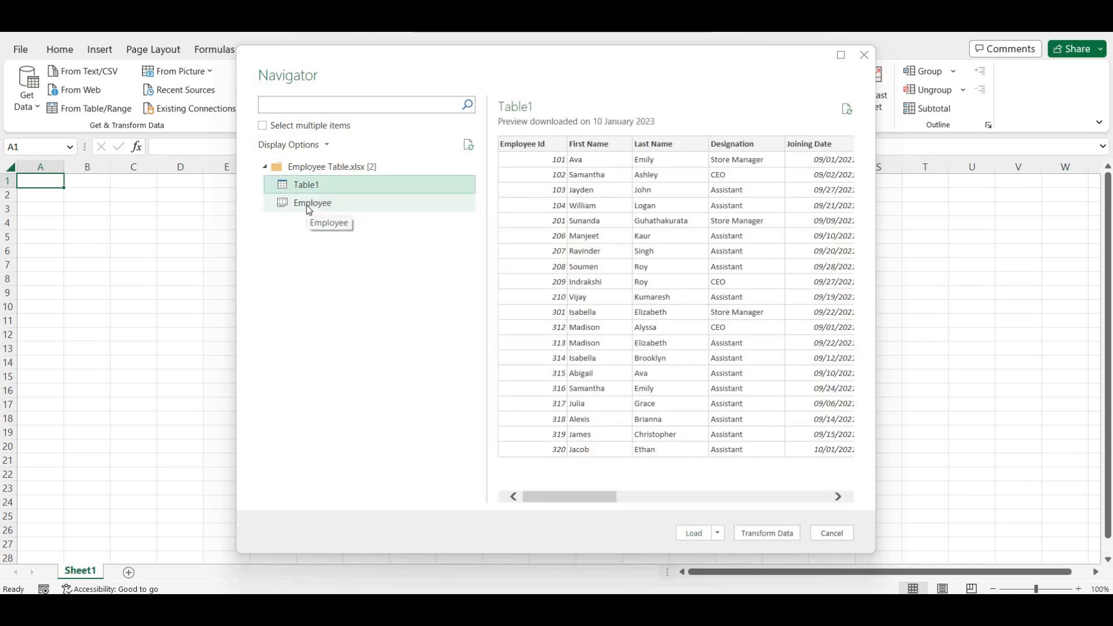
Preview the Employee sheet, switch back to Table1, load it into the workbook, and close the queries pane
{"action": "left_click", "coordinate": [309, 209]}
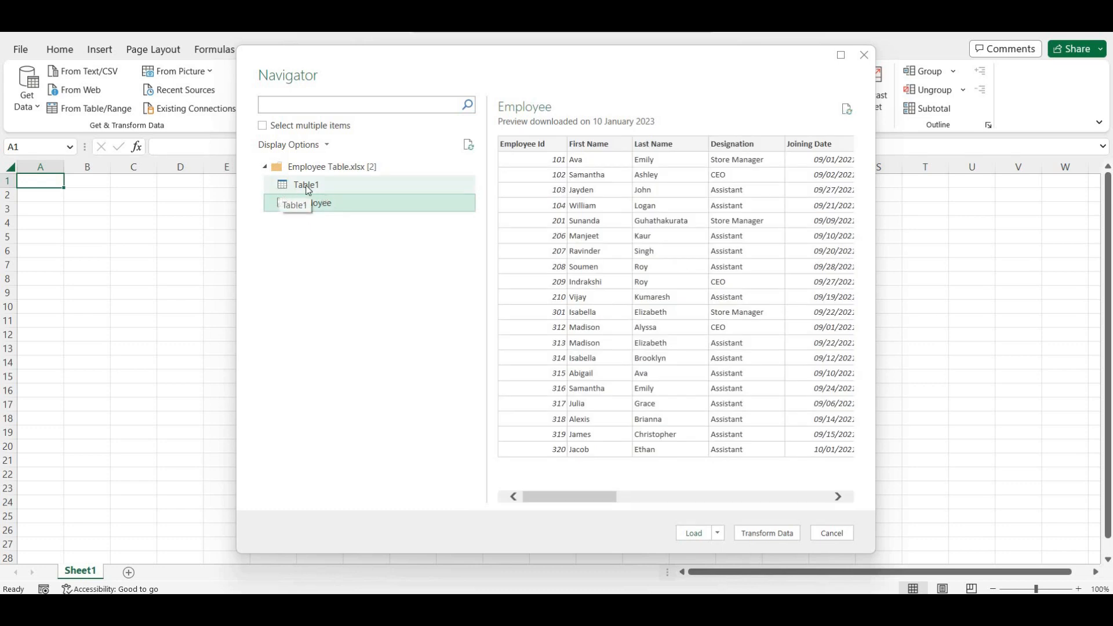
{"action": "left_click", "coordinate": [297, 186]}
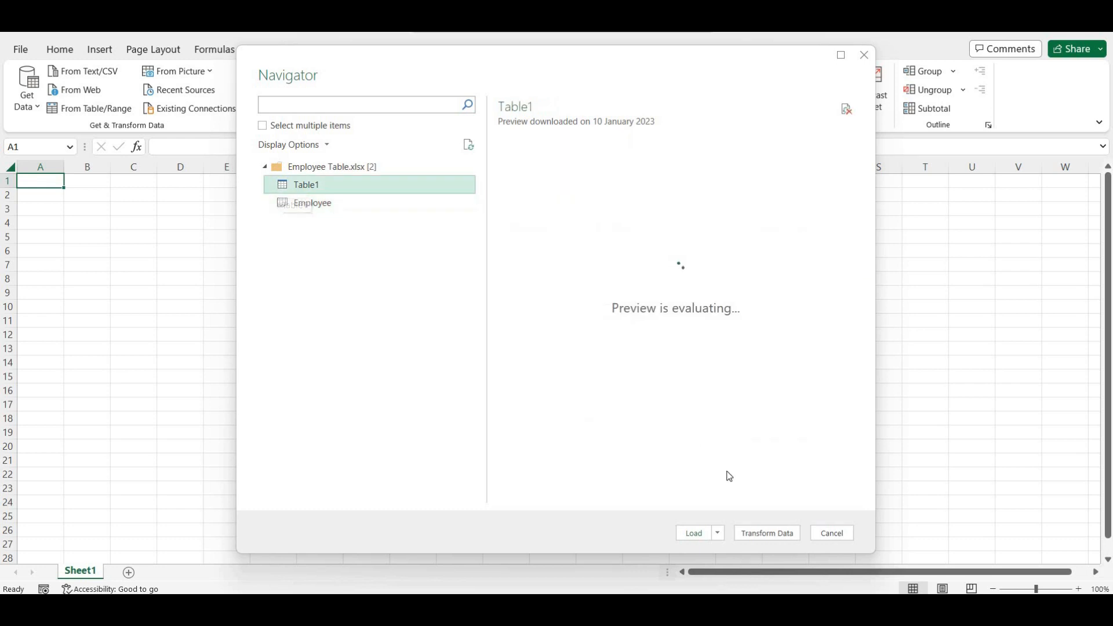
{"action": "left_click", "coordinate": [693, 535]}
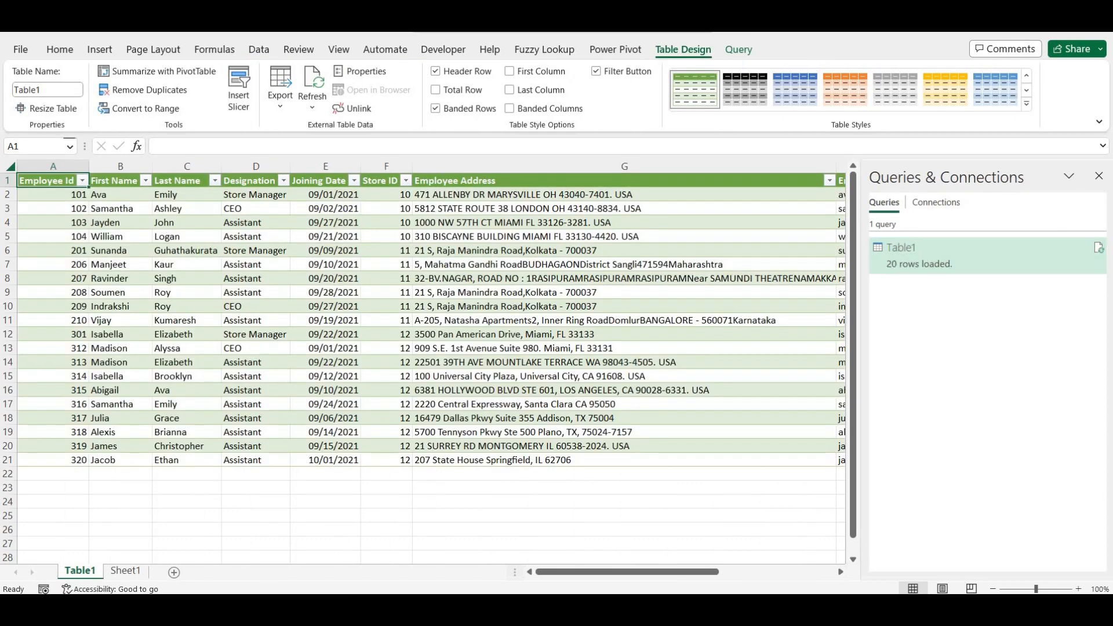
{"action": "left_click", "coordinate": [1101, 176]}
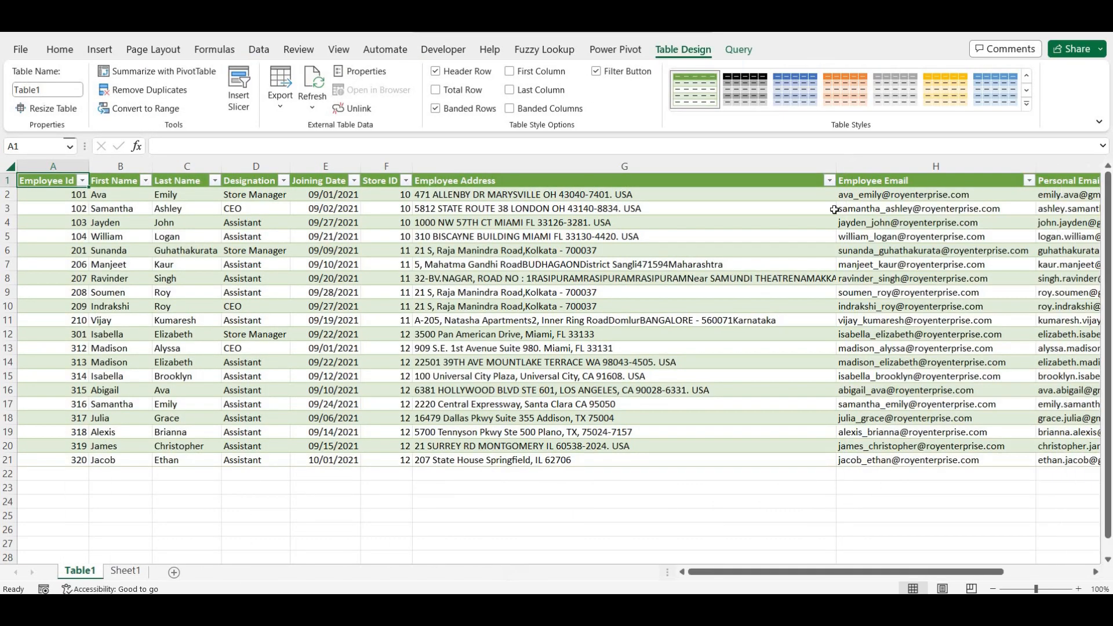
Narrow the Employee Address and Personal Email columns so the table fits through MonthlySalary, and select cell K2
{"action": "left_click_drag", "start_coordinate": [837, 167], "coordinate": [502, 167]}
{"action": "left_click_drag", "start_coordinate": [862, 168], "coordinate": [785, 168]}
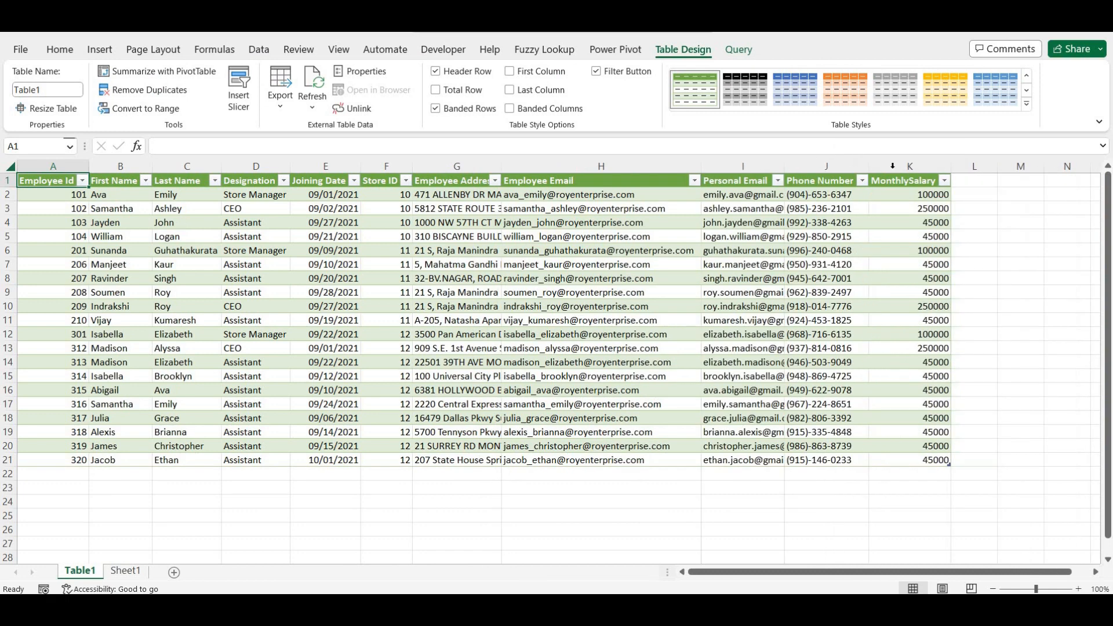
{"action": "left_click", "coordinate": [814, 166]}
{"action": "left_click_drag", "start_coordinate": [786, 166], "coordinate": [816, 166]}
{"action": "left_click", "coordinate": [936, 197]}
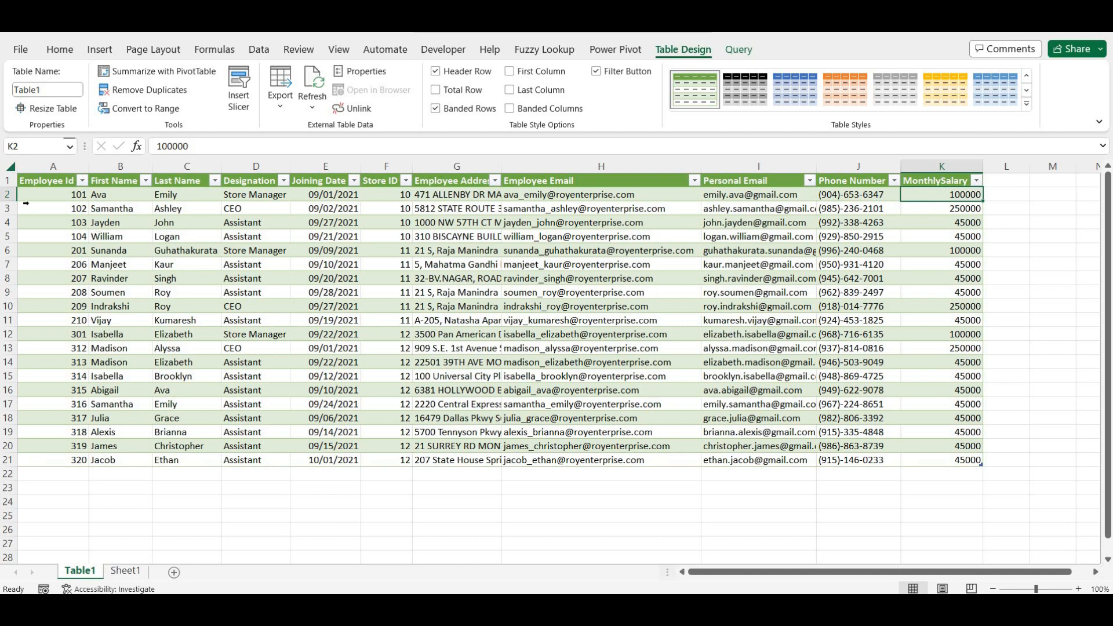
Open the Table1 query in the Power Query Editor, rename it Employee, and close and load it
{"action": "left_click", "coordinate": [211, 284]}
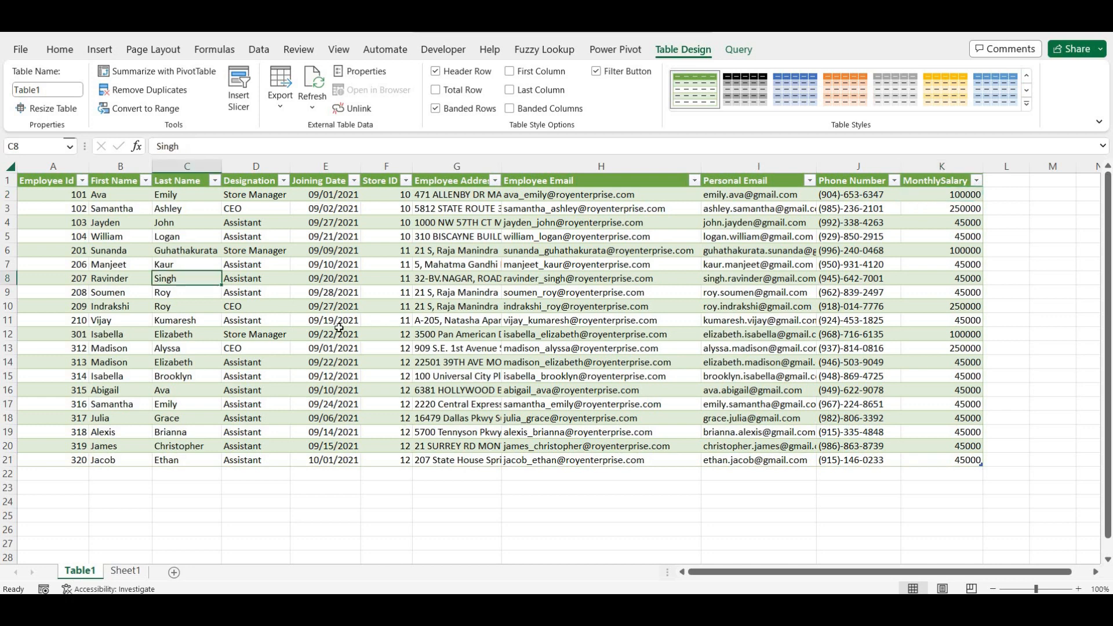
{"action": "left_click", "coordinate": [259, 51]}
{"action": "left_click", "coordinate": [343, 71]}
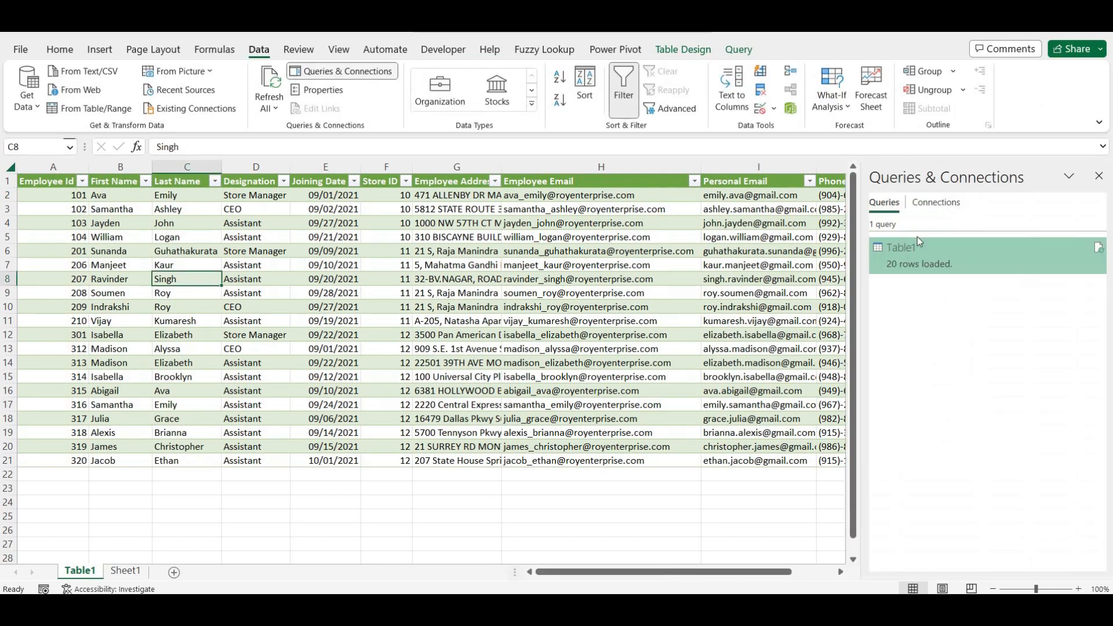
{"action": "double_click", "coordinate": [955, 257]}
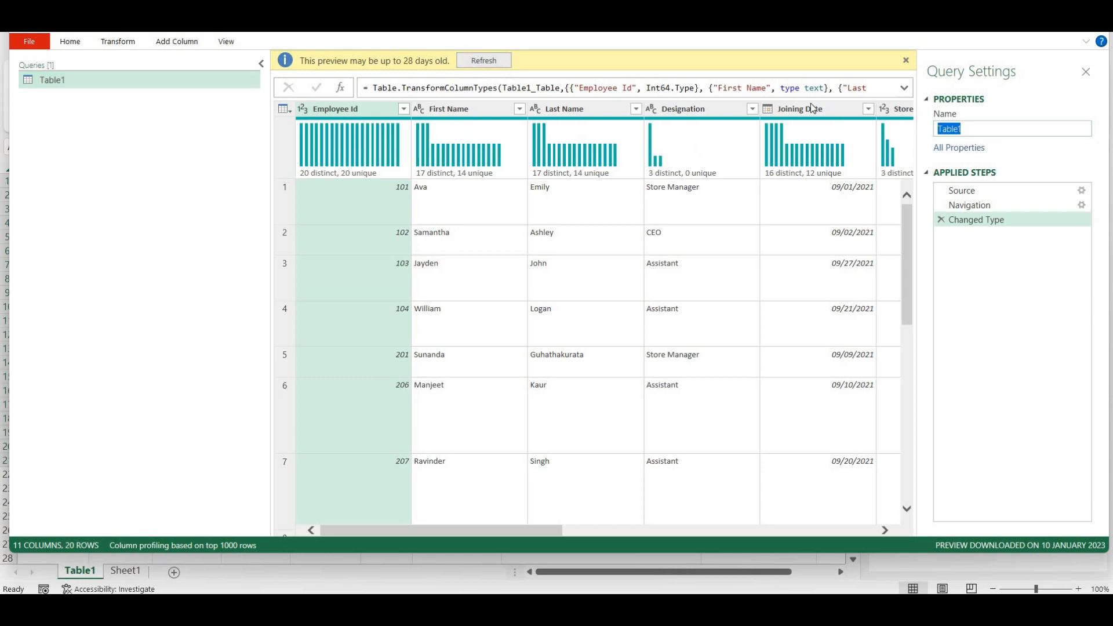
{"action": "type", "text": "Employee"}
{"action": "key", "text": "Return"}
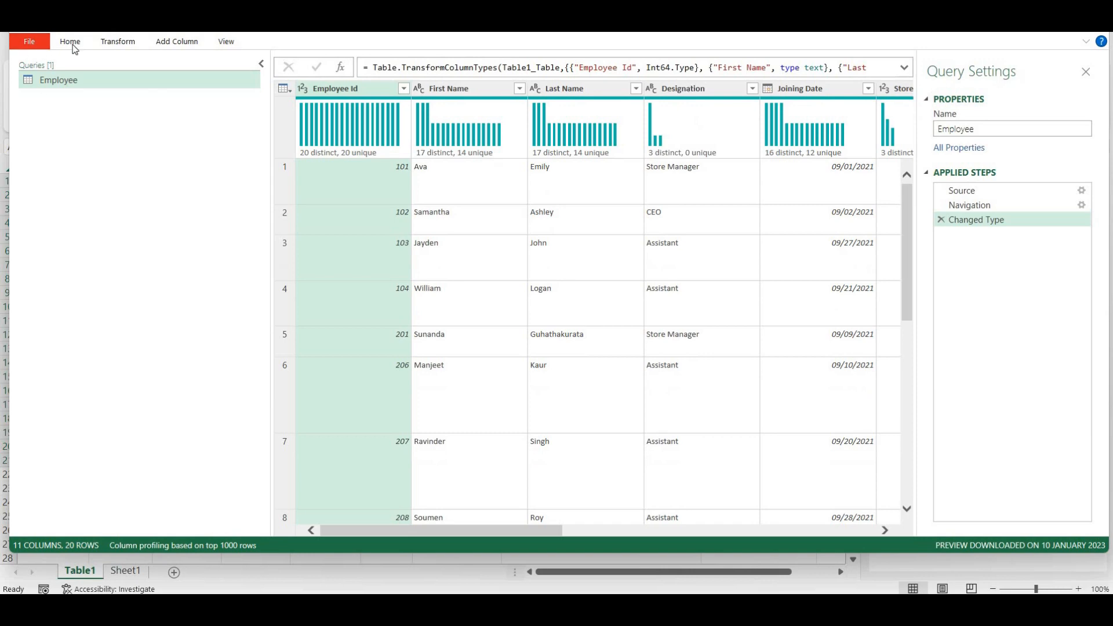
{"action": "left_click", "coordinate": [70, 42]}
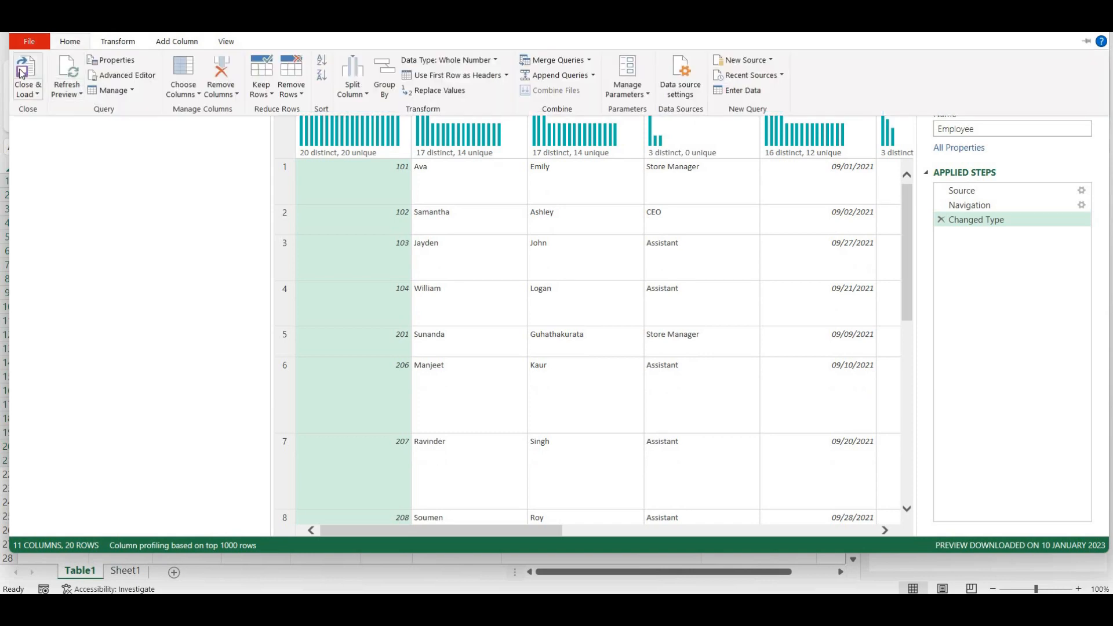
{"action": "left_click", "coordinate": [22, 68]}
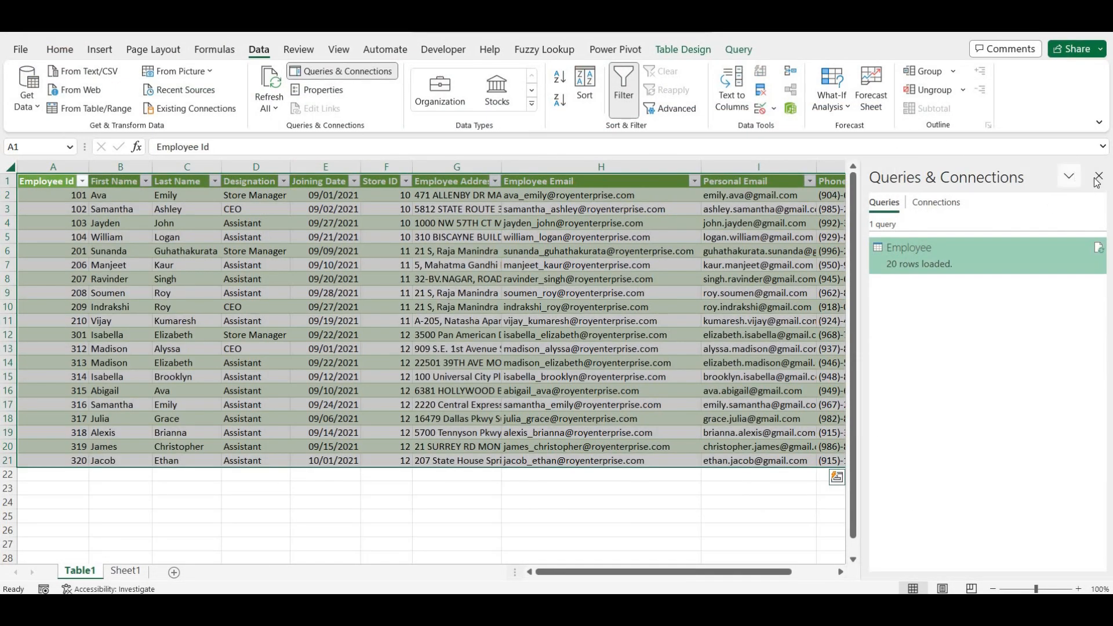
Select all the data in the Employee table to check its range, and clear the selection
{"action": "left_click", "coordinate": [498, 349]}
{"action": "key", "text": "ctrl+a"}
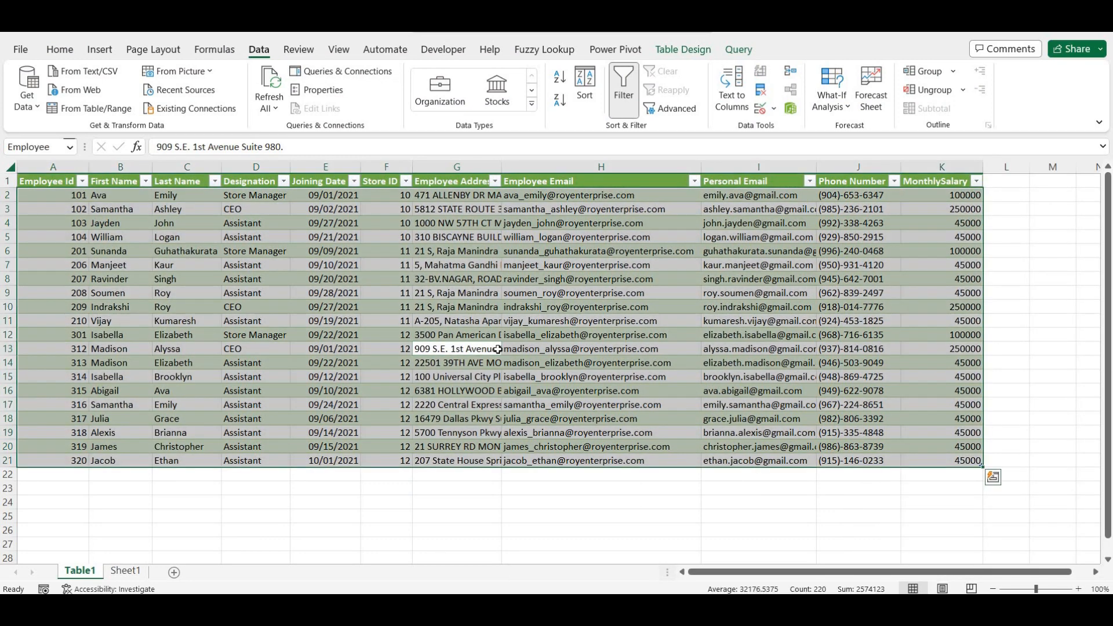
{"action": "left_click", "coordinate": [262, 514]}
From Sheet1, connect to the workbook Sales Table.xlsx and open its Table1 in the Power Query Editor
{"action": "left_click", "coordinate": [125, 572]}
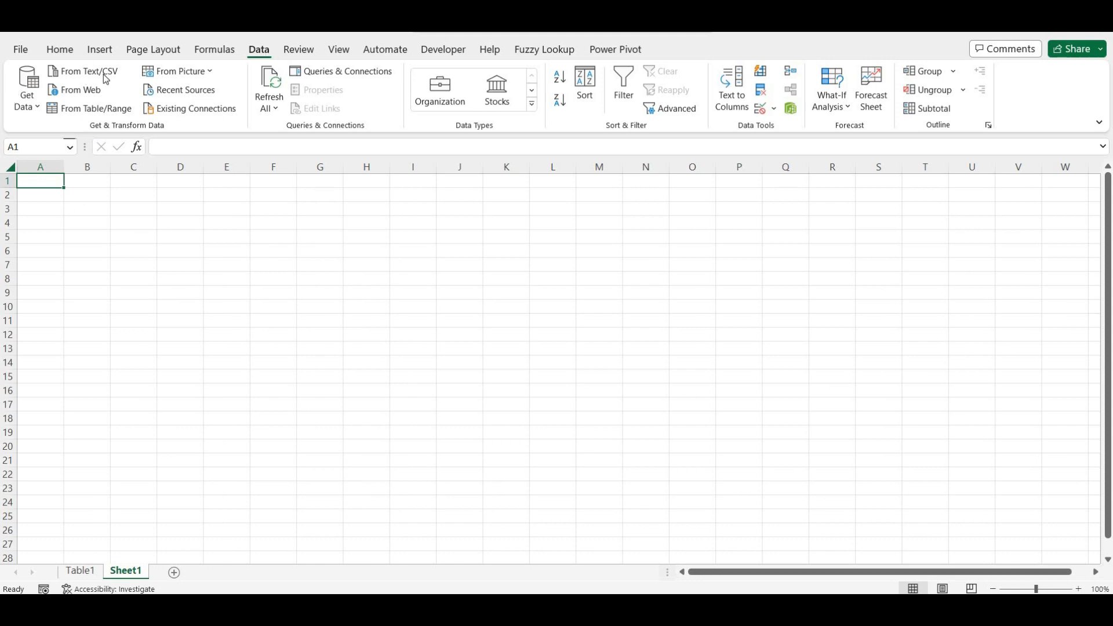
{"action": "left_click", "coordinate": [24, 83]}
{"action": "mouse_move", "coordinate": [70, 129]}
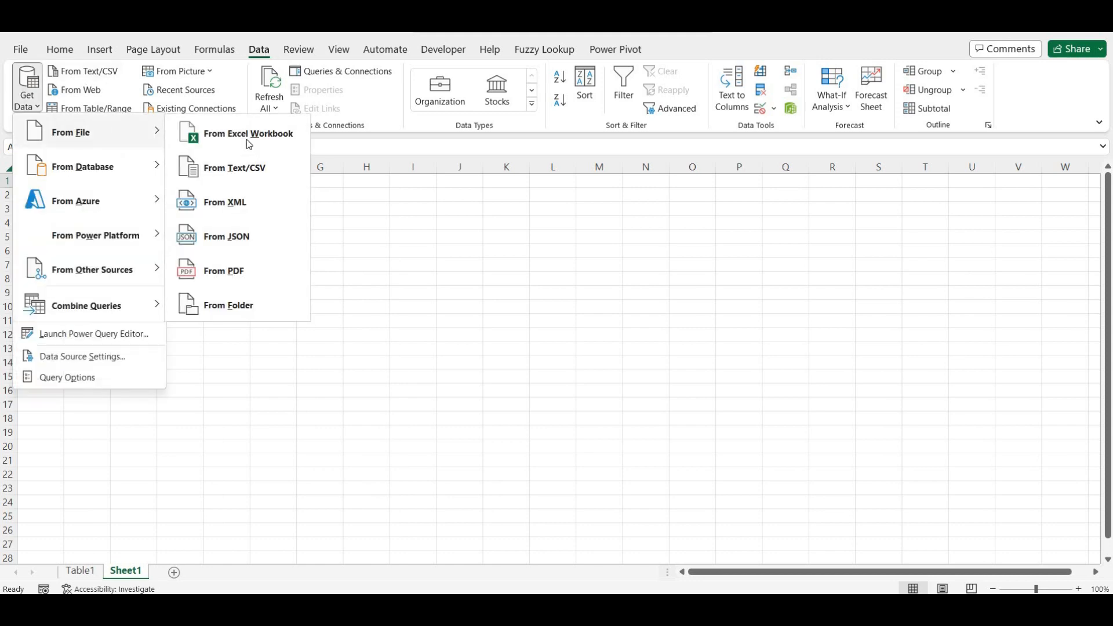
{"action": "left_click", "coordinate": [246, 137]}
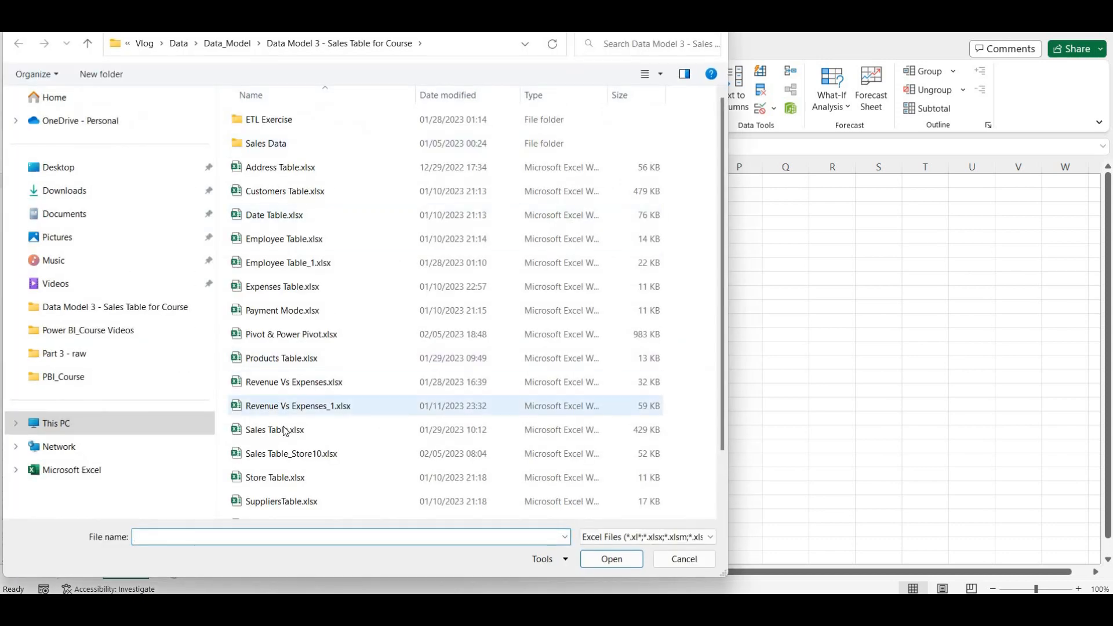
{"action": "double_click", "coordinate": [290, 428]}
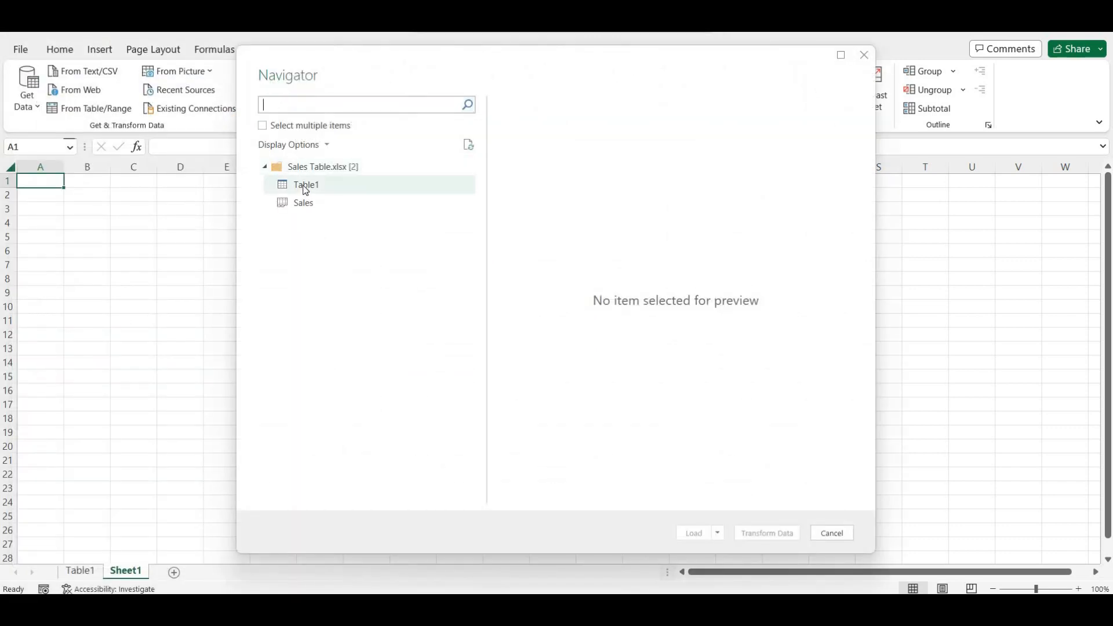
{"action": "left_click", "coordinate": [305, 190]}
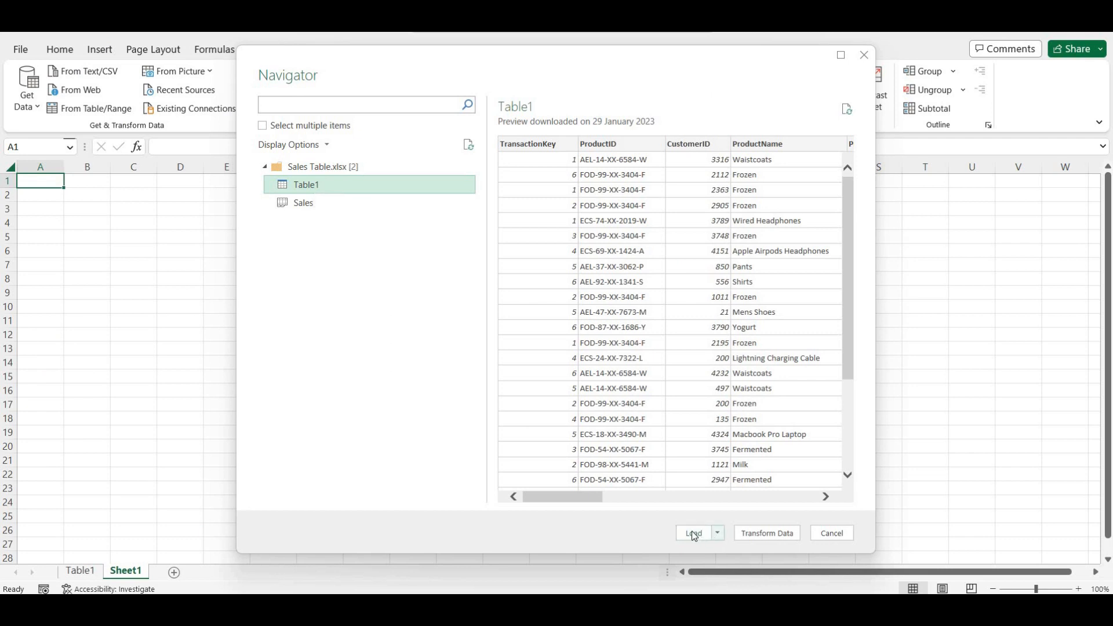
{"action": "left_click", "coordinate": [766, 532]}
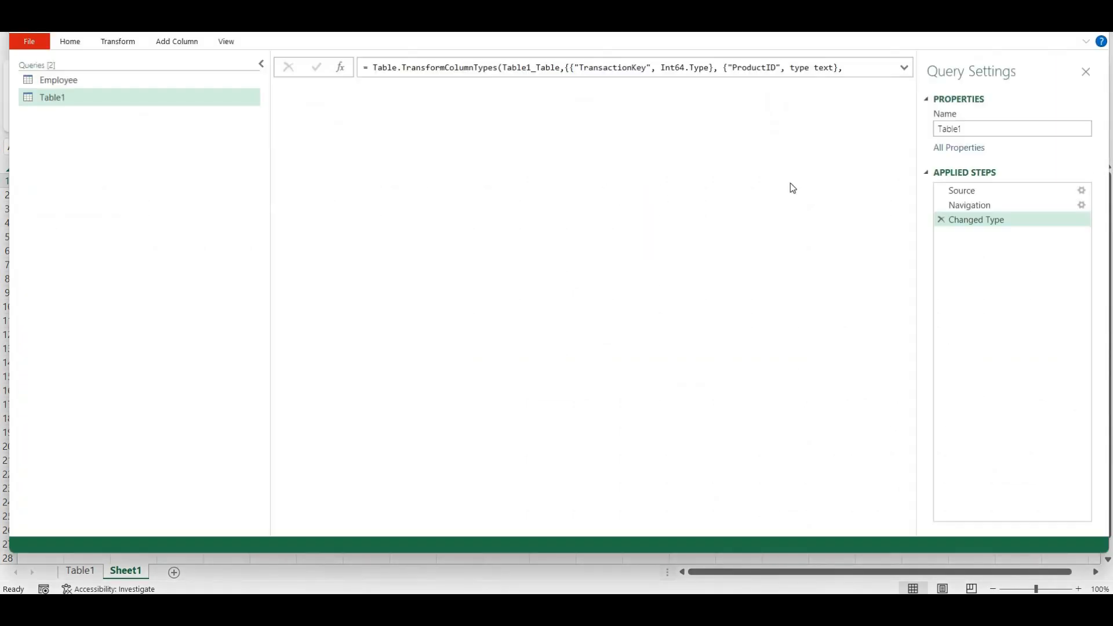
Rename the new sales query Sales, and close and load it to a worksheet
{"action": "left_click_drag", "start_coordinate": [963, 129], "coordinate": [933, 131]}
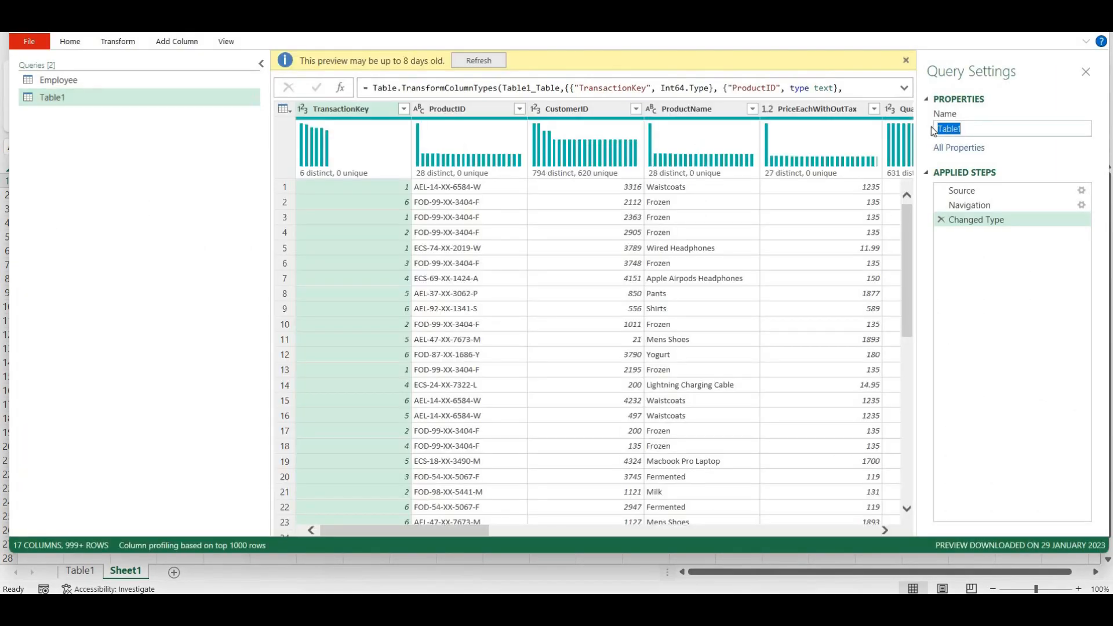
{"action": "type", "text": "Sa"}
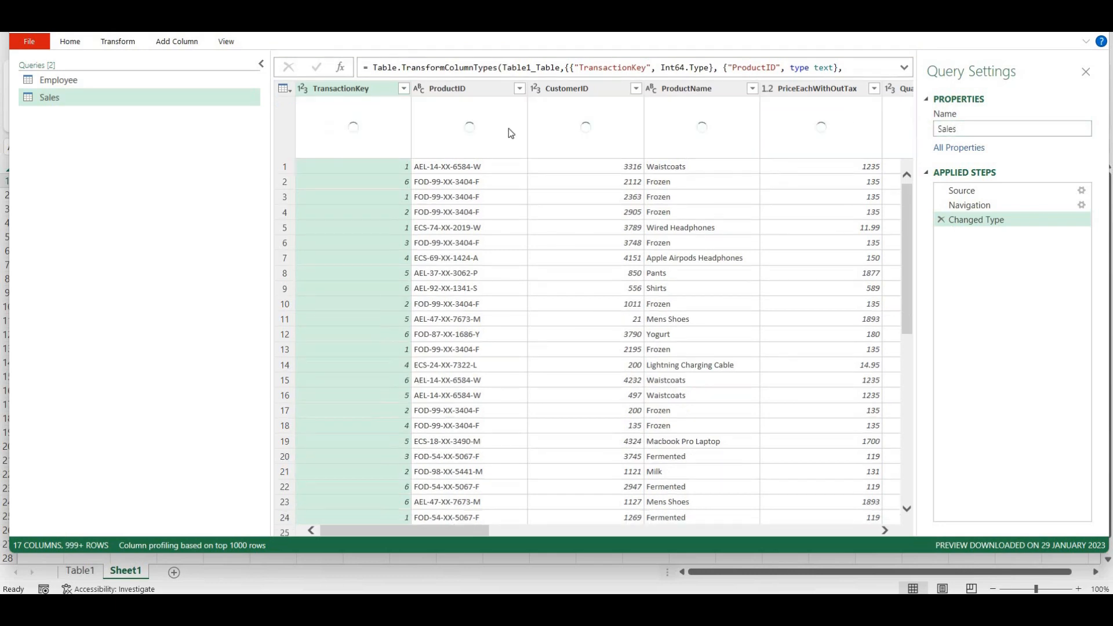
{"action": "left_click", "coordinate": [68, 99]}
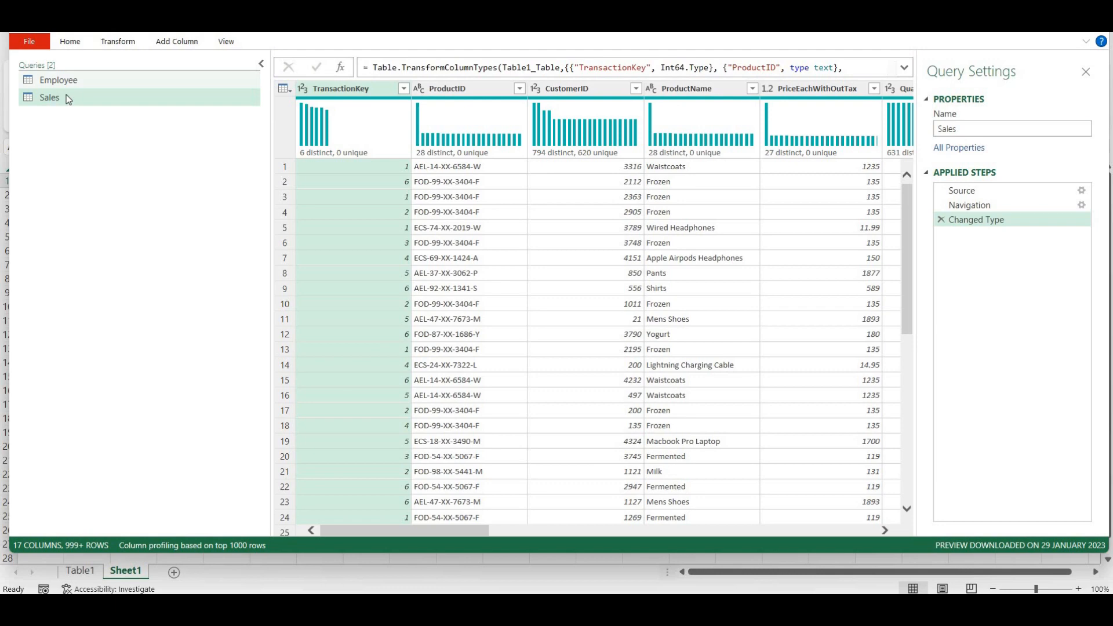
{"action": "left_click", "coordinate": [75, 44]}
{"action": "left_click", "coordinate": [24, 70]}
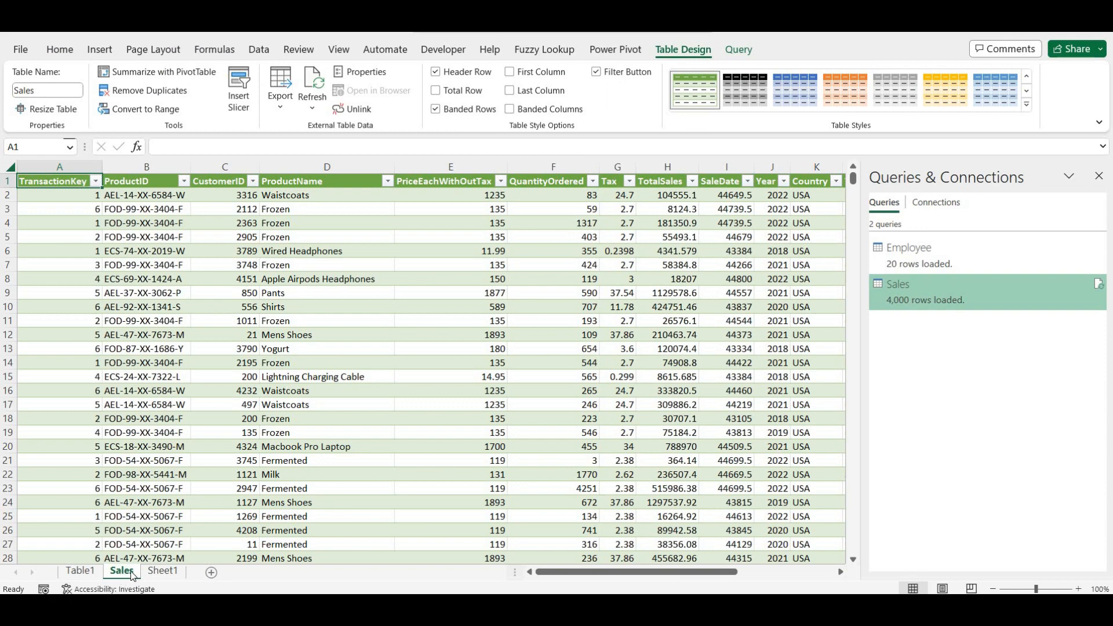
From Sheet1, connect to the workbook Store Table.xlsx and open its Table1 in the Power Query Editor
{"action": "left_click", "coordinate": [162, 571]}
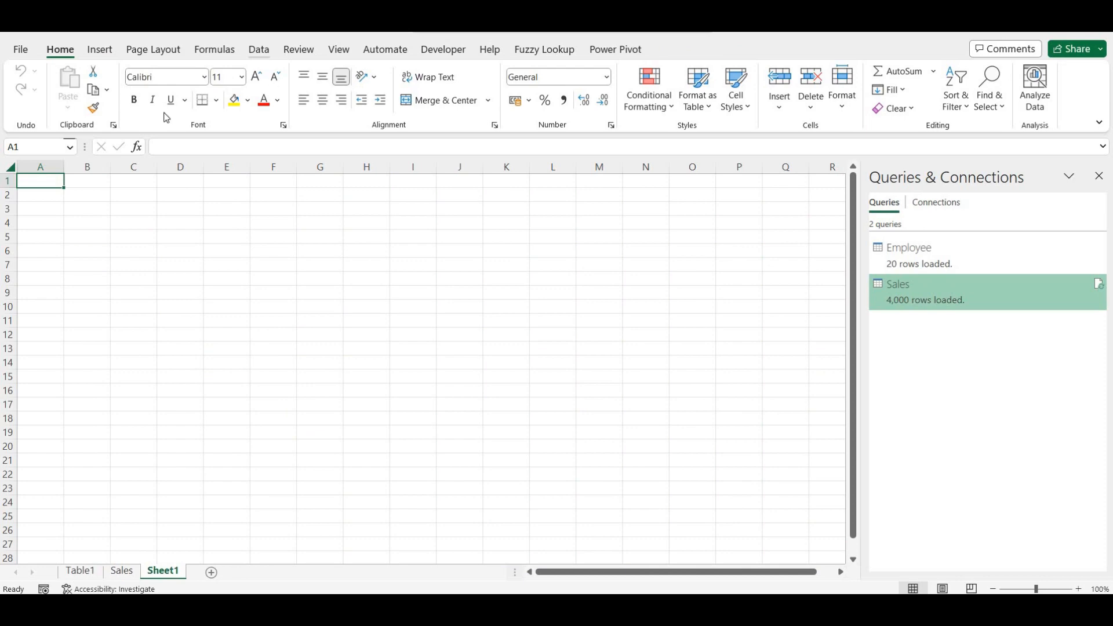
{"action": "left_click", "coordinate": [259, 50]}
{"action": "left_click", "coordinate": [30, 103]}
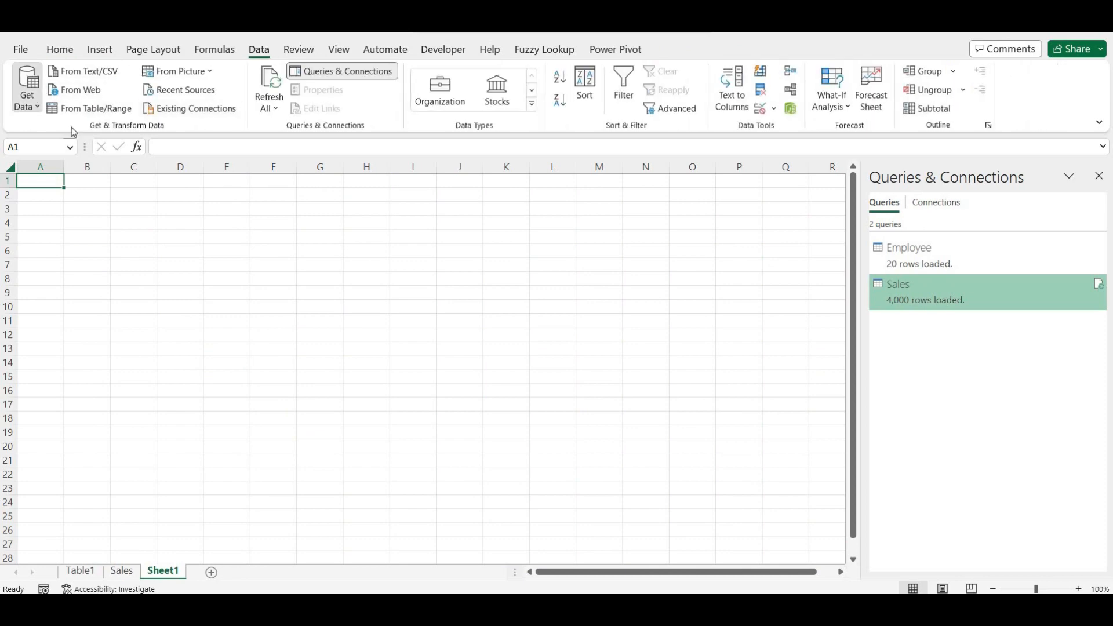
{"action": "mouse_move", "coordinate": [93, 132]}
{"action": "left_click", "coordinate": [243, 132]}
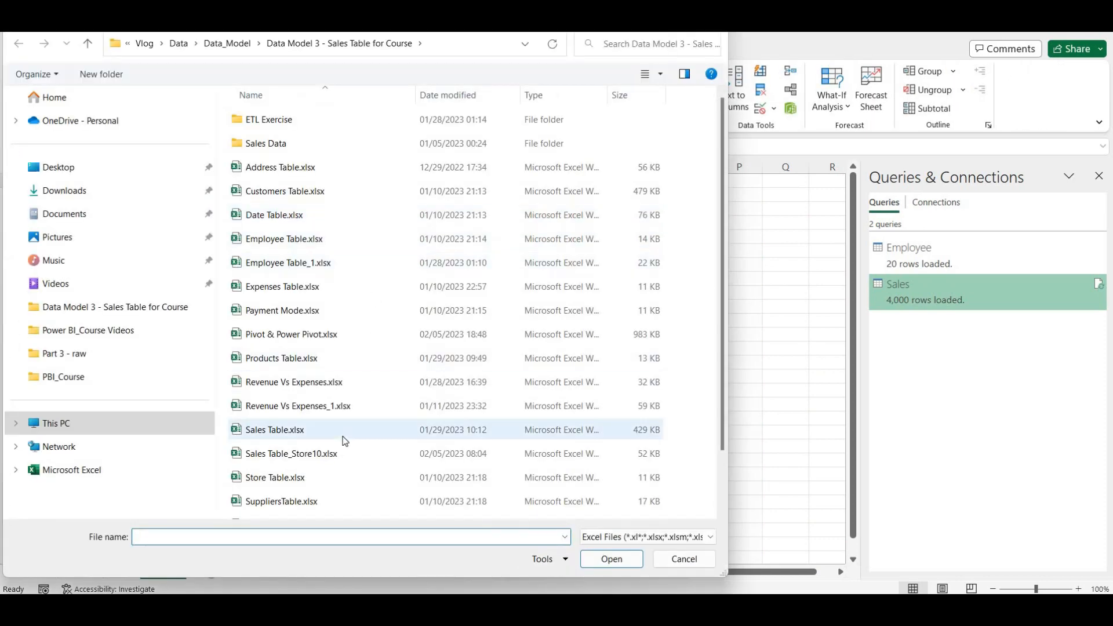
{"action": "scroll", "coordinate": [342, 442], "scroll_direction": "down", "scroll_amount": 2}
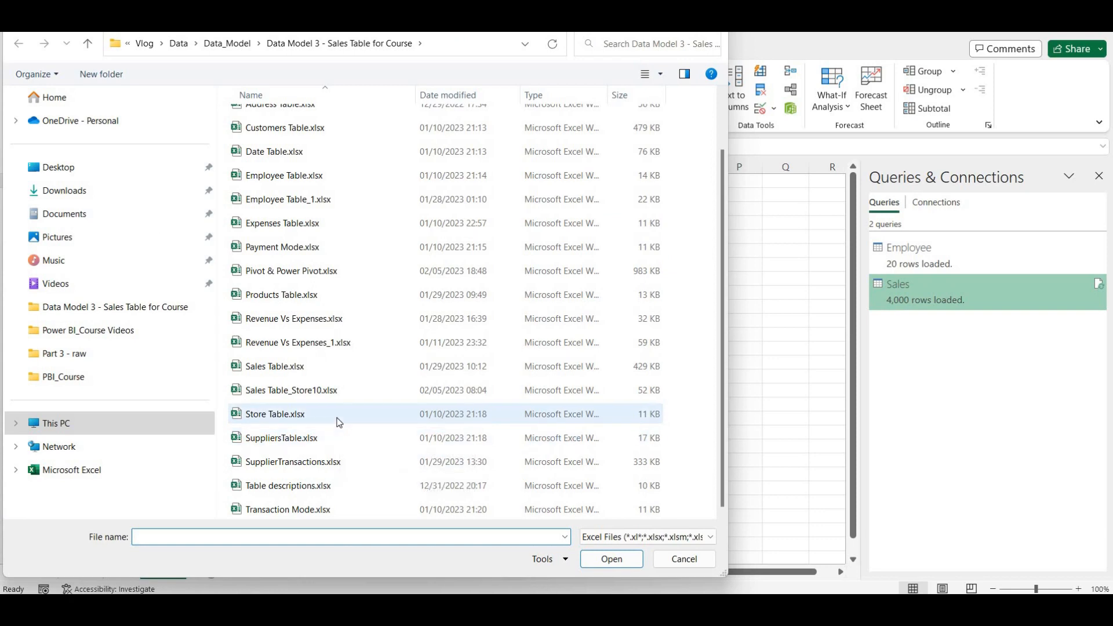
{"action": "left_click", "coordinate": [340, 422]}
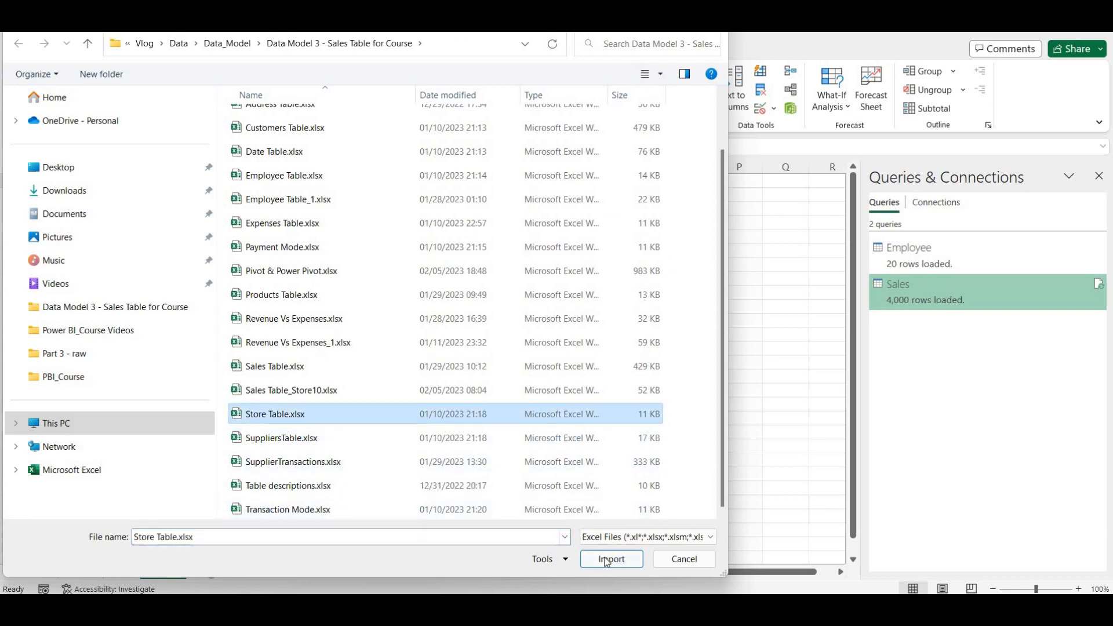
{"action": "left_click", "coordinate": [611, 559]}
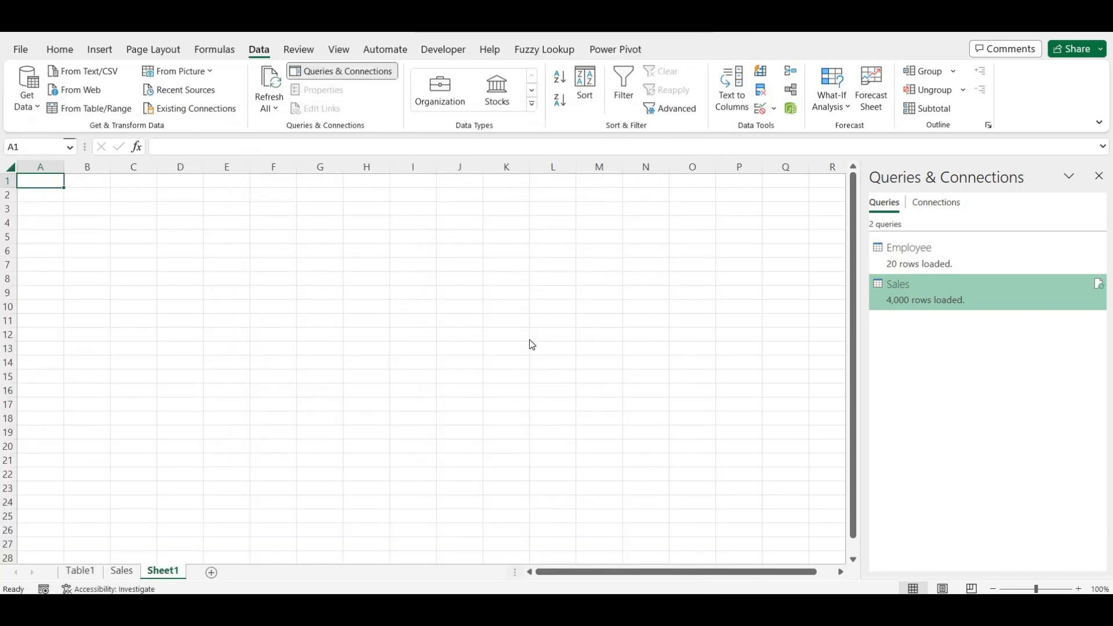
{"action": "left_click", "coordinate": [306, 185]}
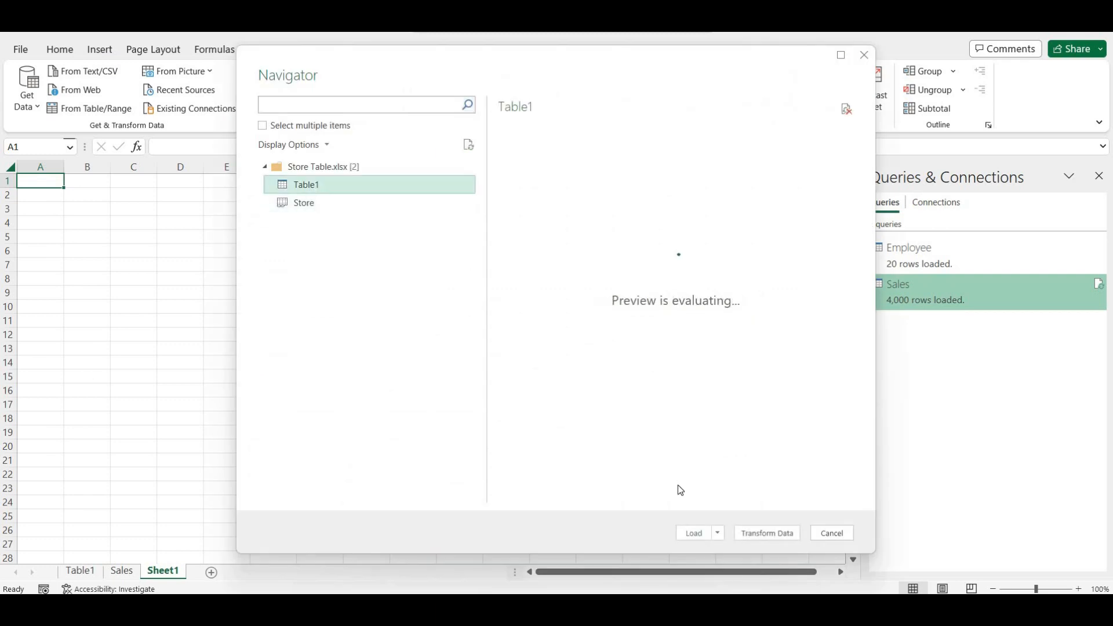
{"action": "left_click", "coordinate": [766, 533]}
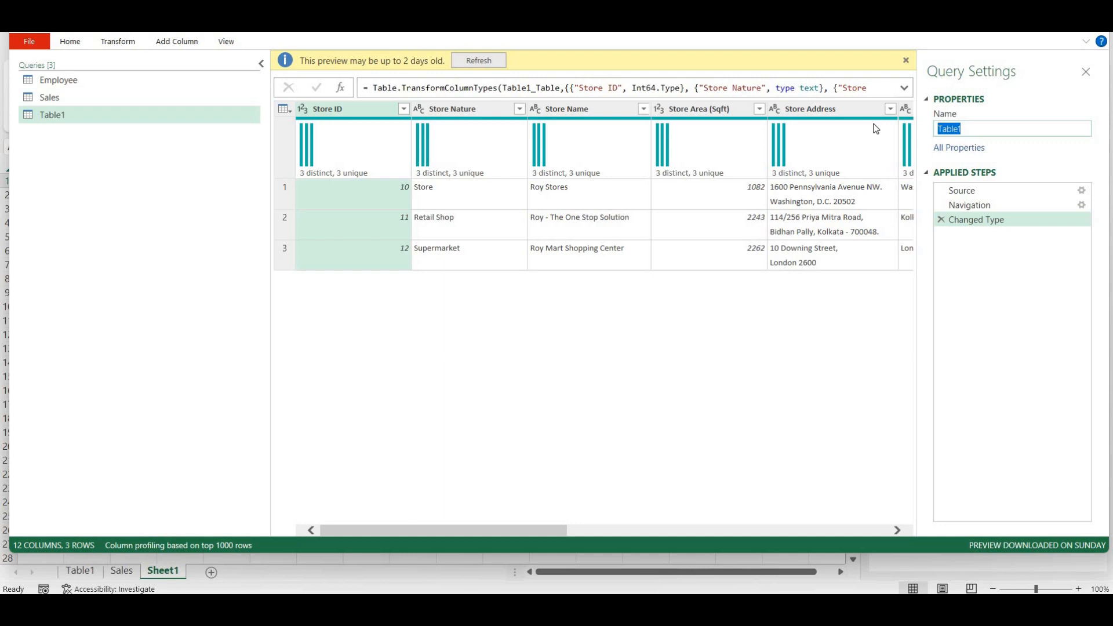
Rename the new store query Store, and close and load it to a worksheet
{"action": "type", "text": "Store"}
{"action": "key", "text": "Return"}
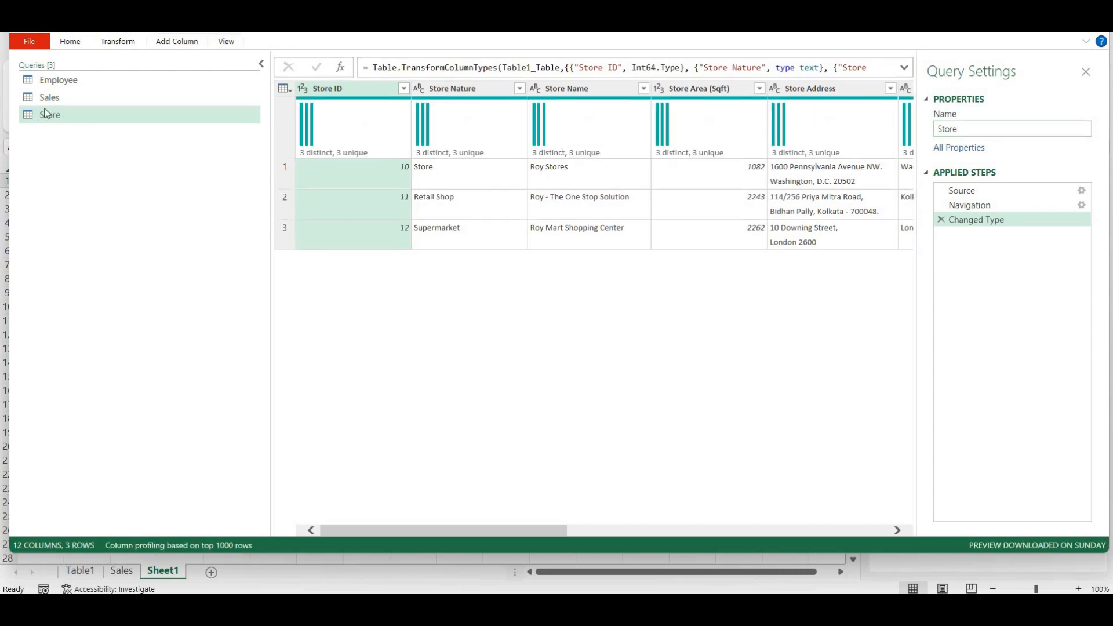
{"action": "left_click", "coordinate": [75, 43]}
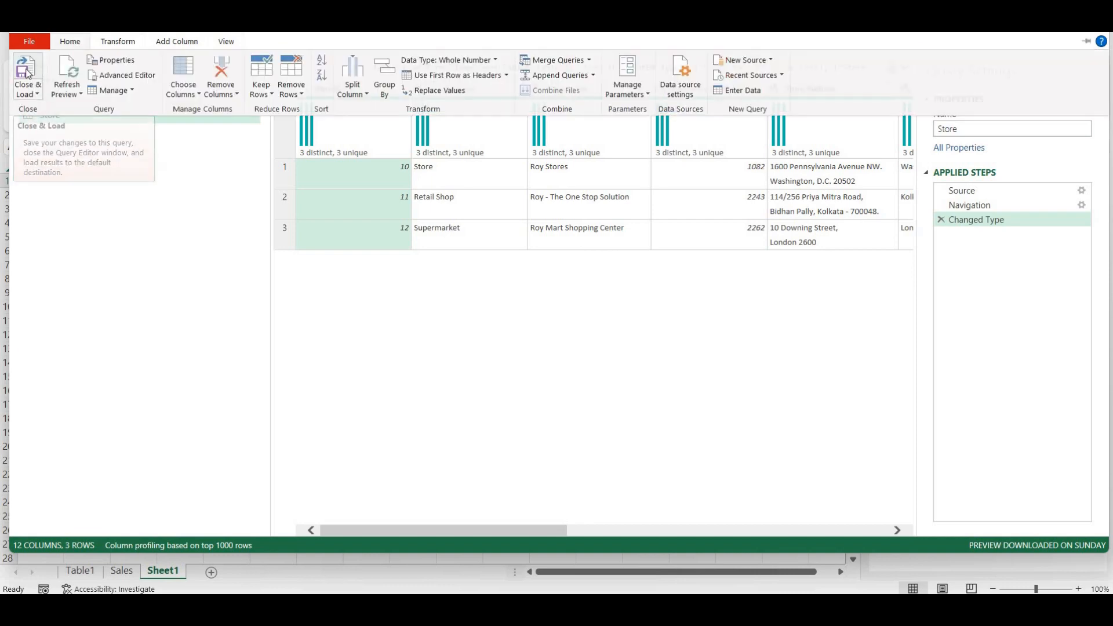
{"action": "left_click", "coordinate": [26, 72]}
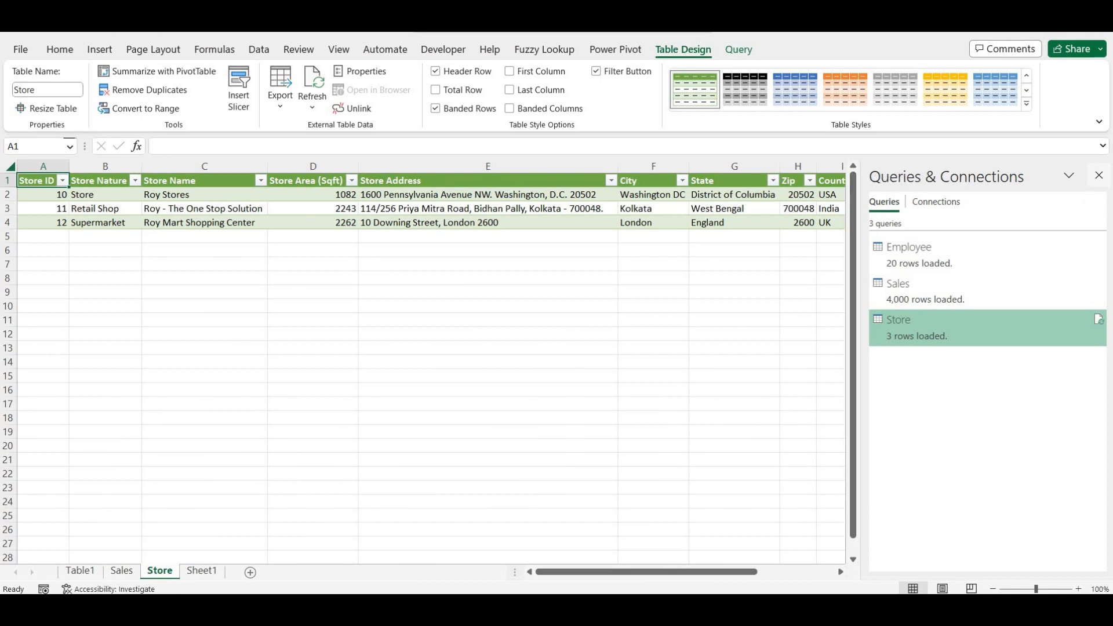
Close the queries pane and slightly narrow the Store Name and Store Area (Sqft) columns of the Store table
{"action": "left_click", "coordinate": [1102, 178]}
{"action": "mouse_move", "coordinate": [265, 170]}
{"action": "left_mouse_down"}
{"action": "mouse_move", "coordinate": [254, 171]}
{"action": "mouse_move", "coordinate": [264, 170]}
{"action": "left_mouse_up"}
{"action": "left_click_drag", "start_coordinate": [352, 163], "coordinate": [348, 165]}
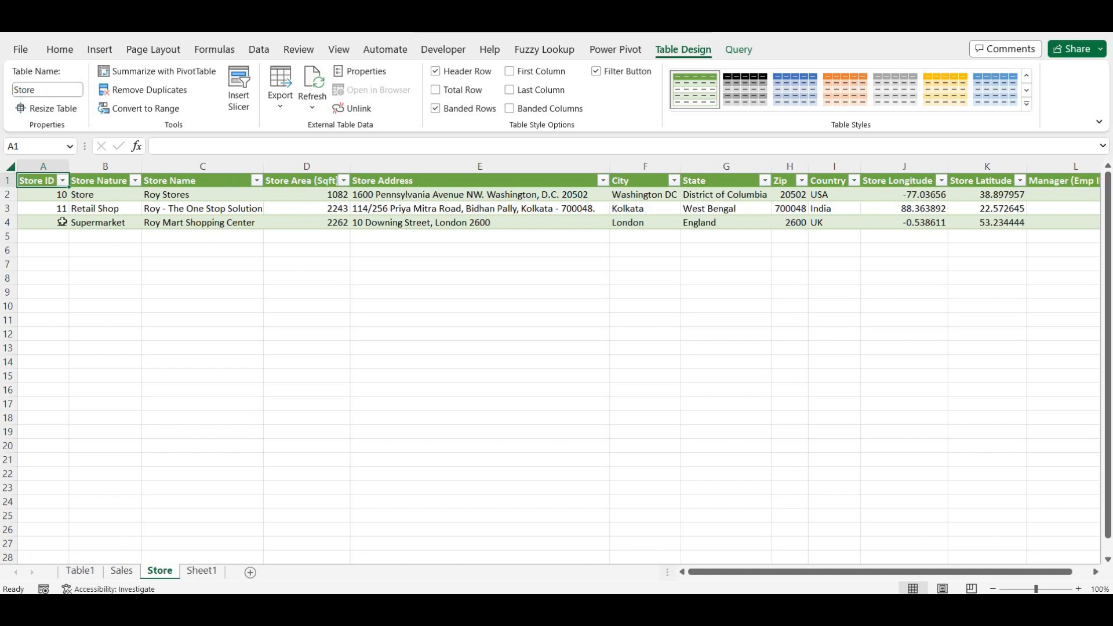
Review the TransactionType, StoreID and OrderID columns of the Sales table
{"action": "left_click", "coordinate": [120, 574]}
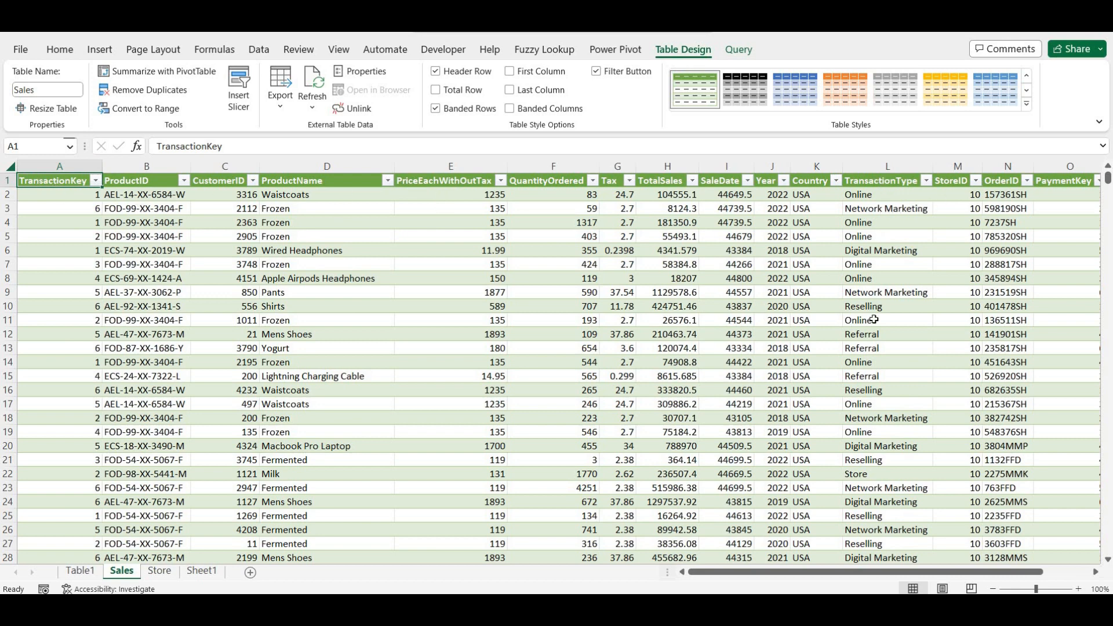
{"action": "left_click_drag", "start_coordinate": [887, 181], "coordinate": [887, 320]}
{"action": "left_click_drag", "start_coordinate": [953, 180], "coordinate": [956, 292]}
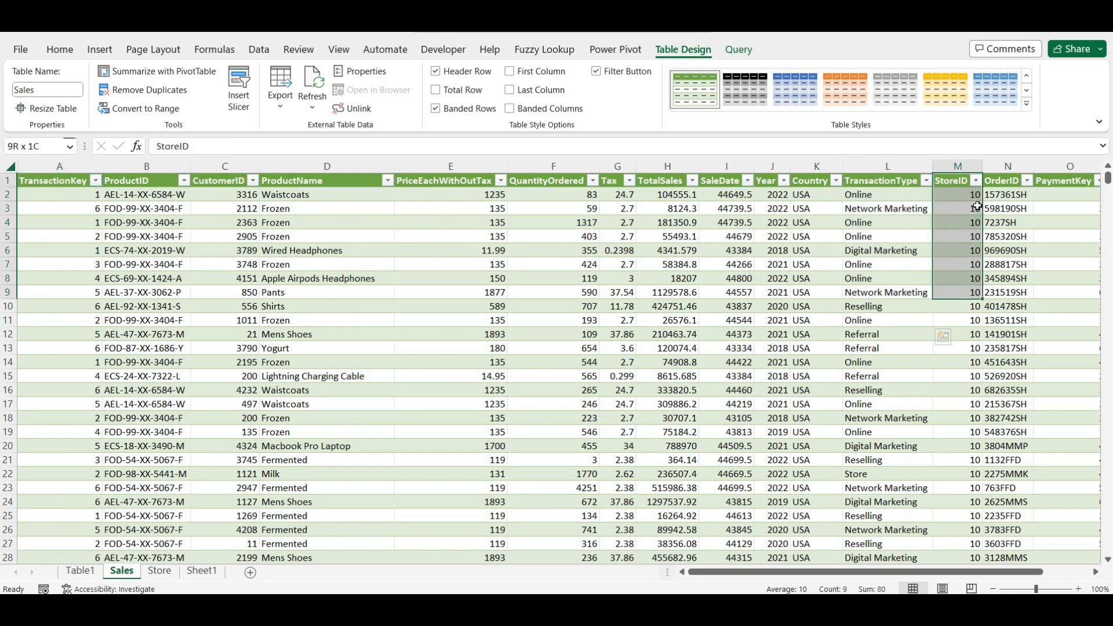
{"action": "left_click_drag", "start_coordinate": [1006, 180], "coordinate": [1006, 251]}
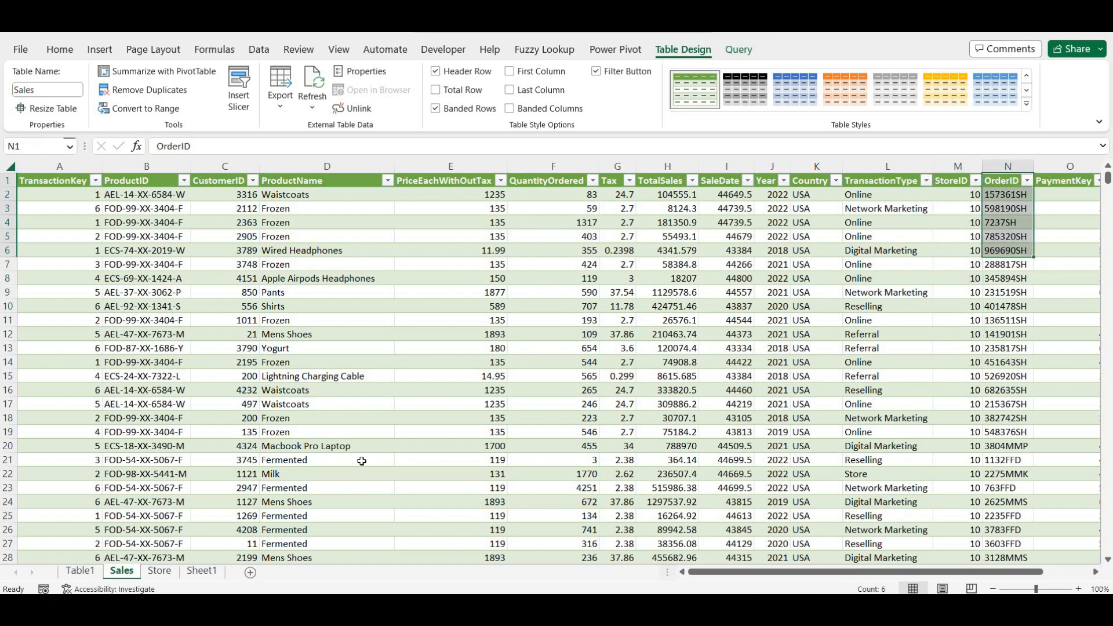
Rename the Table1 worksheet Employee
{"action": "left_click", "coordinate": [81, 571]}
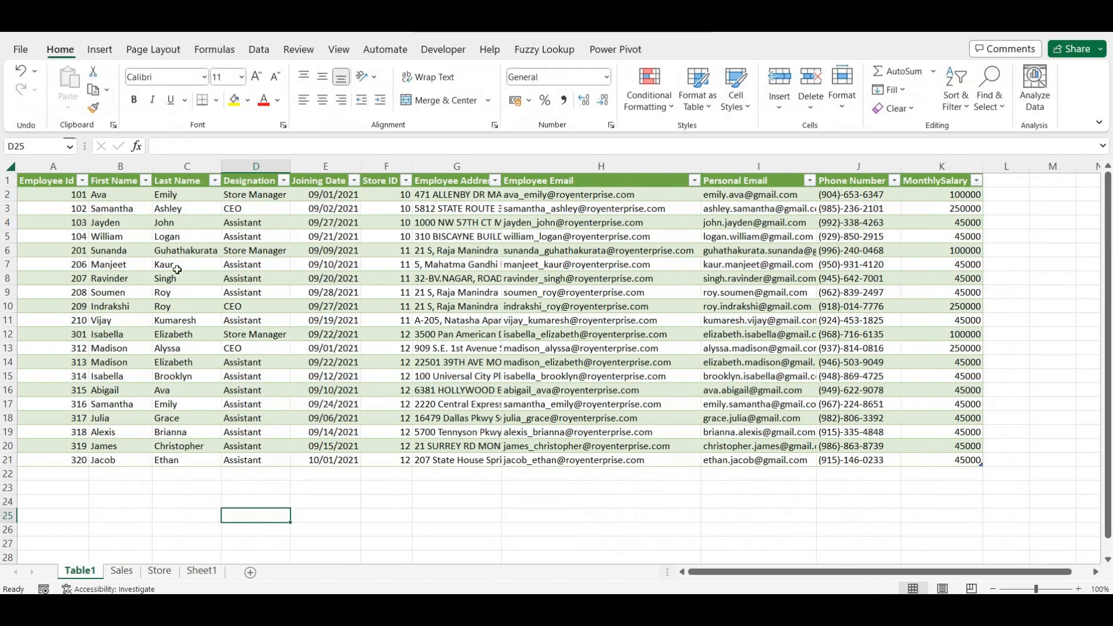
{"action": "left_click", "coordinate": [360, 266]}
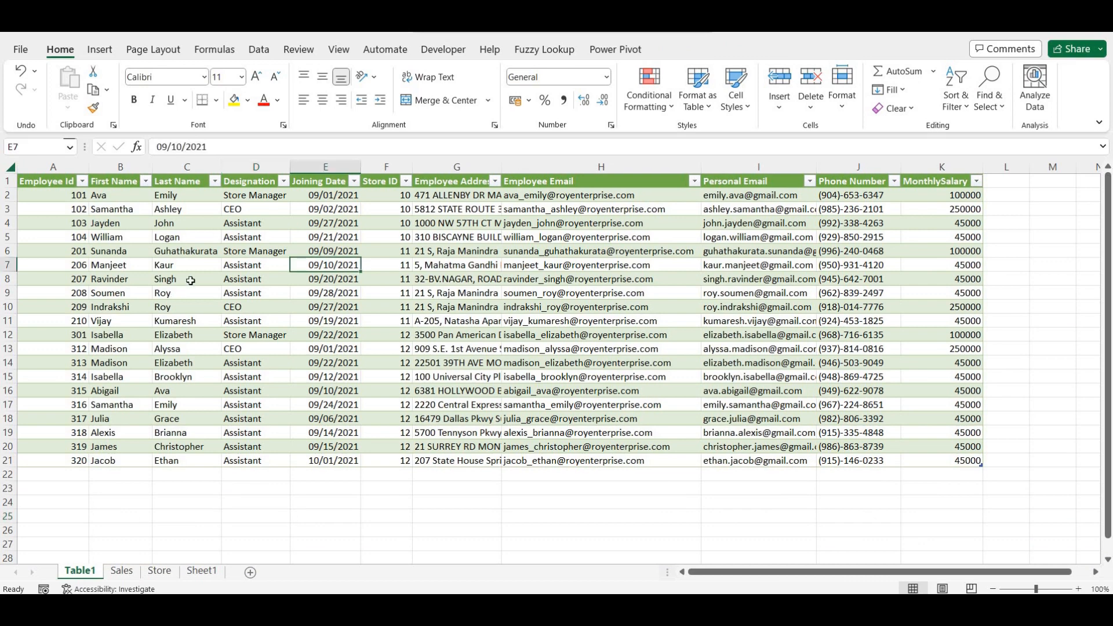
{"action": "double_click", "coordinate": [76, 573]}
{"action": "type", "text": "E"}
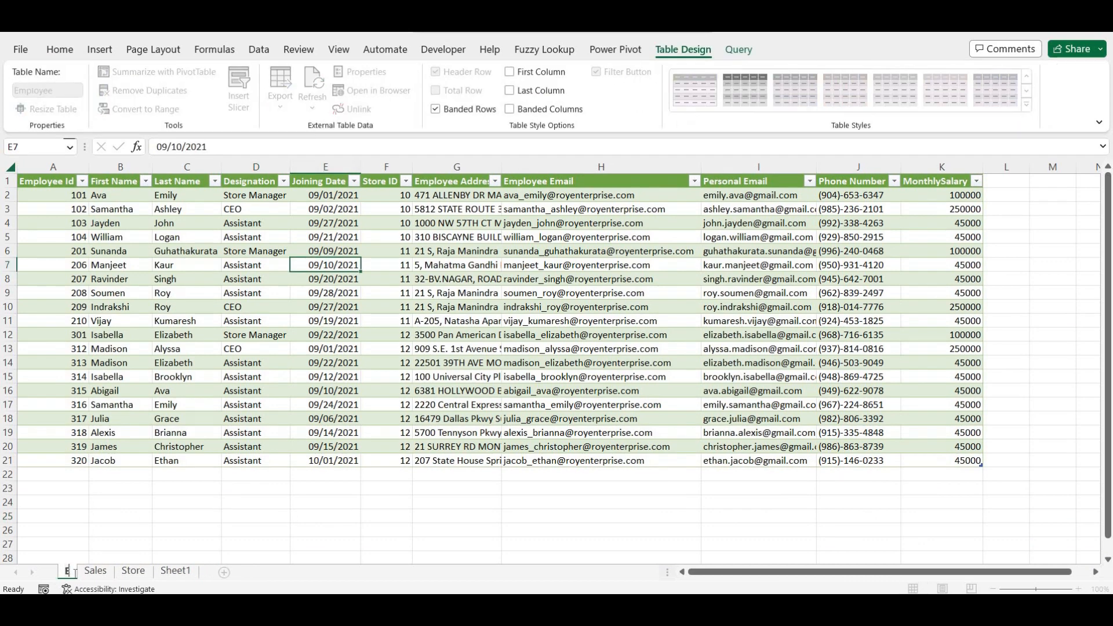
{"action": "type", "text": "mployee"}
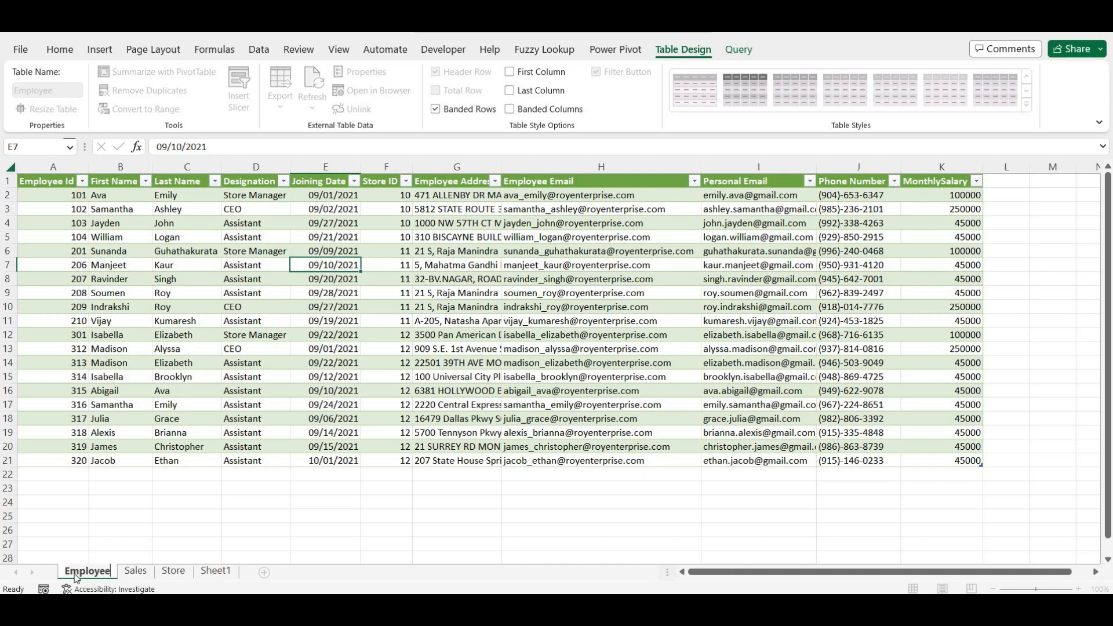
{"action": "key", "text": "Return"}
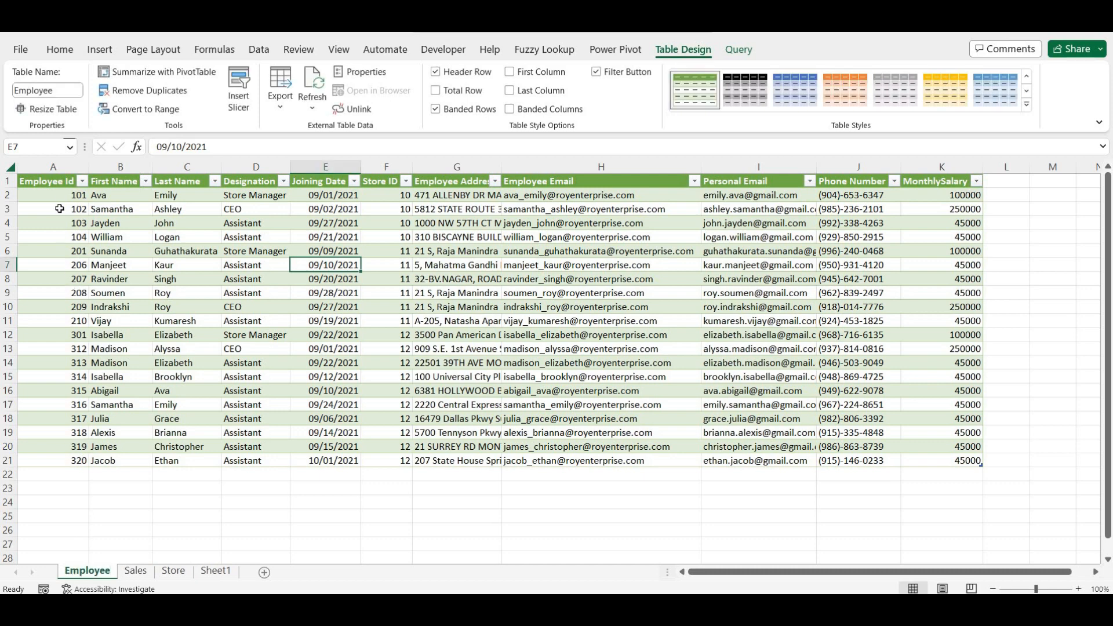
Review the Employee Id, Store ID, address and Employee Email columns of the Employee table
{"action": "left_click", "coordinate": [61, 184]}
{"action": "left_click", "coordinate": [64, 290], "text": "shift"}
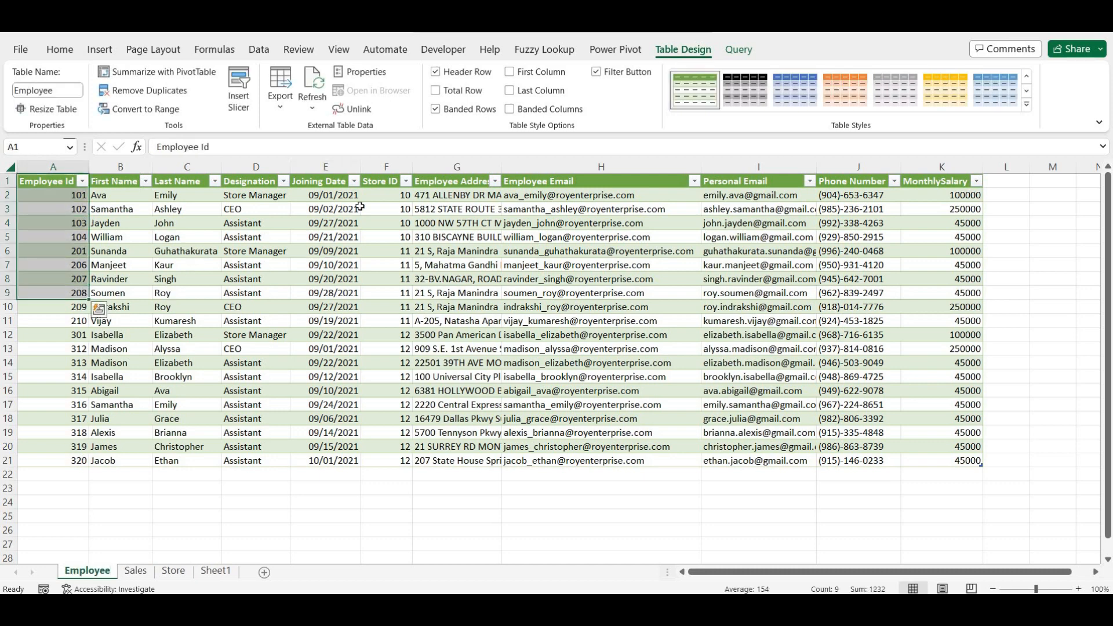
{"action": "left_click_drag", "start_coordinate": [377, 187], "coordinate": [382, 265]}
{"action": "left_click_drag", "start_coordinate": [458, 183], "coordinate": [493, 267]}
{"action": "left_click_drag", "start_coordinate": [574, 186], "coordinate": [583, 281]}
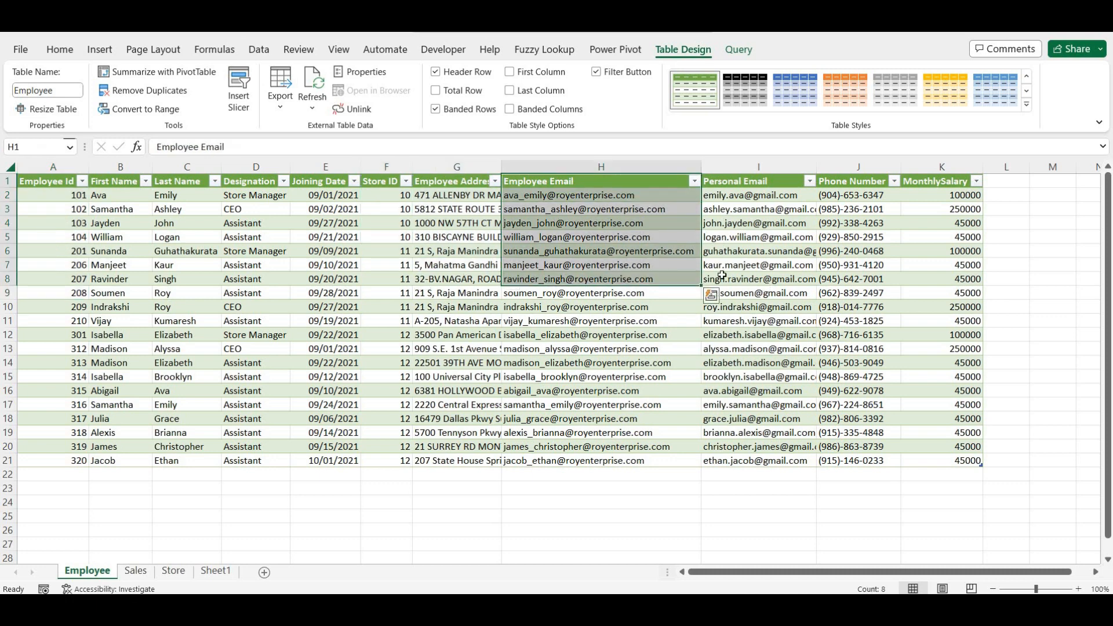
{"action": "left_click", "coordinate": [216, 494]}
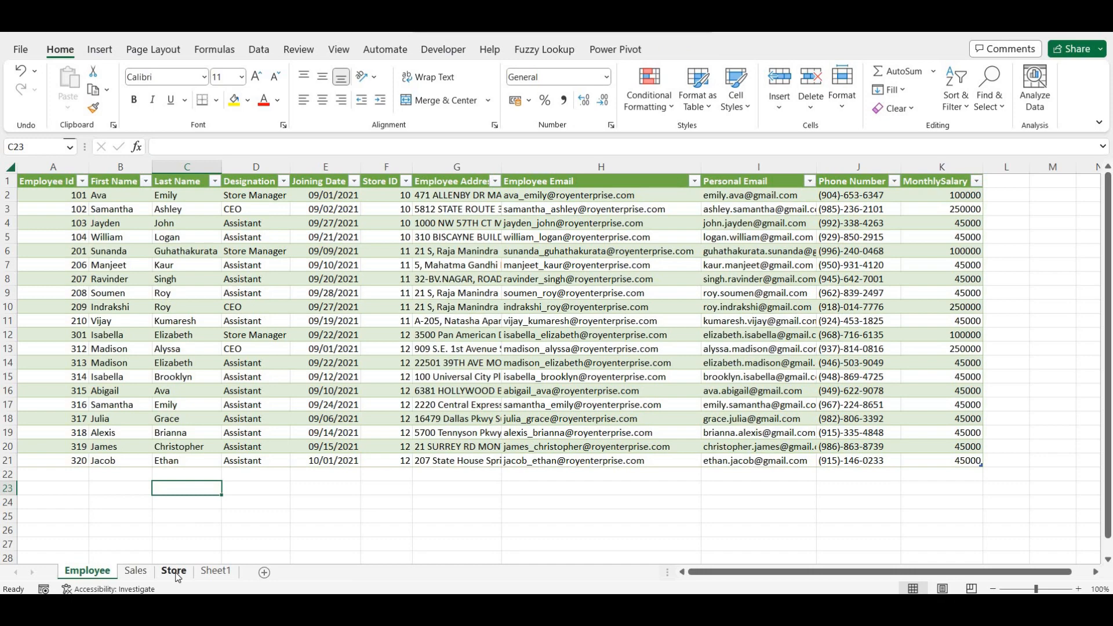
Insert a PivotTable based on the Sales table on a new worksheet, without adding the data to the Data Model
{"action": "left_click", "coordinate": [136, 571]}
{"action": "left_click", "coordinate": [468, 374]}
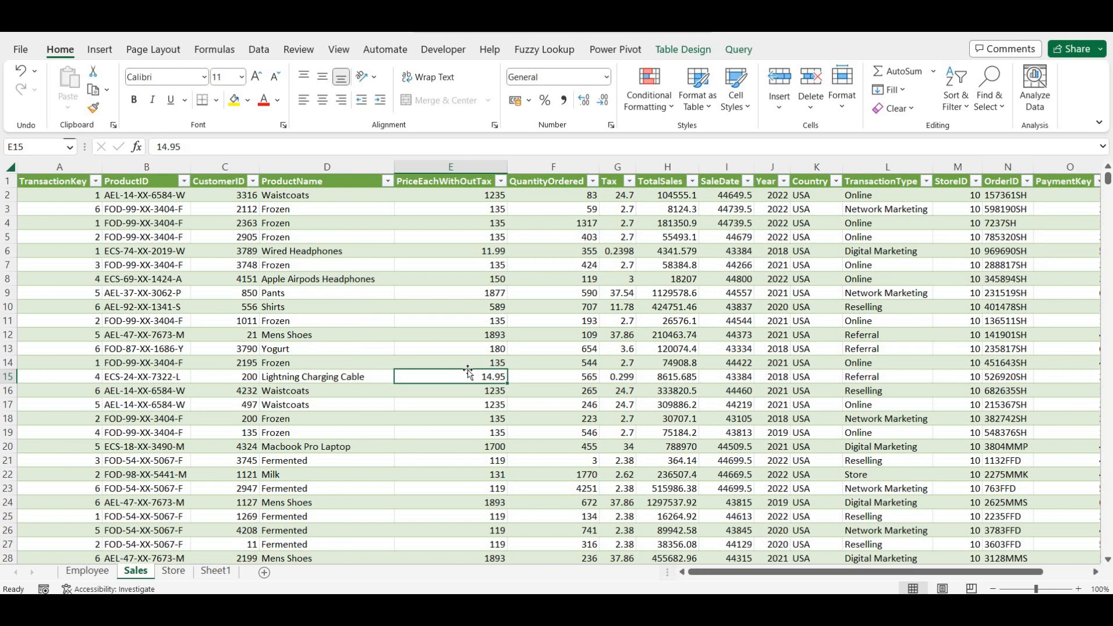
{"action": "left_click", "coordinate": [100, 51]}
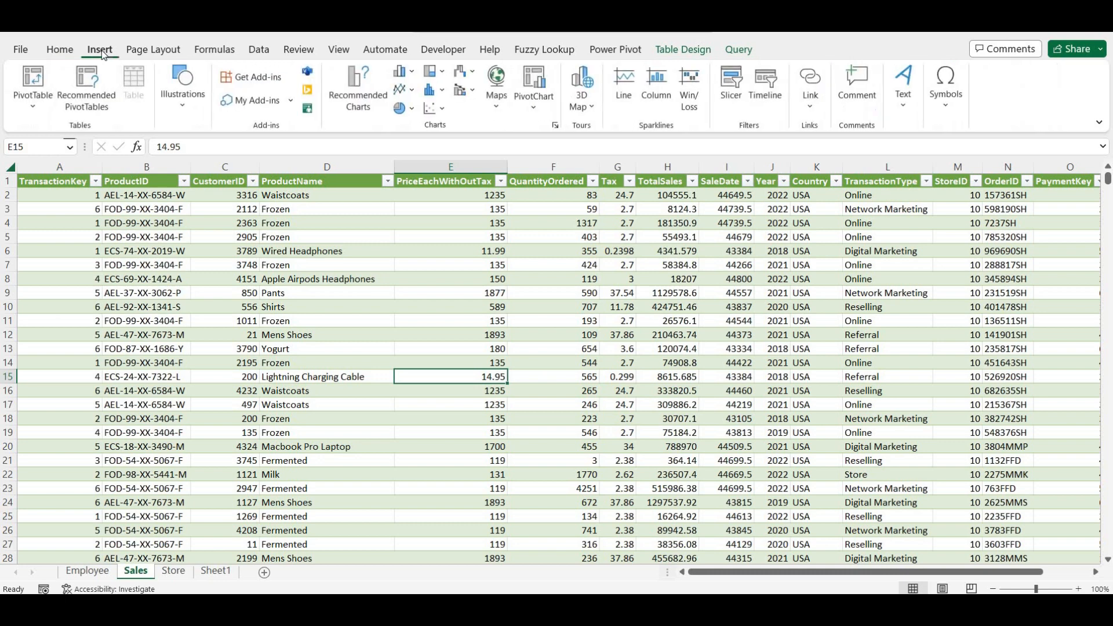
{"action": "left_click", "coordinate": [34, 80]}
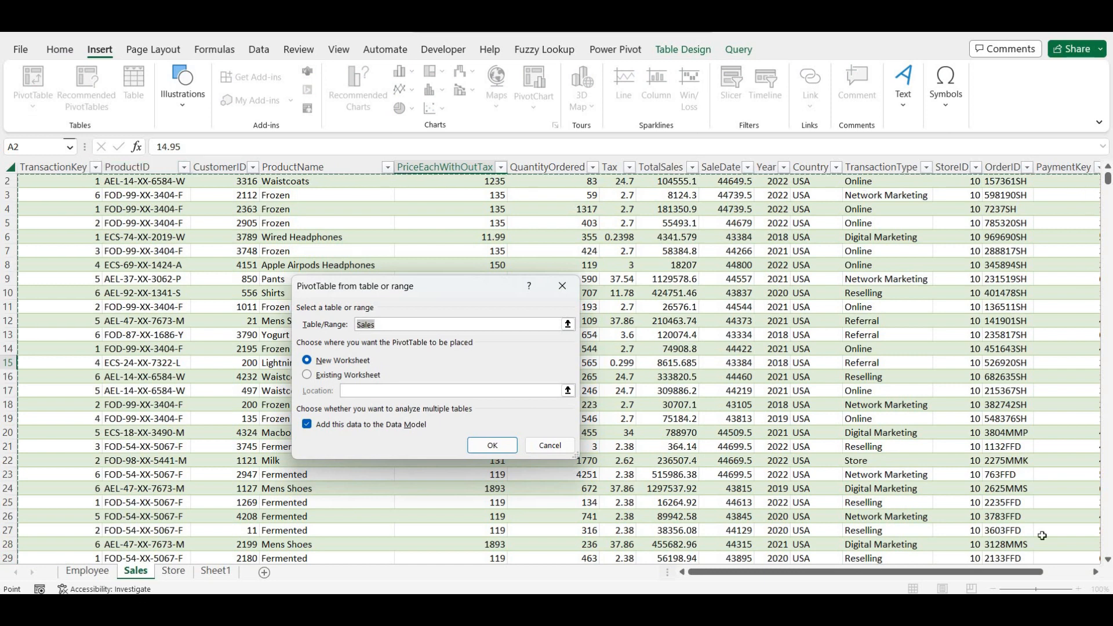
{"action": "left_click_drag", "start_coordinate": [1044, 574], "coordinate": [1067, 587]}
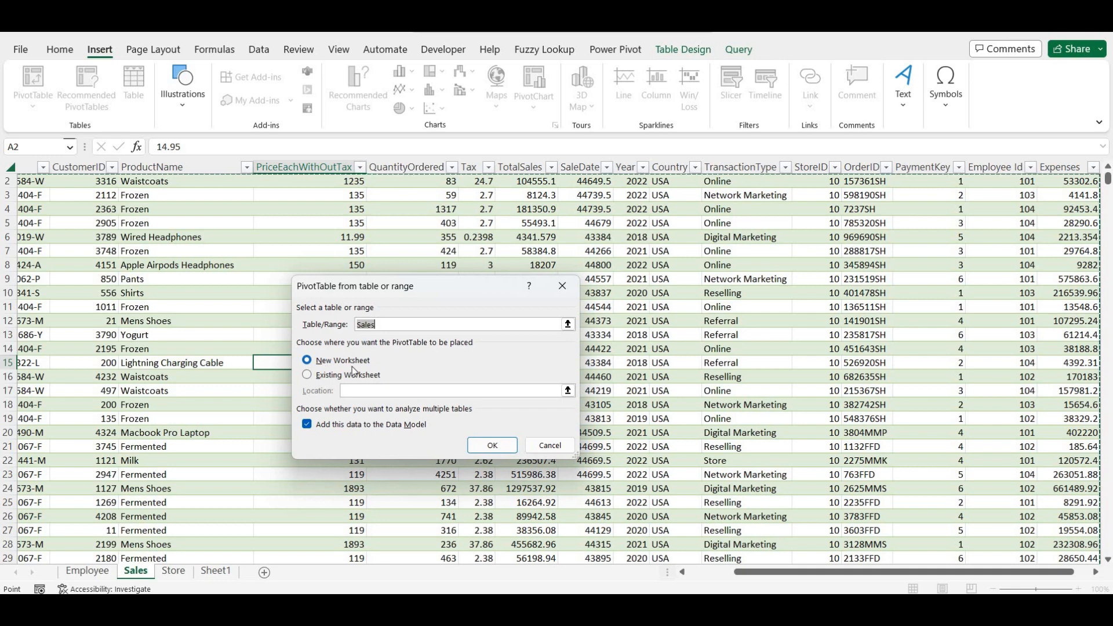
{"action": "left_click", "coordinate": [310, 428]}
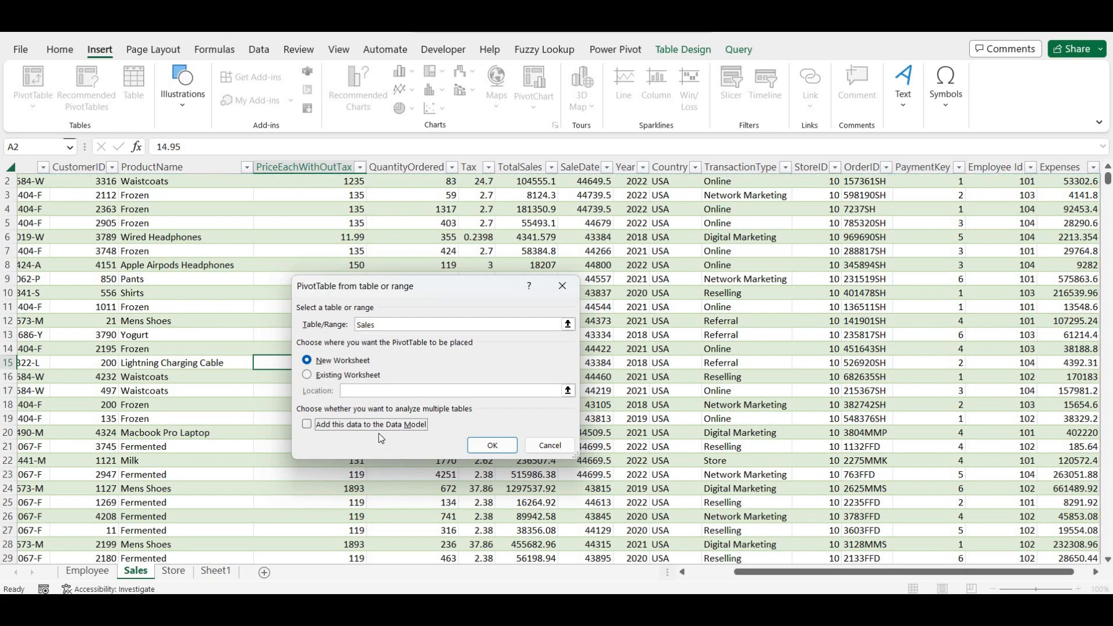
{"action": "left_click", "coordinate": [491, 446]}
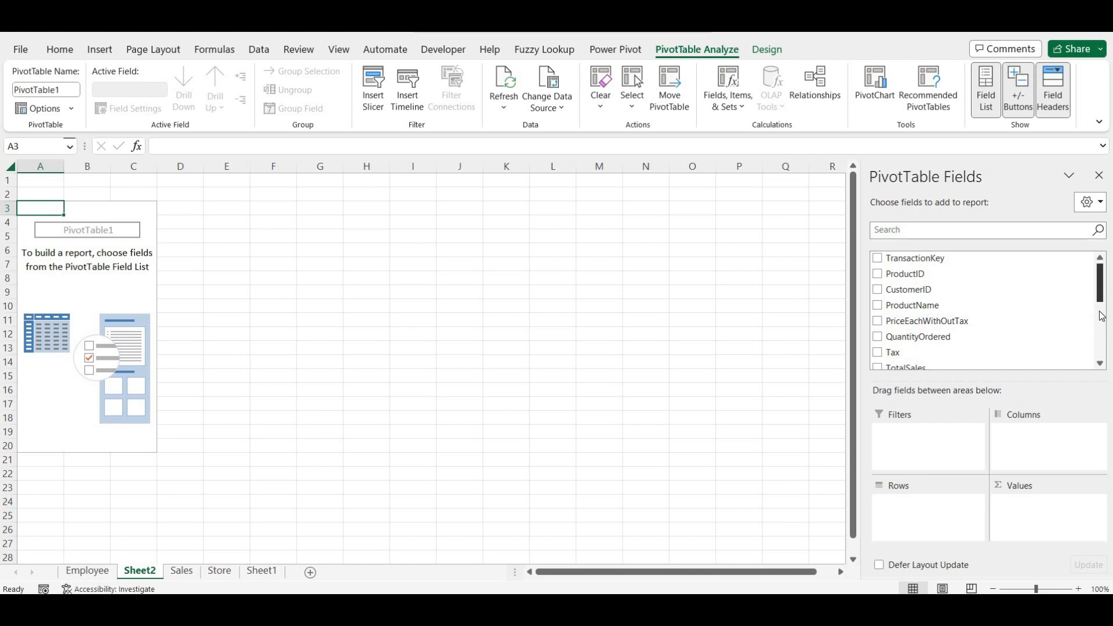
Build the PivotTable with StoreID as rows and the sum of TotalSales as values
{"action": "left_click_drag", "start_coordinate": [1102, 315], "coordinate": [1102, 352]}
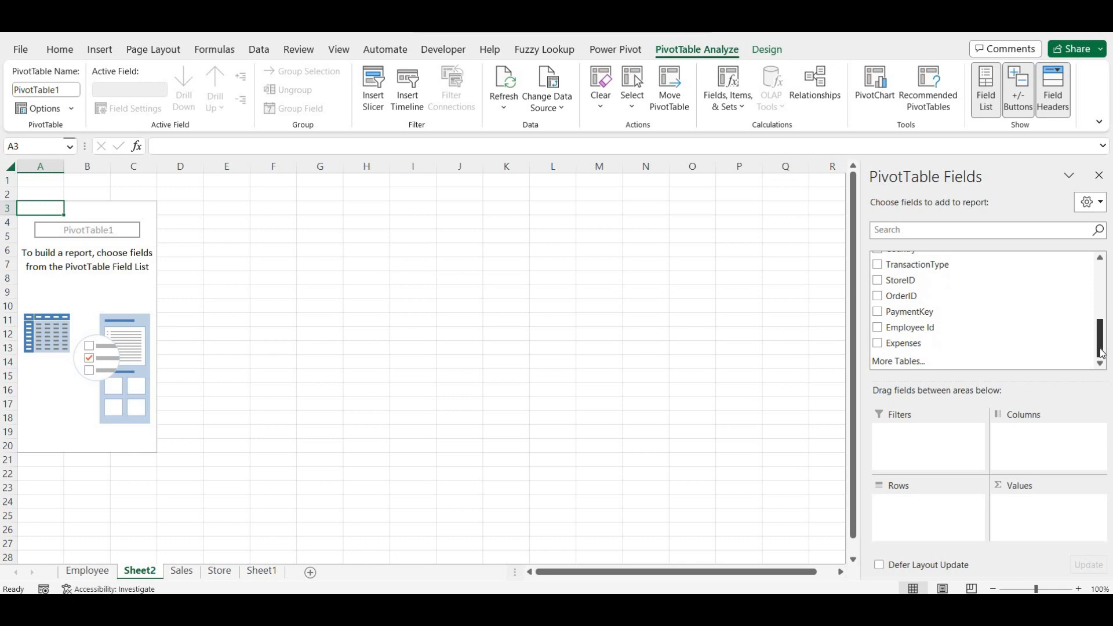
{"action": "left_click_drag", "start_coordinate": [1106, 309], "coordinate": [1104, 284]}
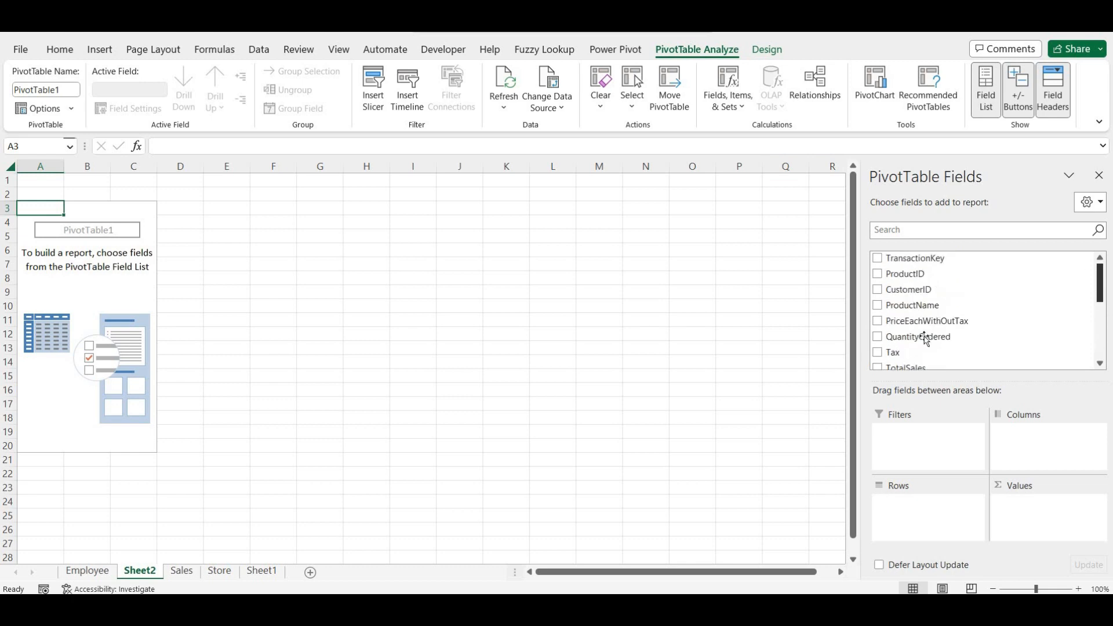
{"action": "scroll", "coordinate": [1100, 364], "scroll_direction": "down", "scroll_amount": 4}
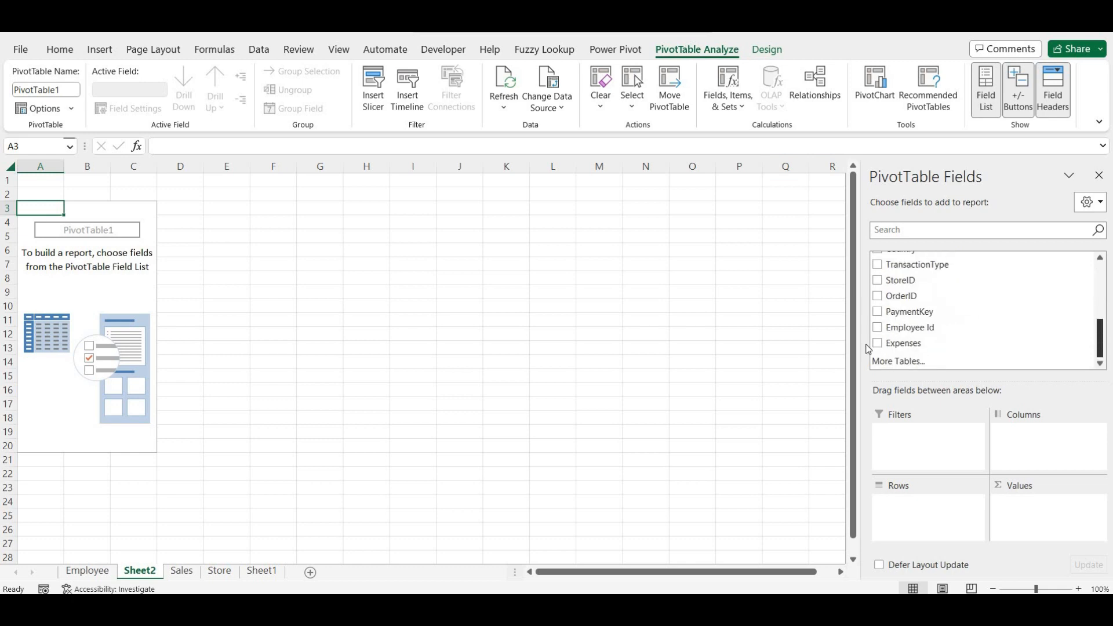
{"action": "left_click_drag", "start_coordinate": [904, 283], "coordinate": [912, 515]}
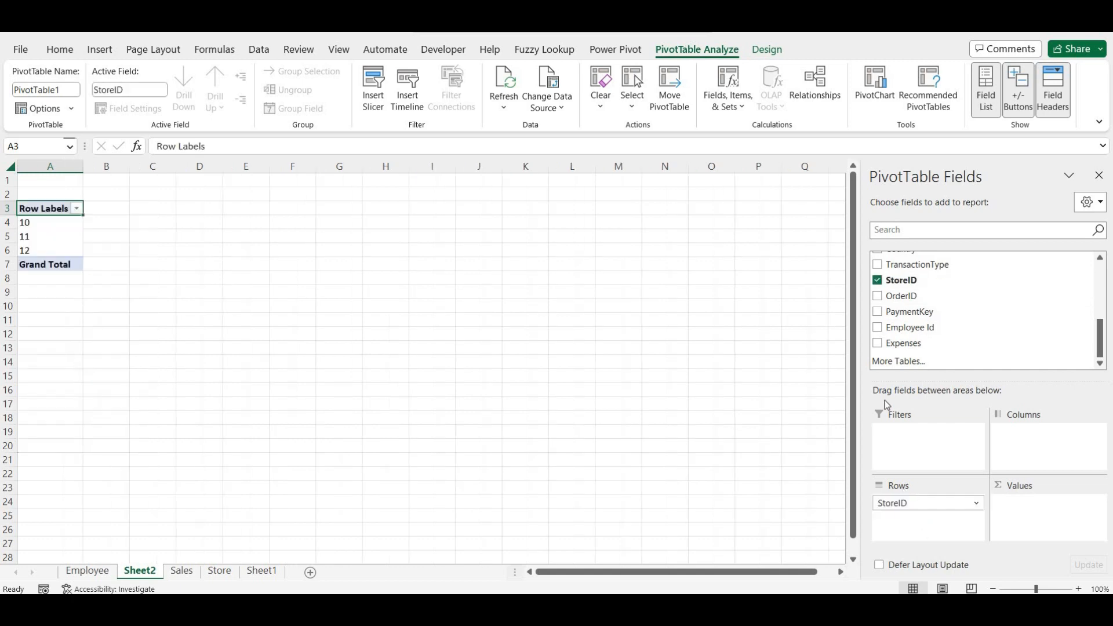
{"action": "scroll", "coordinate": [984, 328], "scroll_direction": "up", "scroll_amount": 1}
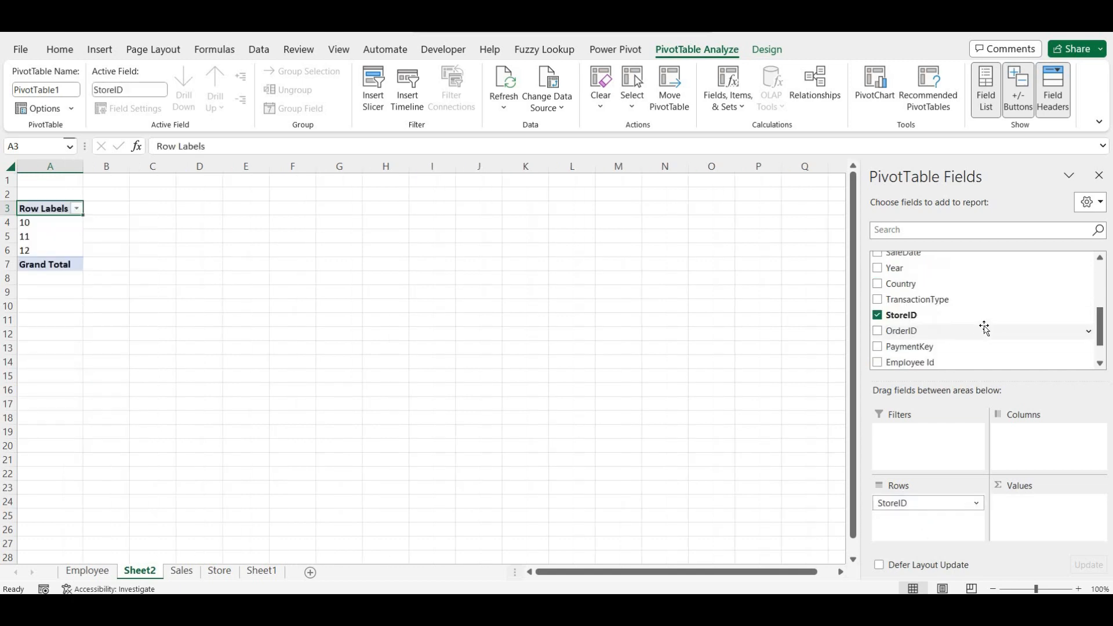
{"action": "scroll", "coordinate": [985, 328], "scroll_direction": "up", "scroll_amount": 1}
{"action": "left_click_drag", "start_coordinate": [927, 274], "coordinate": [1029, 513]}
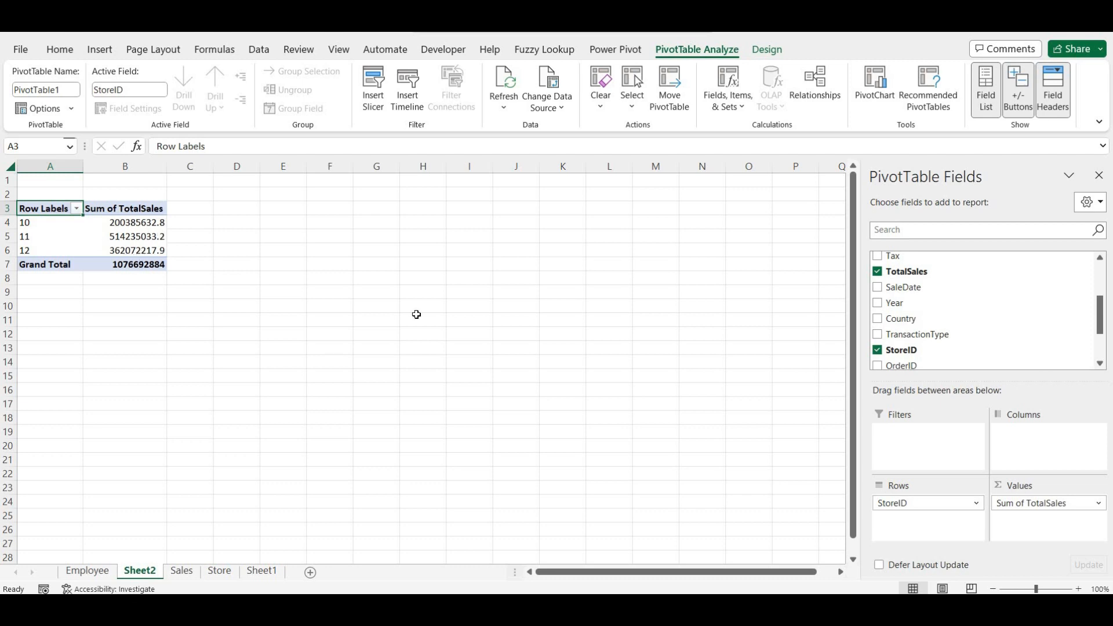
Request more tables for the PivotTable and accept creating a new PivotTable that uses the Data Model
{"action": "scroll", "coordinate": [1032, 331], "scroll_direction": "up", "scroll_amount": 2}
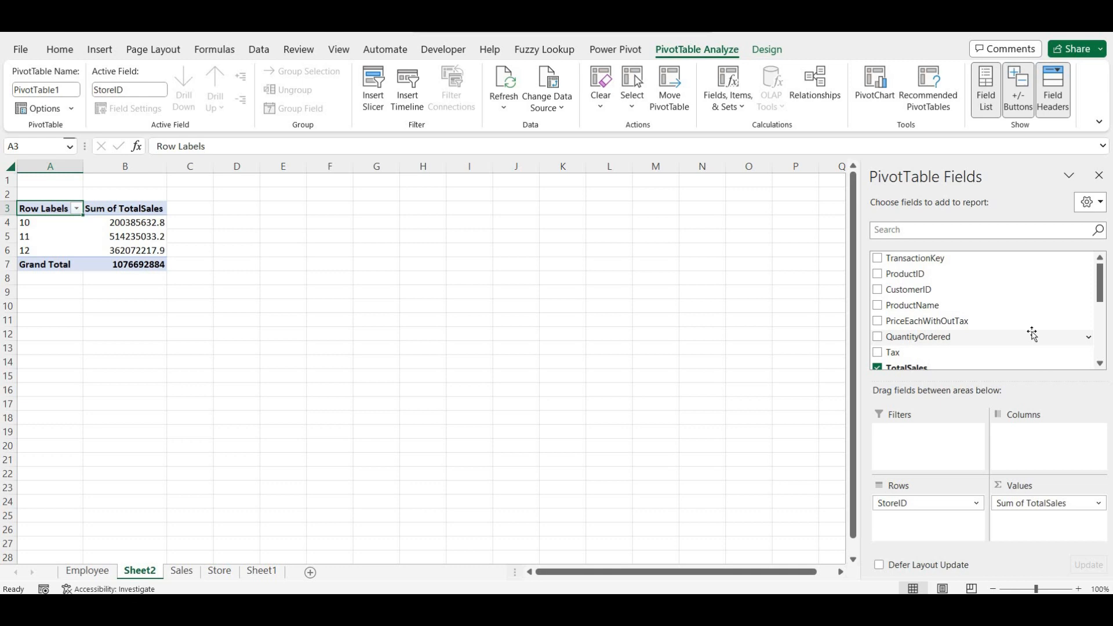
{"action": "scroll", "coordinate": [943, 334], "scroll_direction": "down", "scroll_amount": 2}
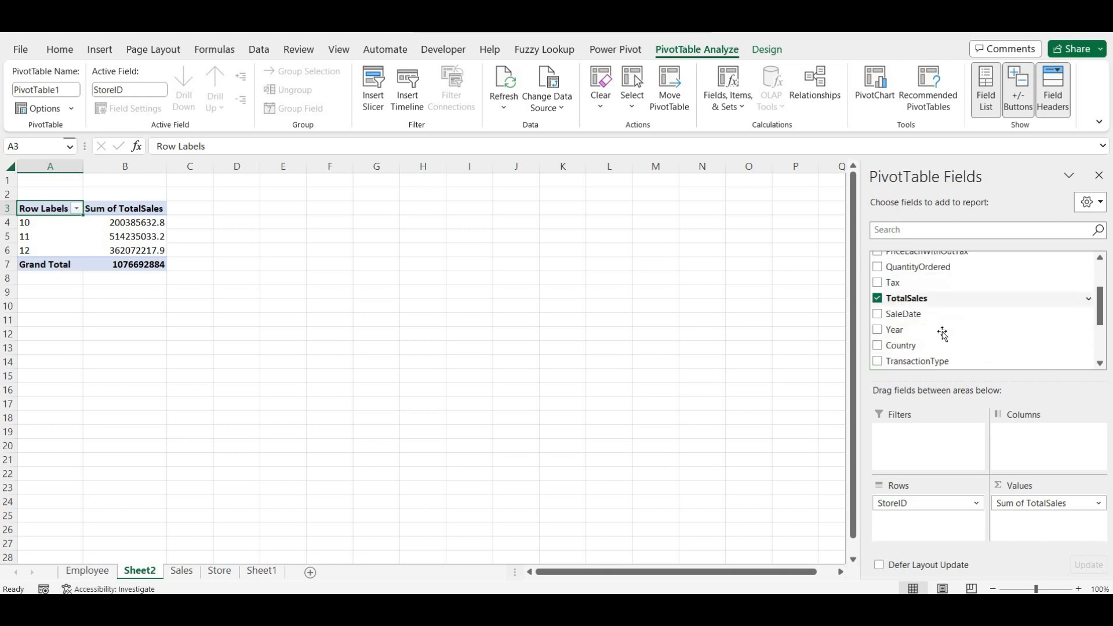
{"action": "scroll", "coordinate": [899, 299], "scroll_direction": "down", "scroll_amount": 3}
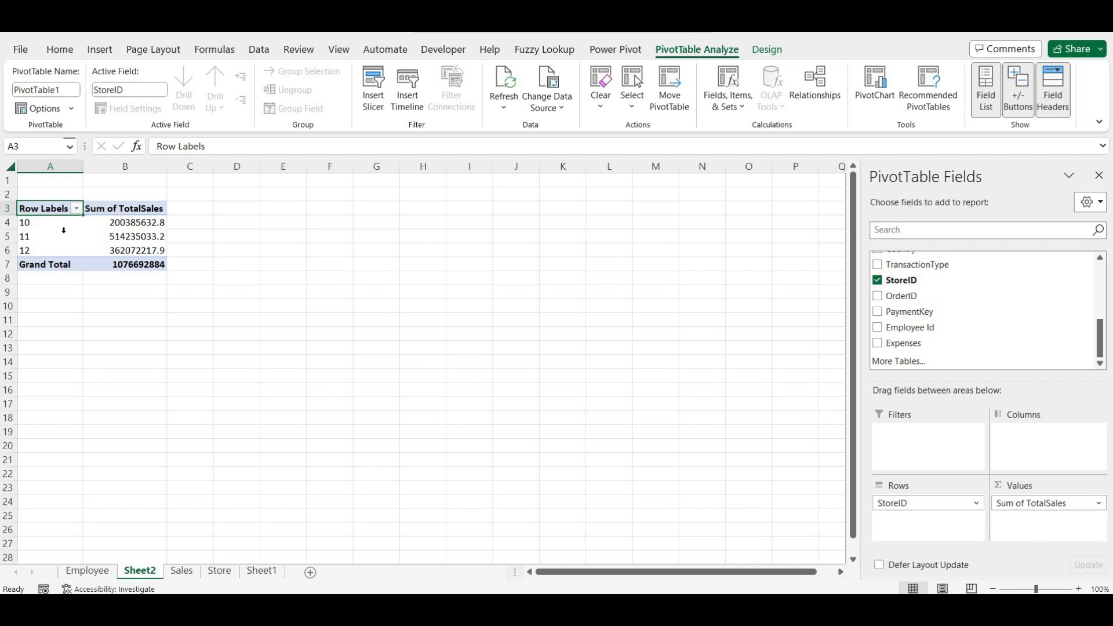
{"action": "left_click", "coordinate": [885, 363]}
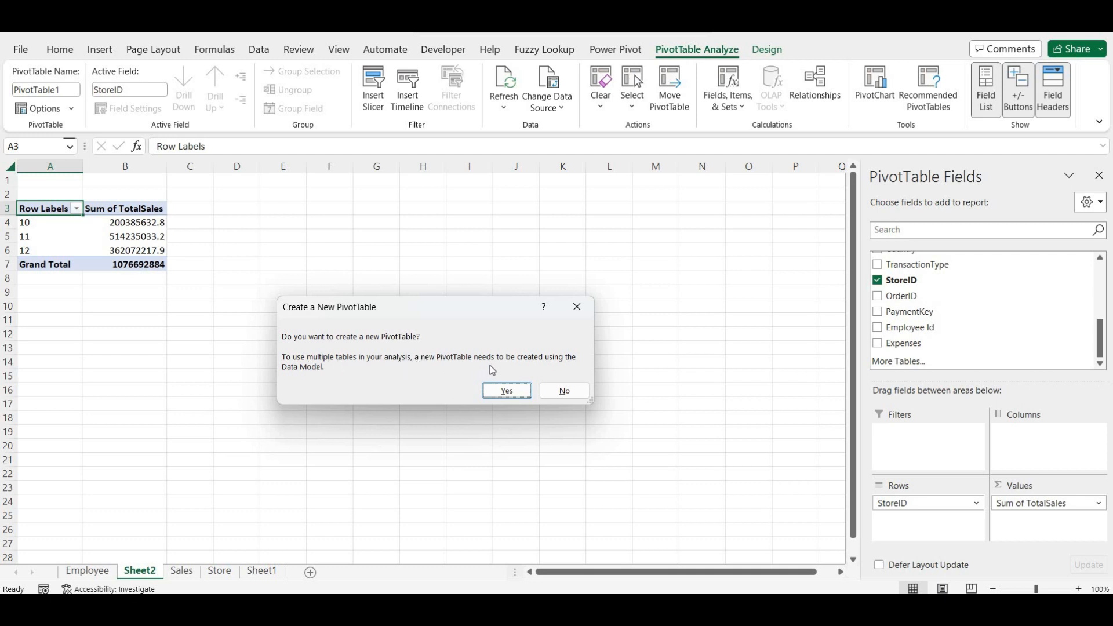
{"action": "left_click", "coordinate": [508, 392]}
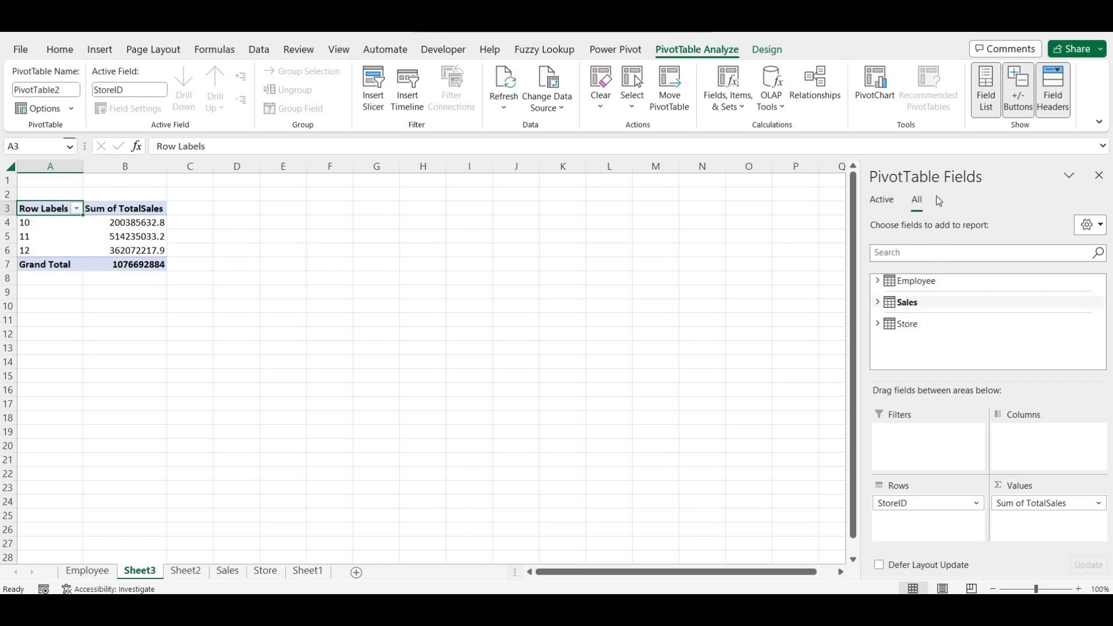
Compare the active tables with all available tables in the new PivotTable's field list, collapsing the Sales fields
{"action": "left_click", "coordinate": [912, 197]}
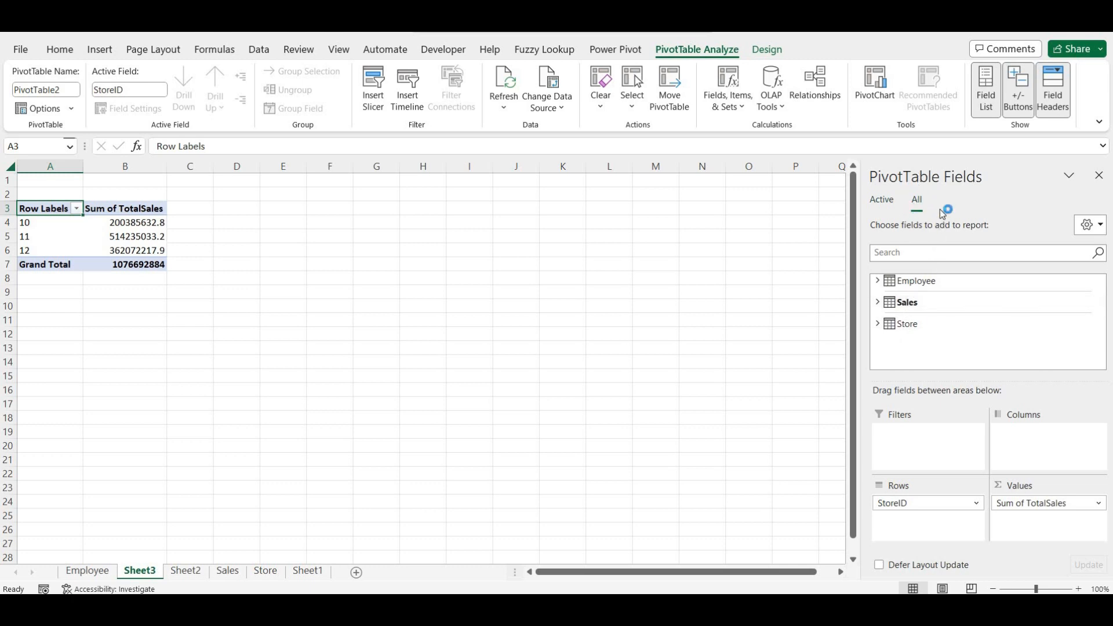
{"action": "left_click", "coordinate": [881, 205]}
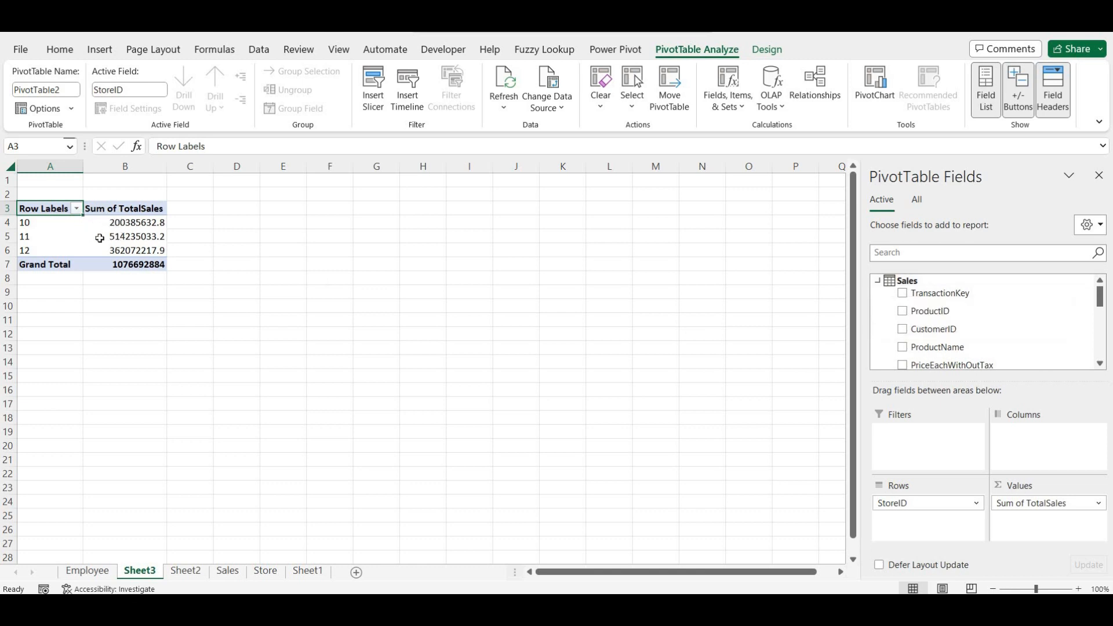
{"action": "left_click", "coordinate": [880, 282]}
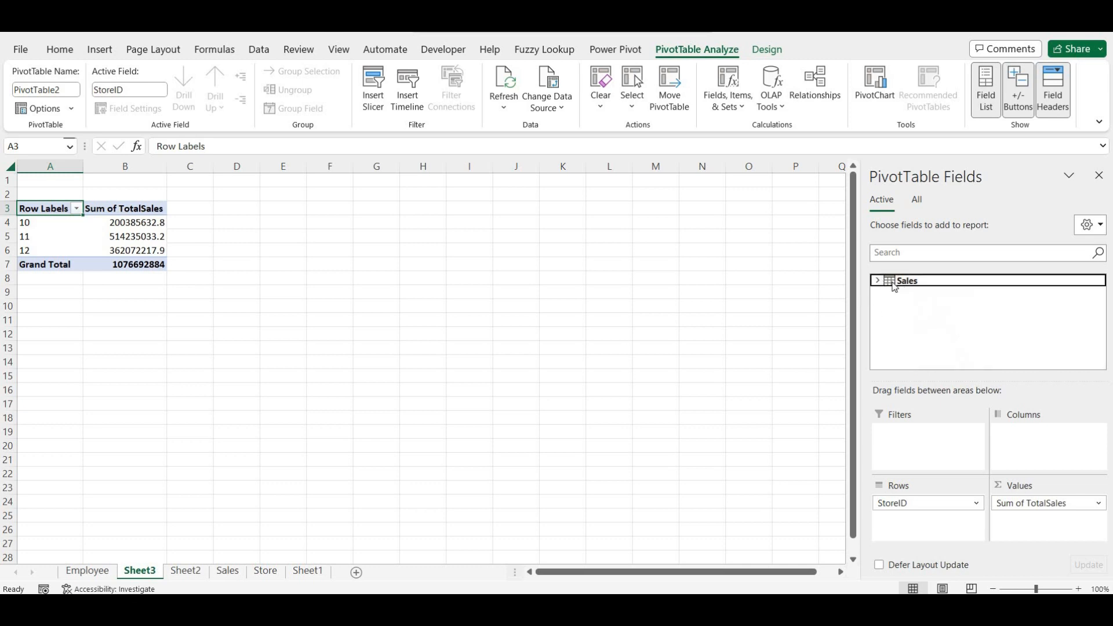
{"action": "left_click", "coordinate": [916, 200]}
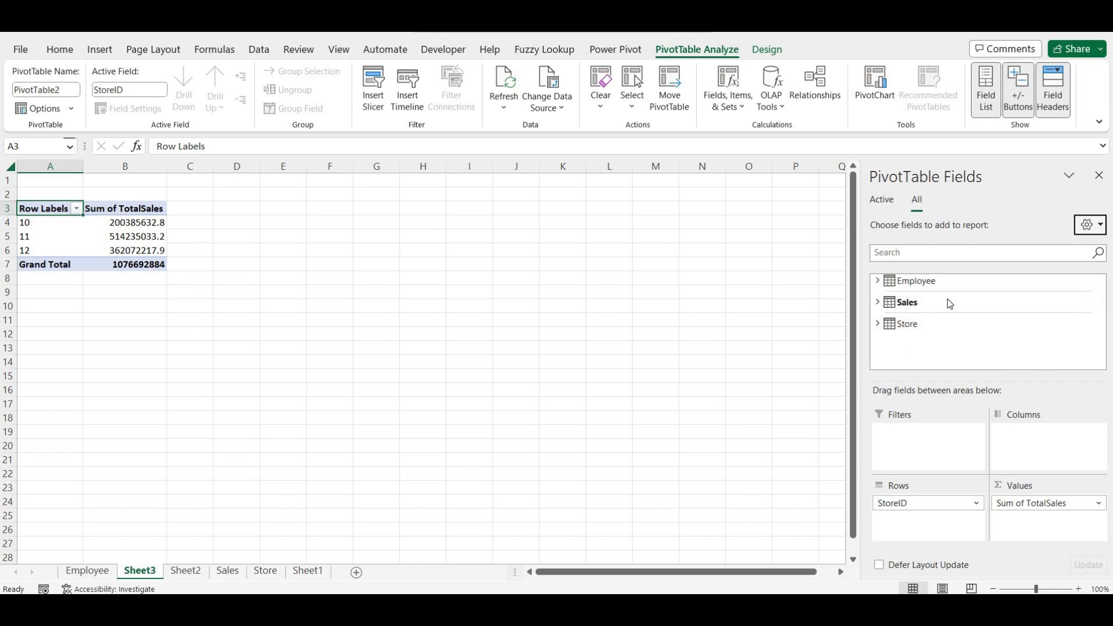
Delete the empty Sheet1 worksheet and return to the Data Model PivotTable on Sheet3
{"action": "left_click", "coordinate": [311, 573]}
{"action": "right_click", "coordinate": [313, 575]}
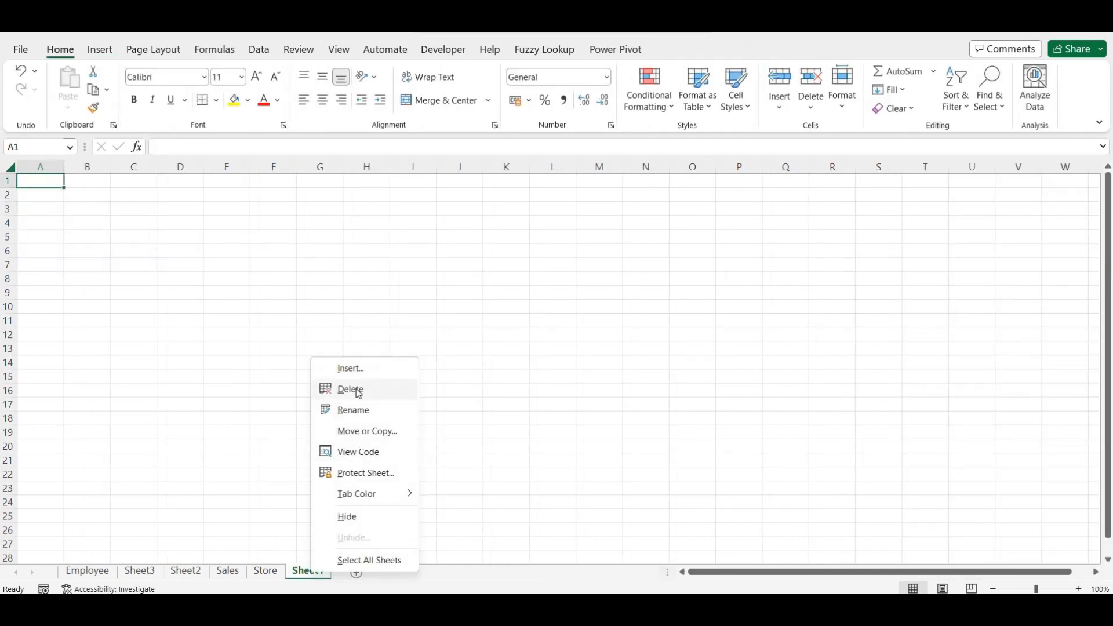
{"action": "left_click", "coordinate": [355, 390]}
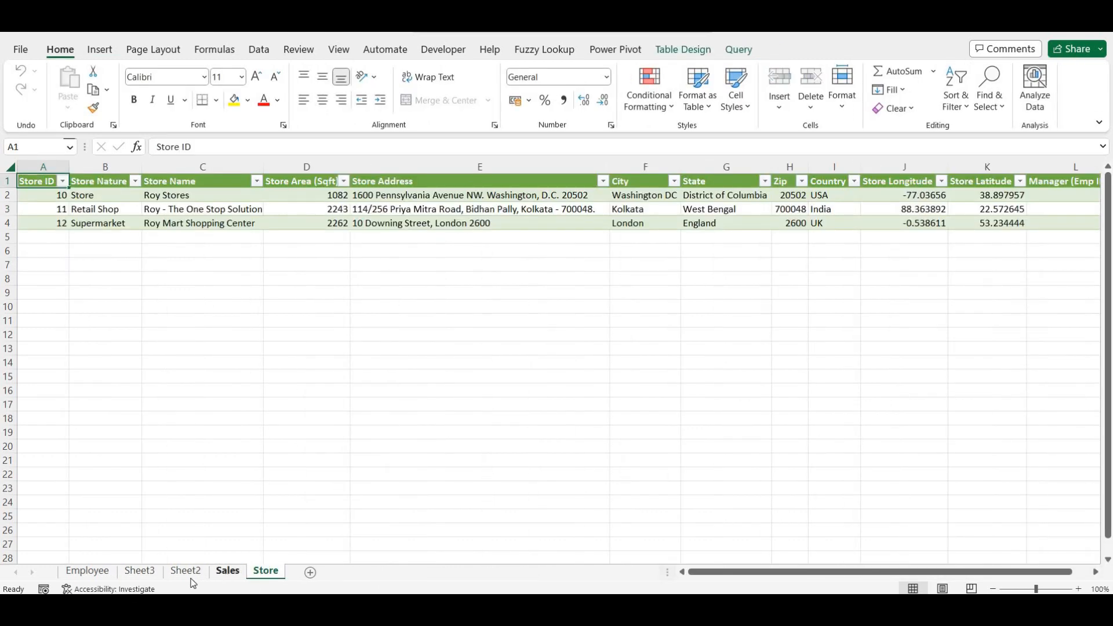
{"action": "left_click", "coordinate": [188, 575]}
{"action": "left_click", "coordinate": [142, 573]}
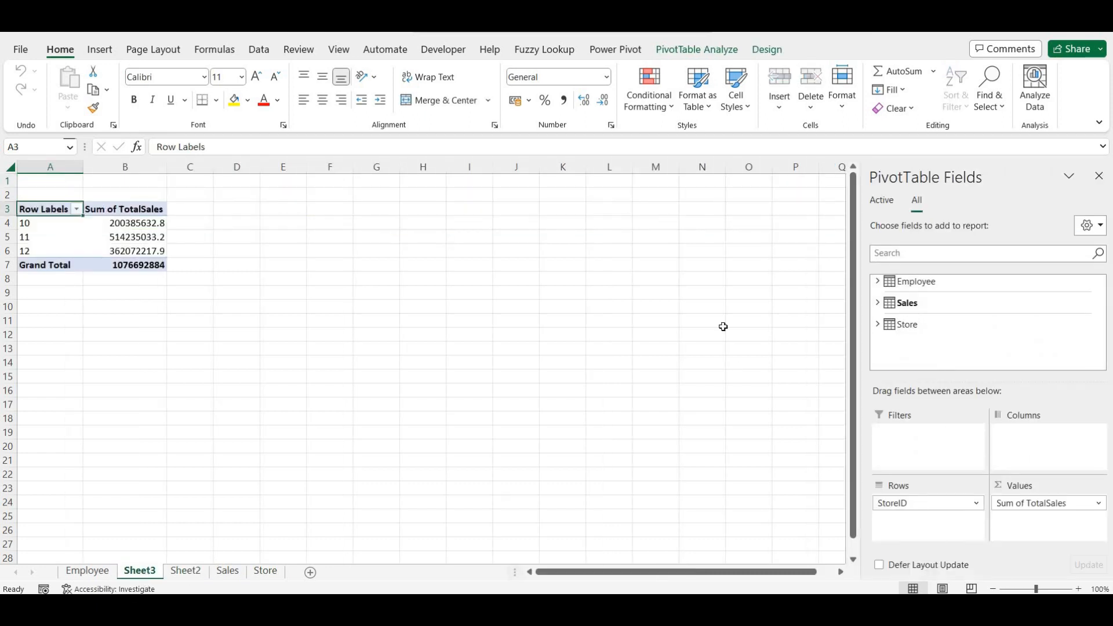
Compare the PivotTables on Sheet2 and Sheet3, examining which tables and fields each field list offers
{"action": "left_click", "coordinate": [184, 573]}
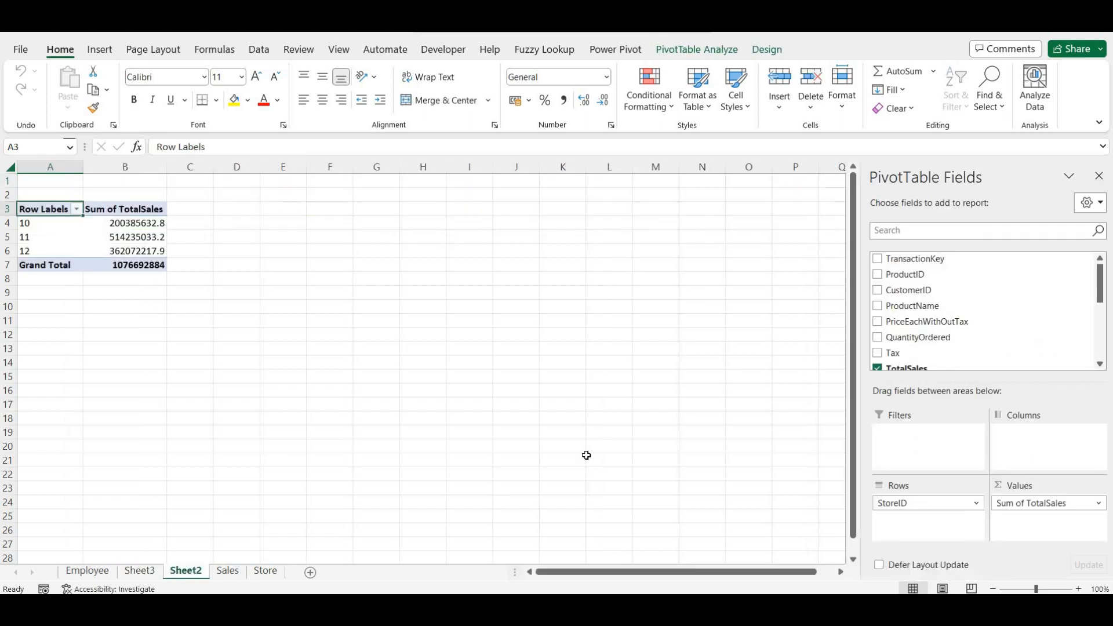
{"action": "left_click", "coordinate": [140, 572]}
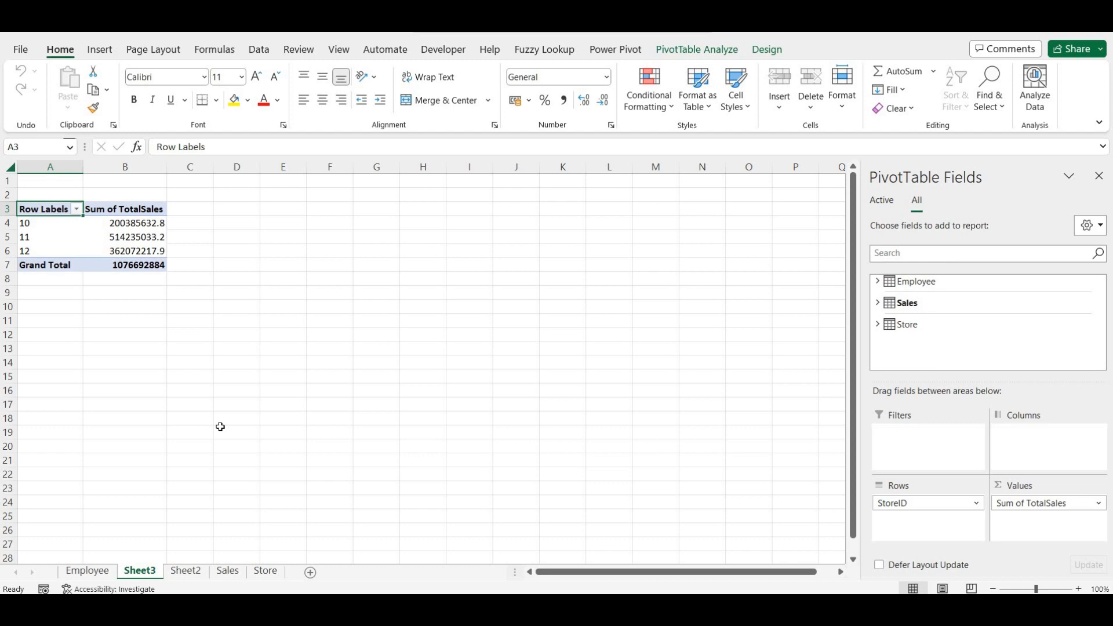
{"action": "left_click", "coordinate": [185, 572]}
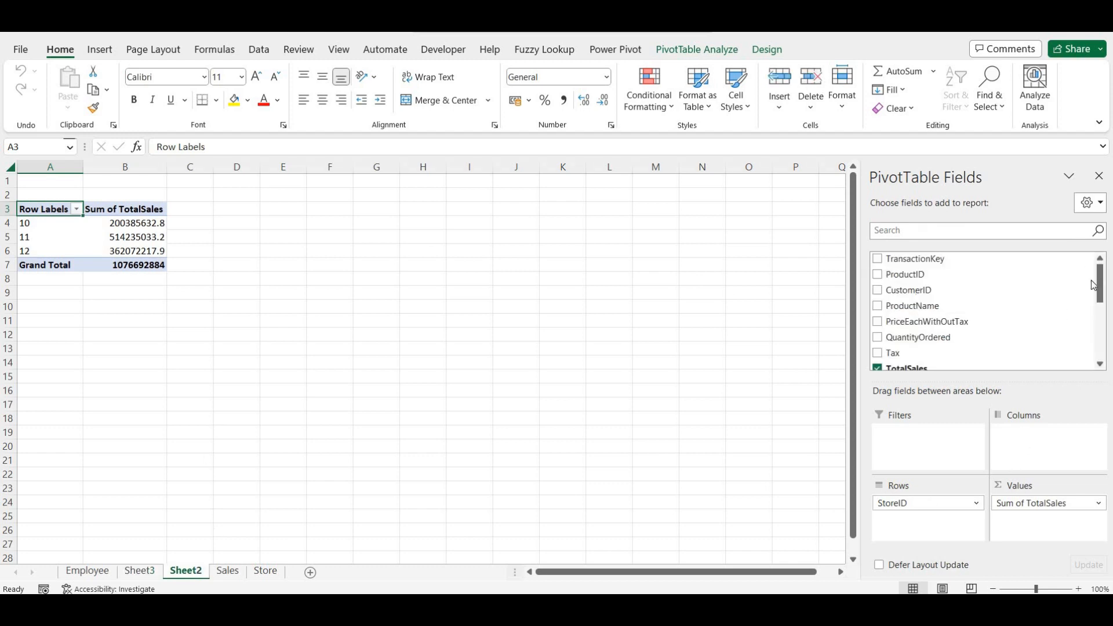
{"action": "scroll", "coordinate": [1094, 285], "scroll_direction": "down", "scroll_amount": 5}
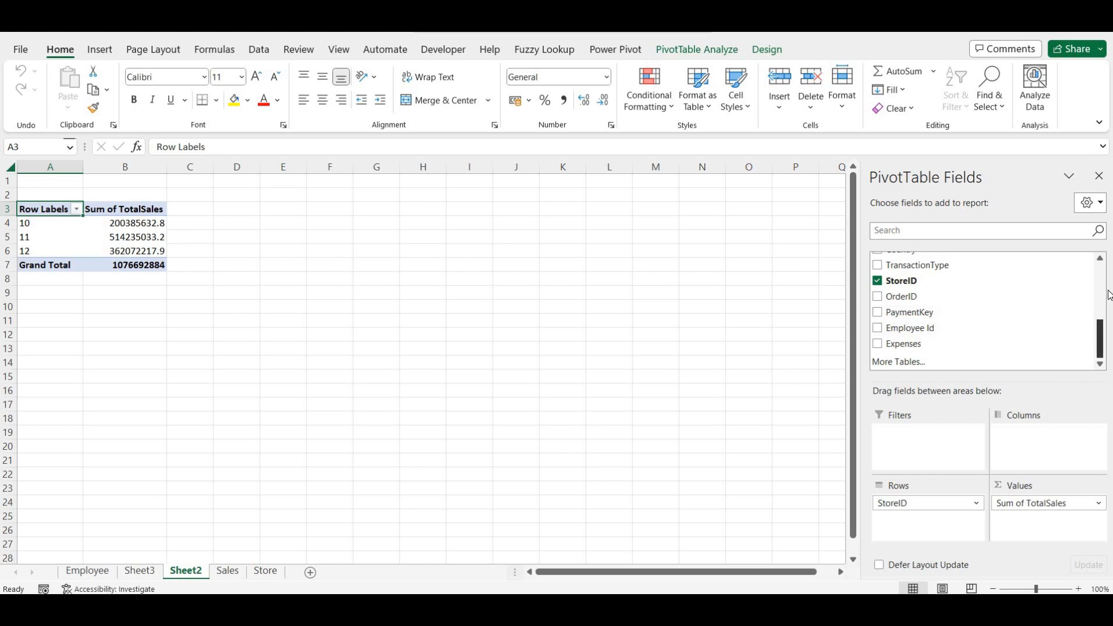
{"action": "scroll", "coordinate": [1108, 295], "scroll_direction": "up", "scroll_amount": 4}
{"action": "scroll", "coordinate": [1107, 316], "scroll_direction": "down", "scroll_amount": 2}
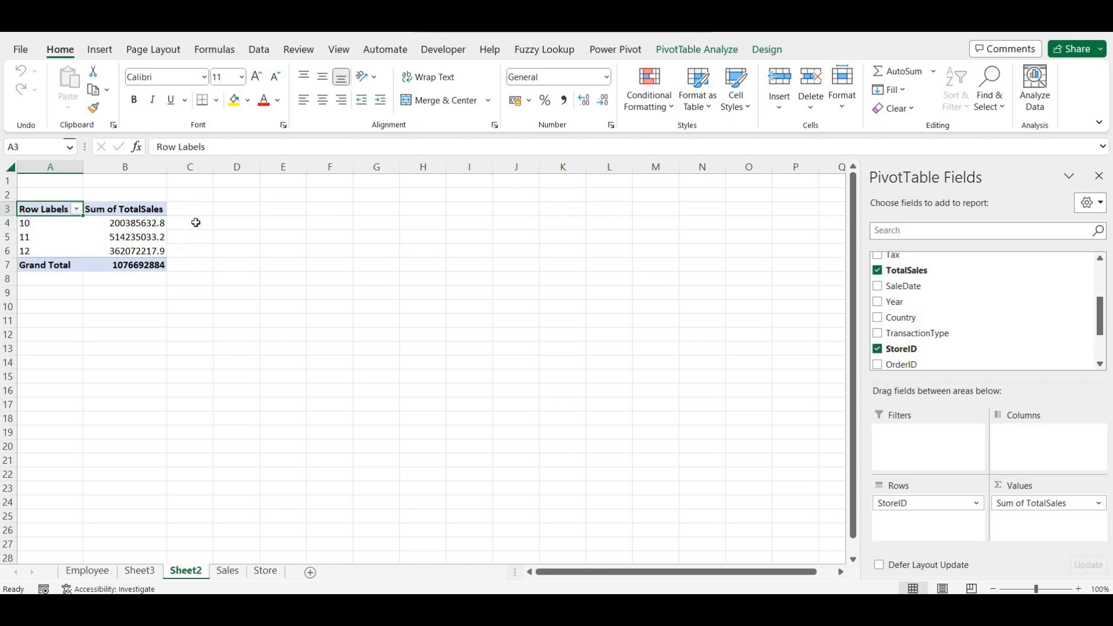
Start a VLOOKUP formula in Sheet2 cell C4 with A4 as lookup value and columns A:C of the Store sheet as table array
{"action": "left_click", "coordinate": [196, 223]}
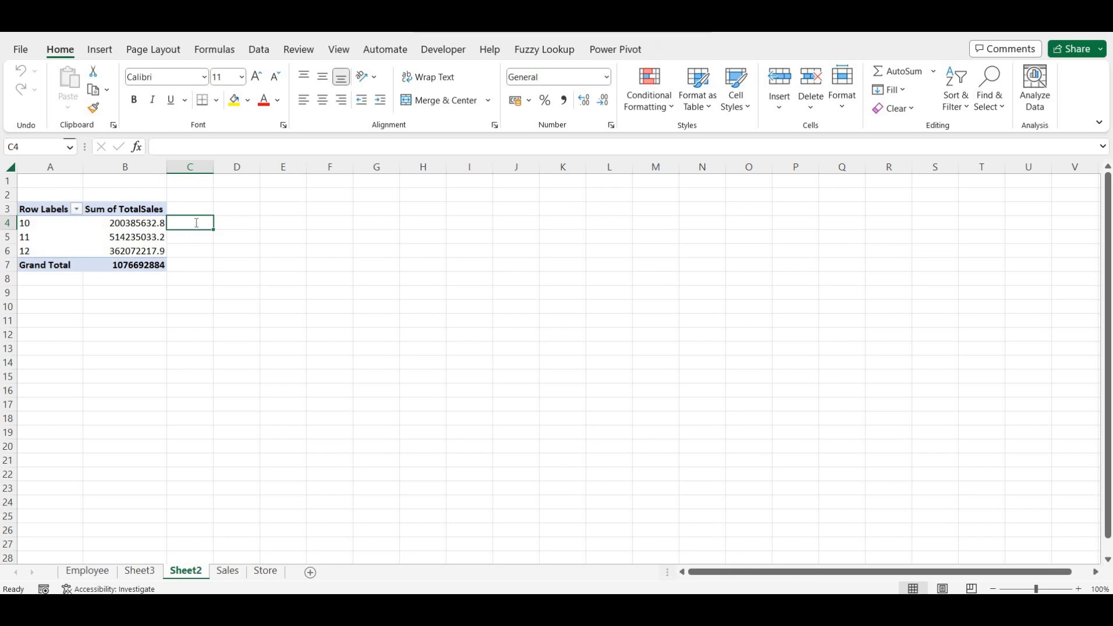
{"action": "type", "text": "=vlo"}
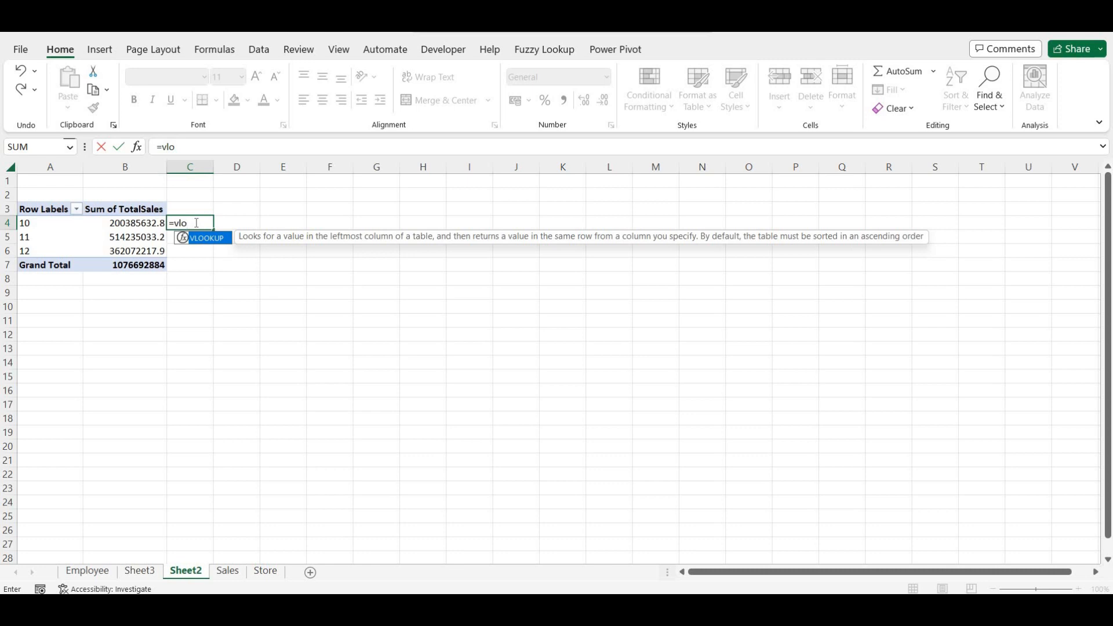
{"action": "key", "text": "Tab"}
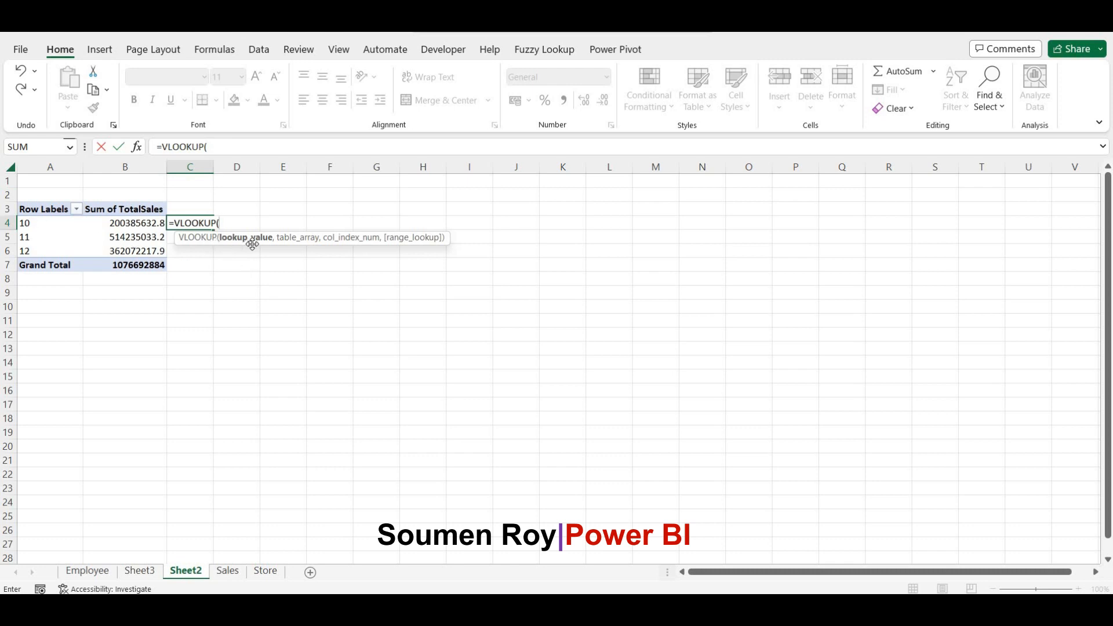
{"action": "left_click", "coordinate": [47, 216]}
{"action": "type", "text": ","}
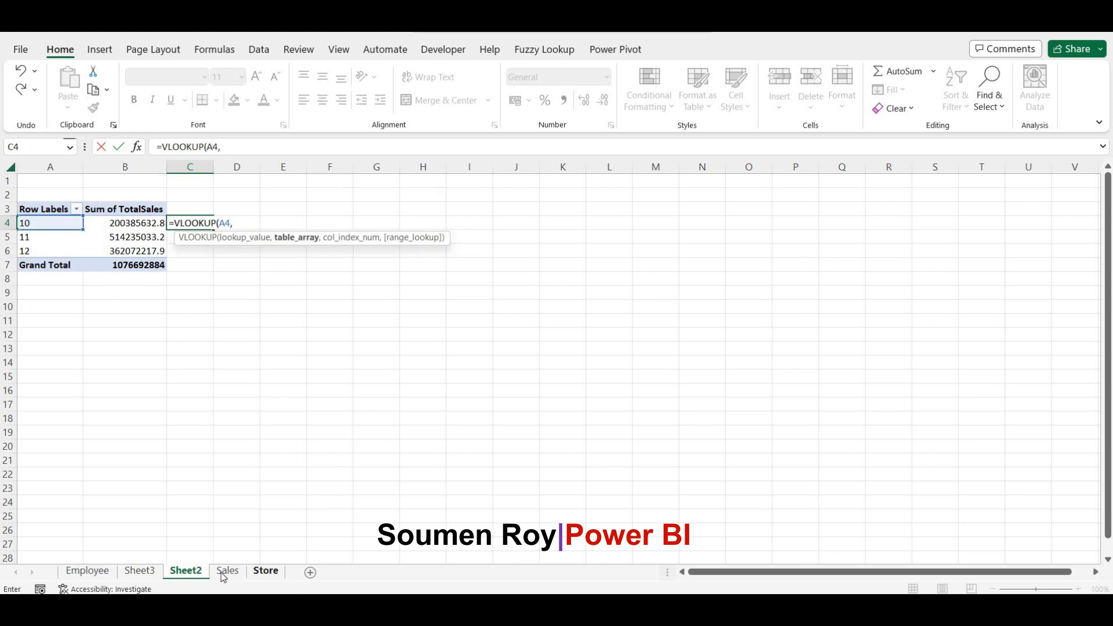
{"action": "left_click", "coordinate": [262, 572]}
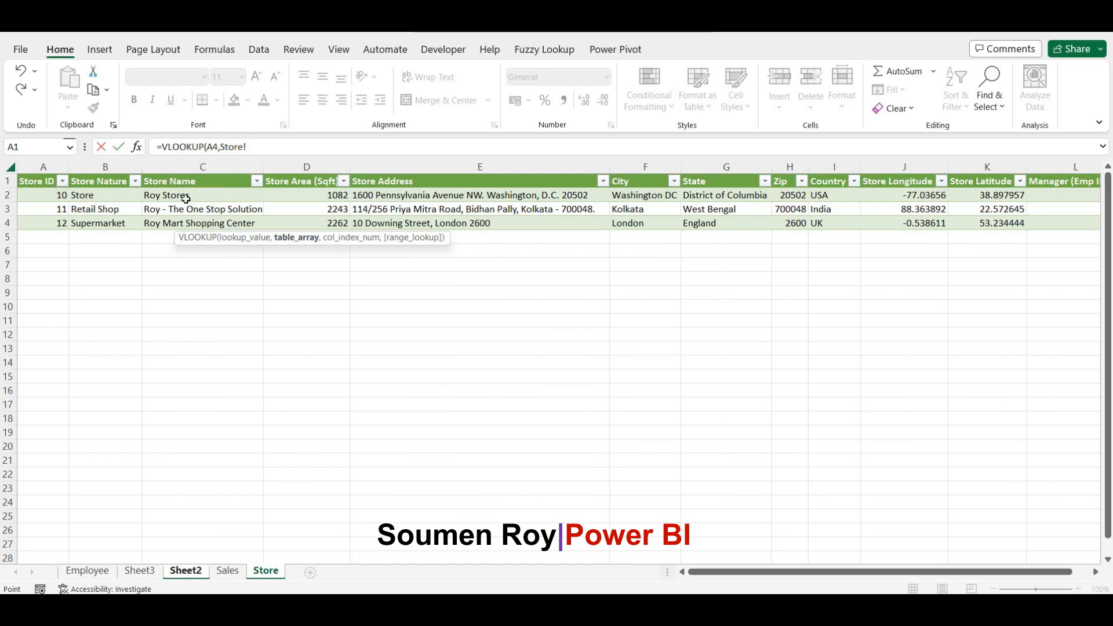
{"action": "left_click", "coordinate": [38, 163]}
{"action": "left_click_drag", "start_coordinate": [200, 164], "coordinate": [202, 165]}
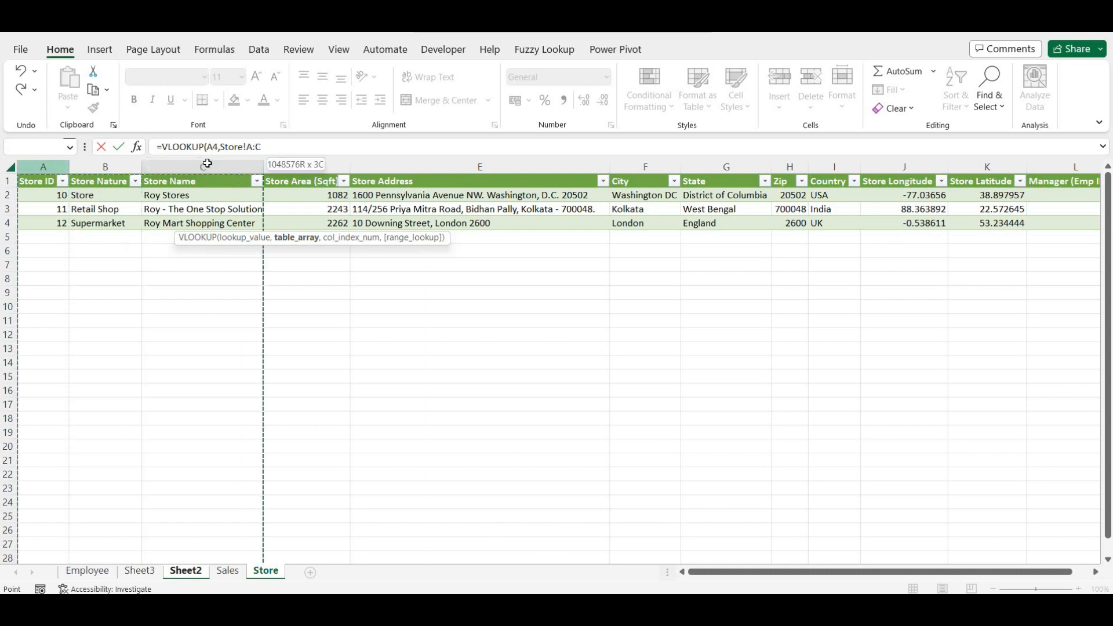
Complete the VLOOKUP with column index 3 and match type 0, giving =VLOOKUP(A4,Store!A:C,3,0)
{"action": "left_click", "coordinate": [288, 144]}
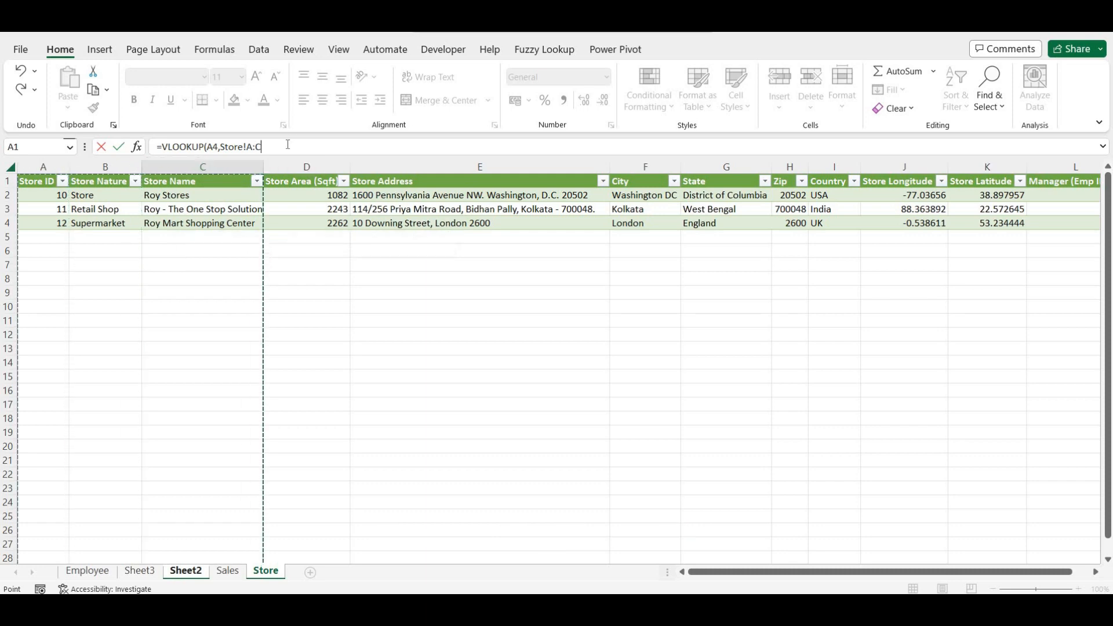
{"action": "type", "text": ","}
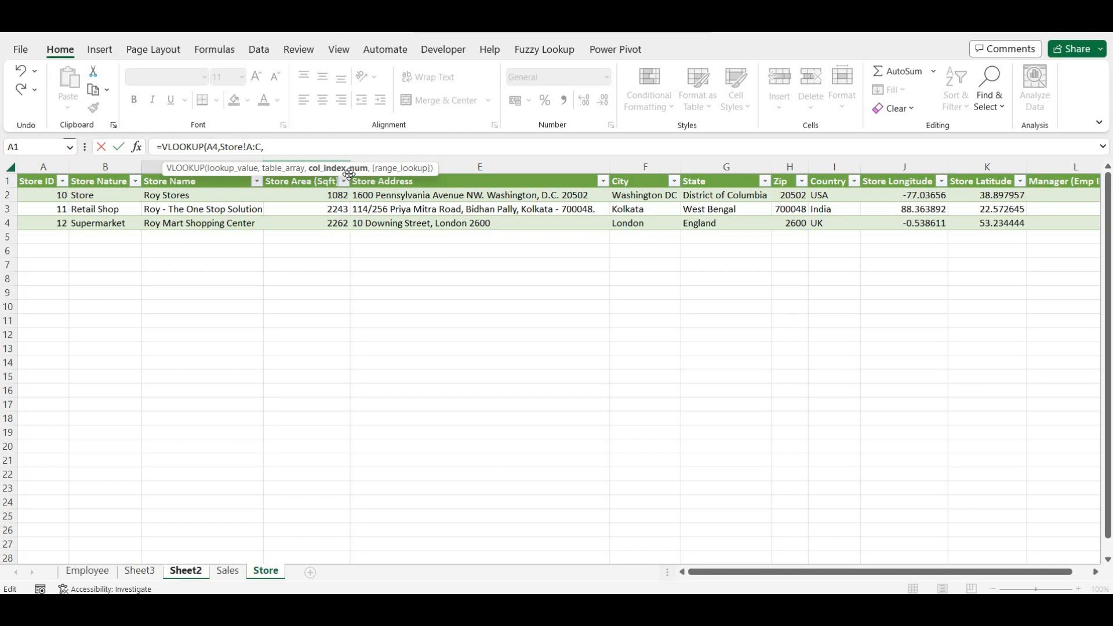
{"action": "left_click_drag", "start_coordinate": [348, 174], "coordinate": [470, 169]}
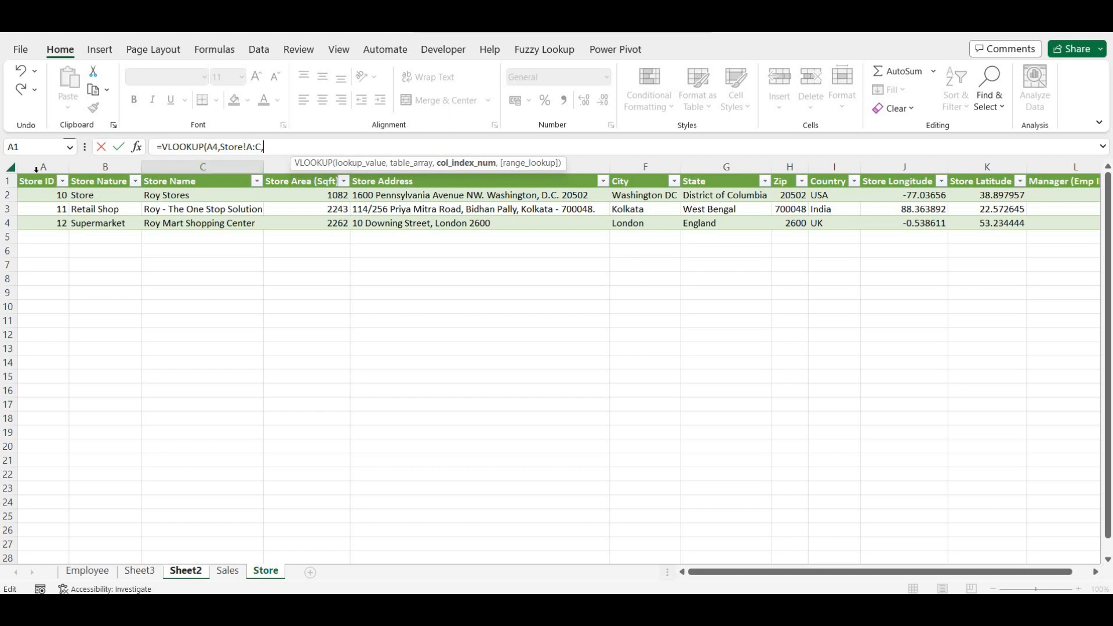
{"action": "key", "text": "BackSpace"}
{"action": "type", "text": ",3,0"}
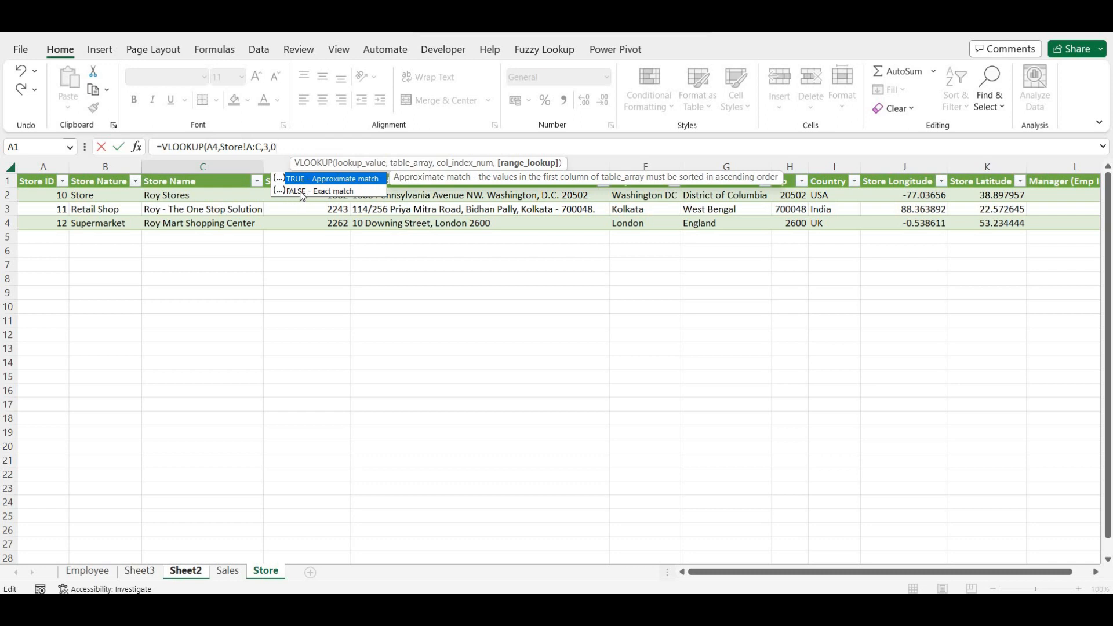
{"action": "type", "text": ")"}
{"action": "key", "text": "Return"}
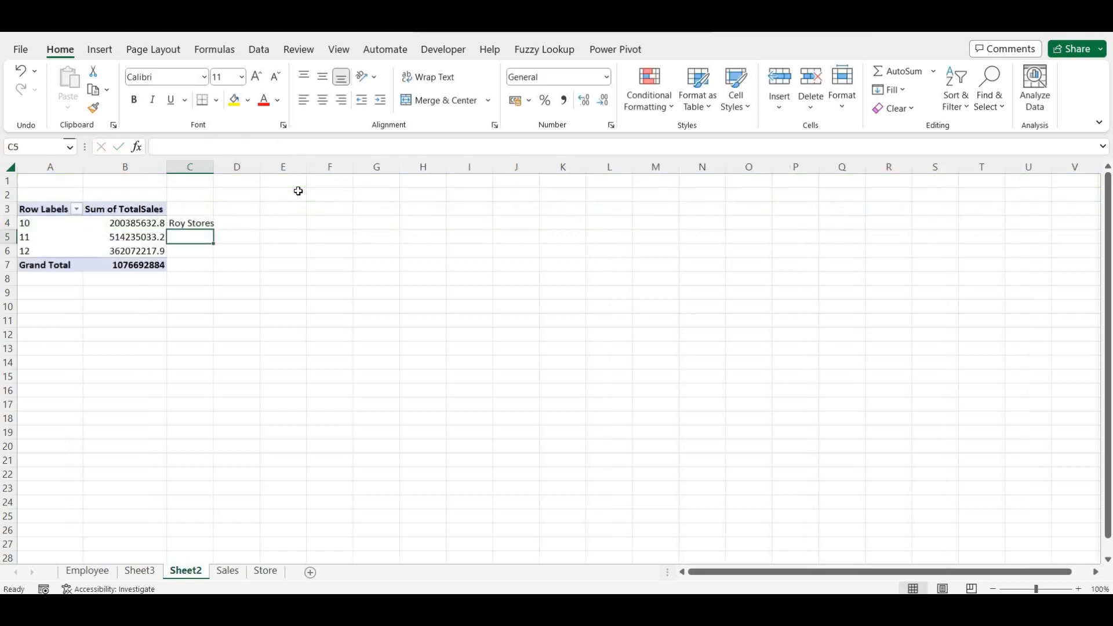
Fill the VLOOKUP formula from C4 down to C6 and widen column C to fit the store names
{"action": "left_click", "coordinate": [211, 224]}
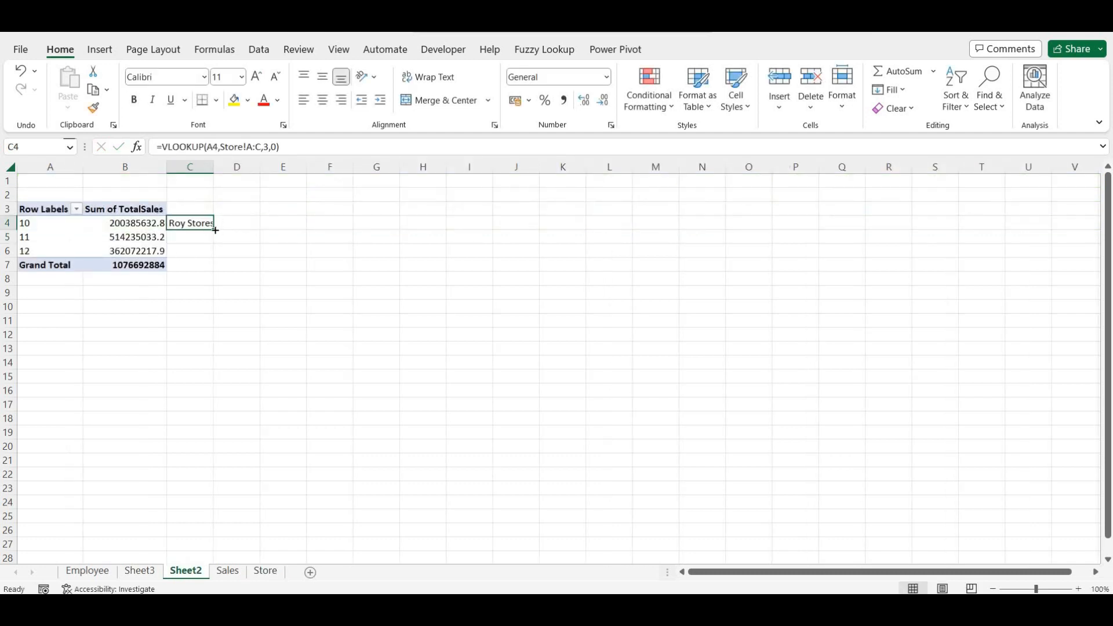
{"action": "left_click_drag", "start_coordinate": [214, 251], "coordinate": [217, 261]}
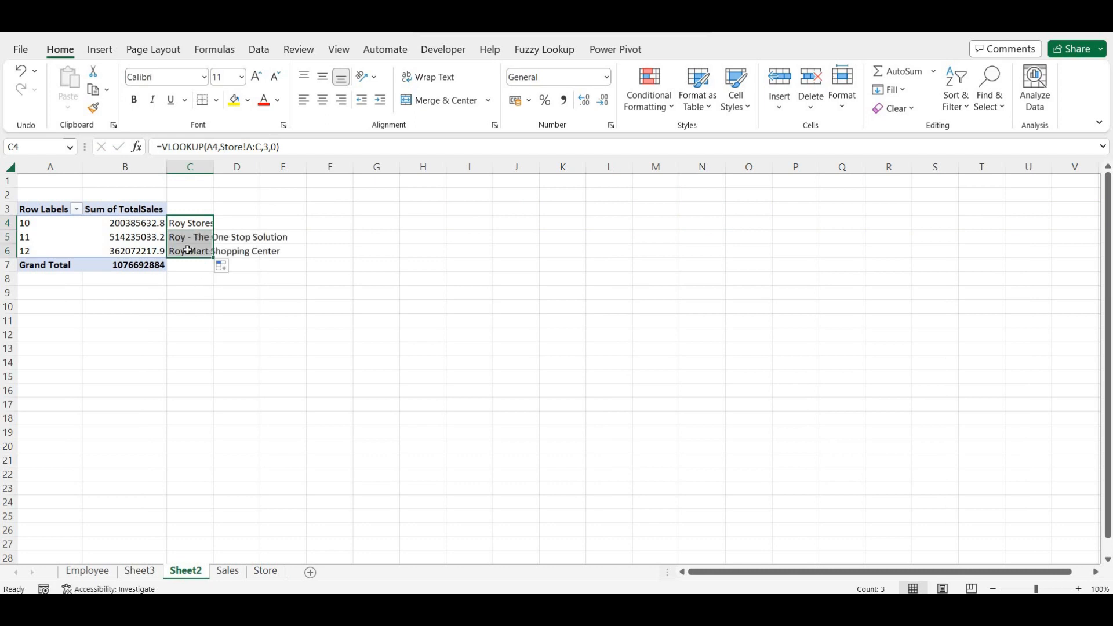
{"action": "left_click_drag", "start_coordinate": [214, 165], "coordinate": [293, 165]}
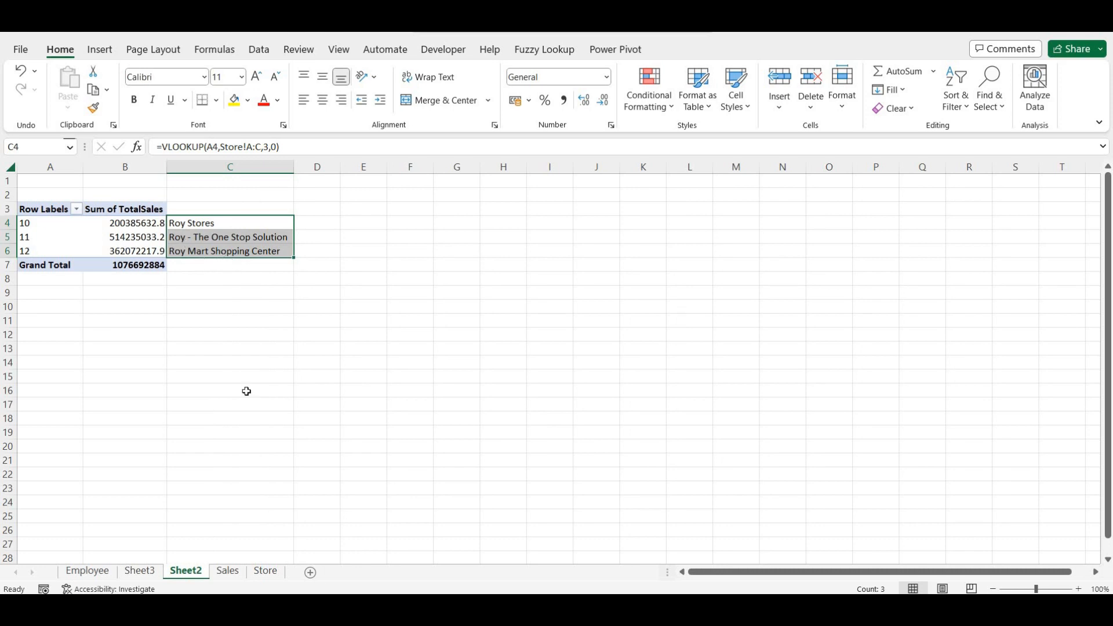
Look over the Store and Sales sheets, then return to the PivotTable on Sheet2
{"action": "left_click", "coordinate": [266, 571]}
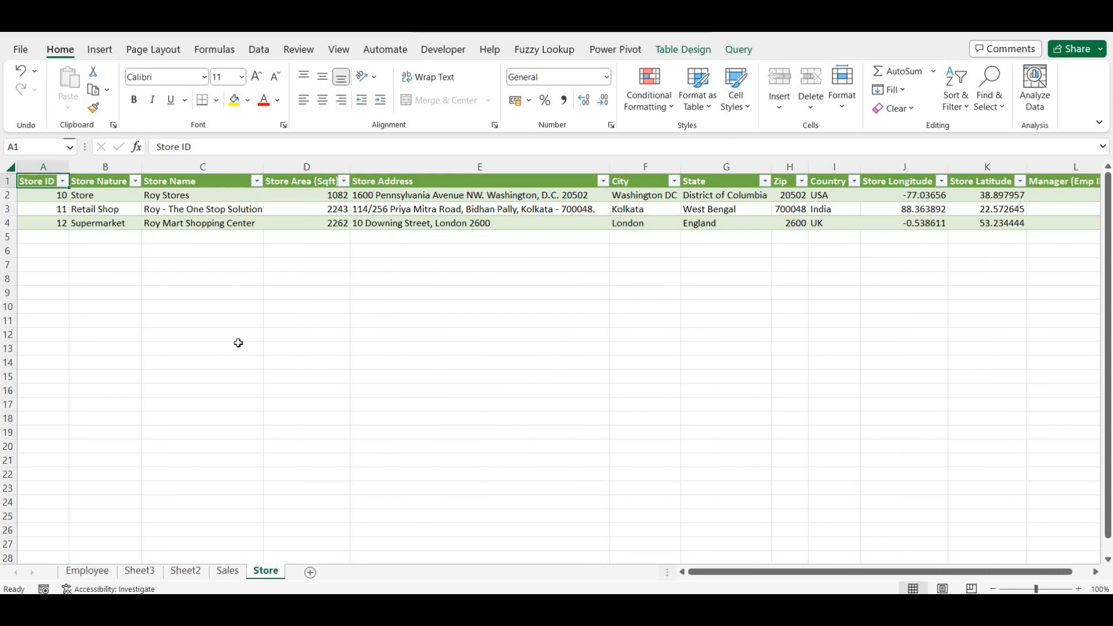
{"action": "left_click", "coordinate": [227, 571]}
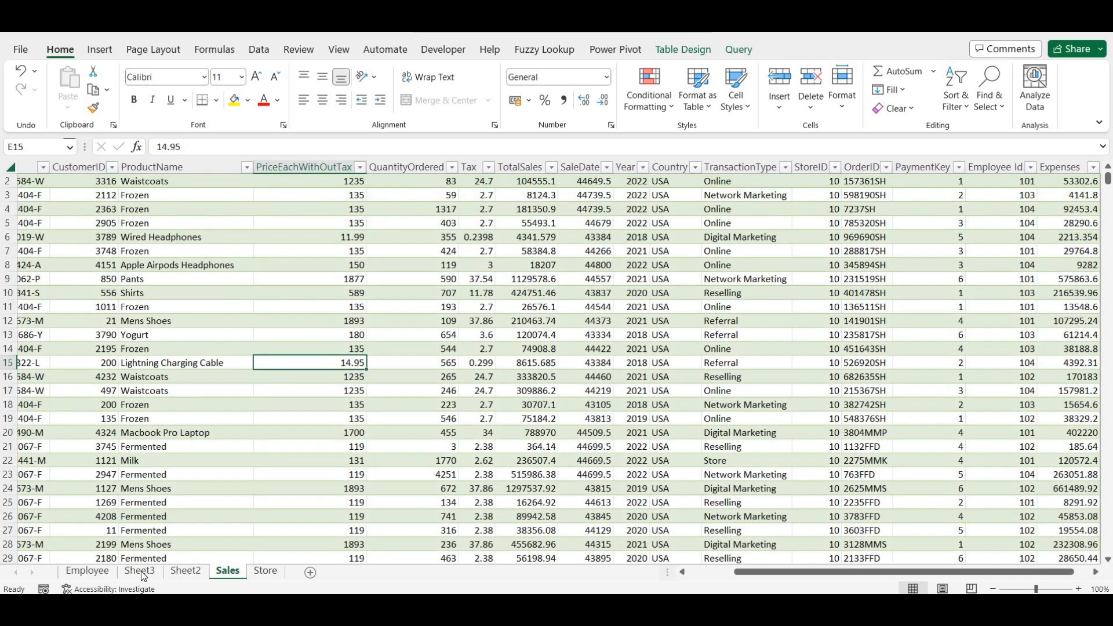
{"action": "left_click", "coordinate": [186, 571]}
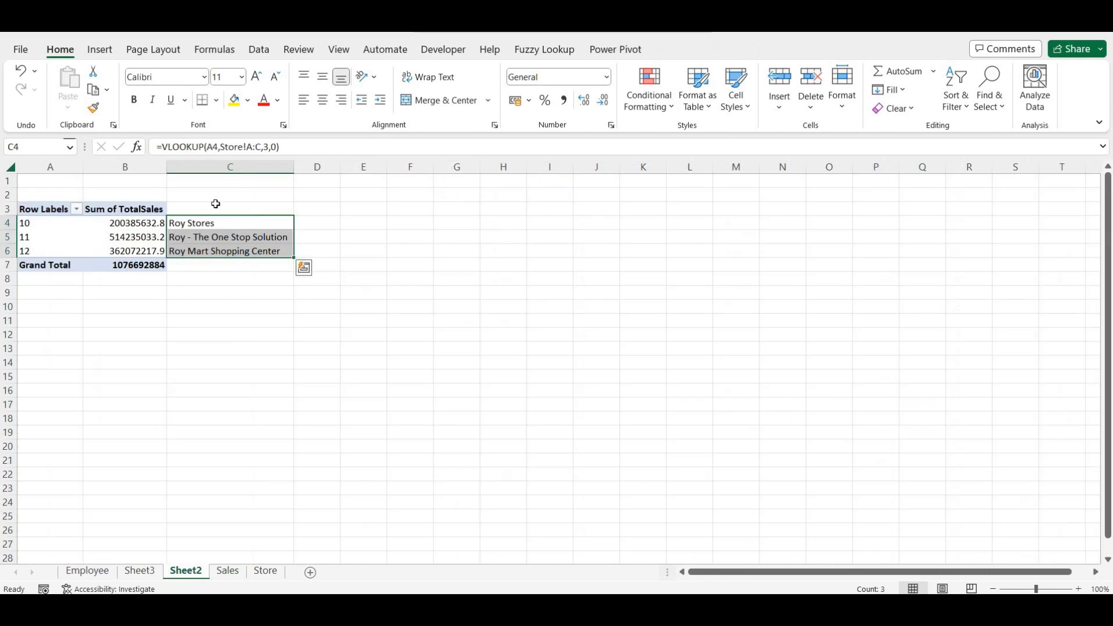
Copy the Sum of TotalSales header with its formatting into C3 and change its text to "Store Name"
{"action": "left_click", "coordinate": [89, 242]}
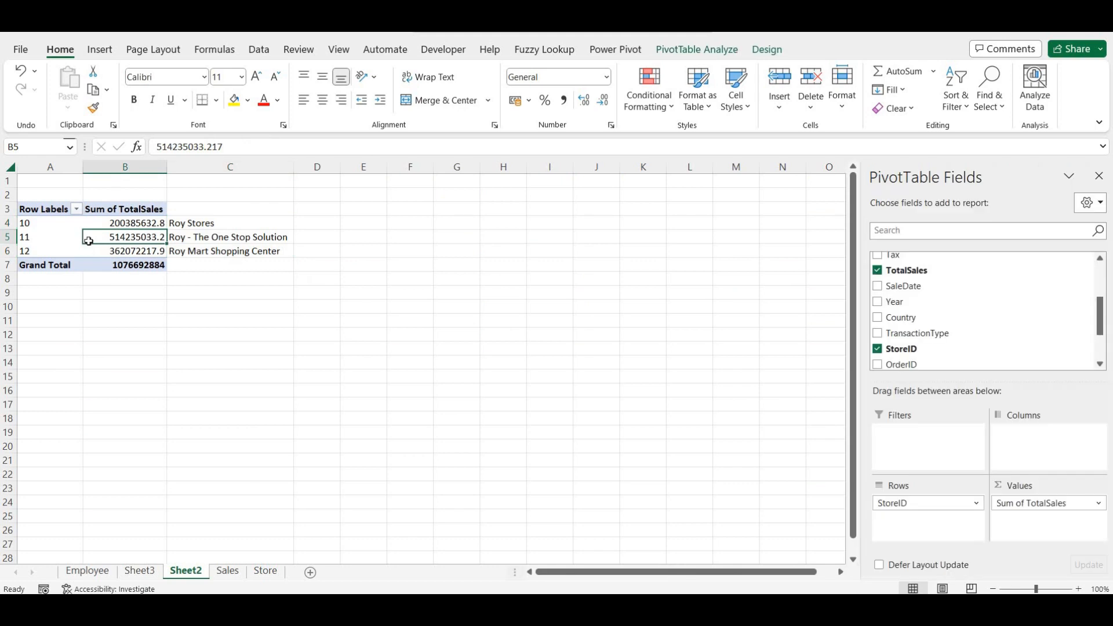
{"action": "key", "text": "Up"}
{"action": "key", "text": "Up"}
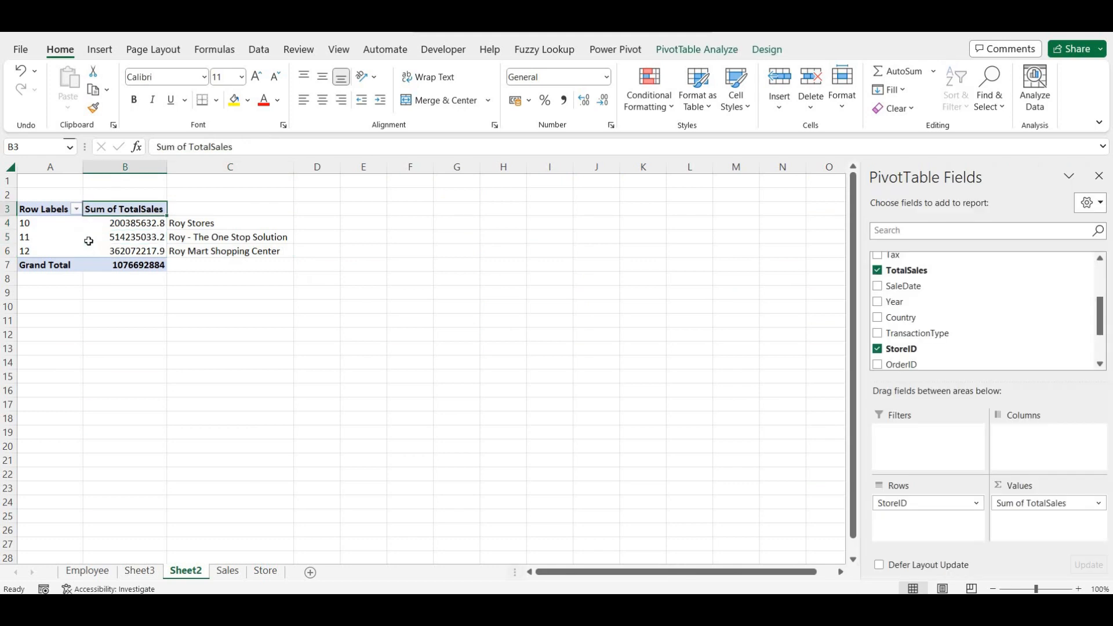
{"action": "key", "text": "ctrl+c"}
{"action": "key", "text": "Right"}
{"action": "key", "text": "ctrl+v"}
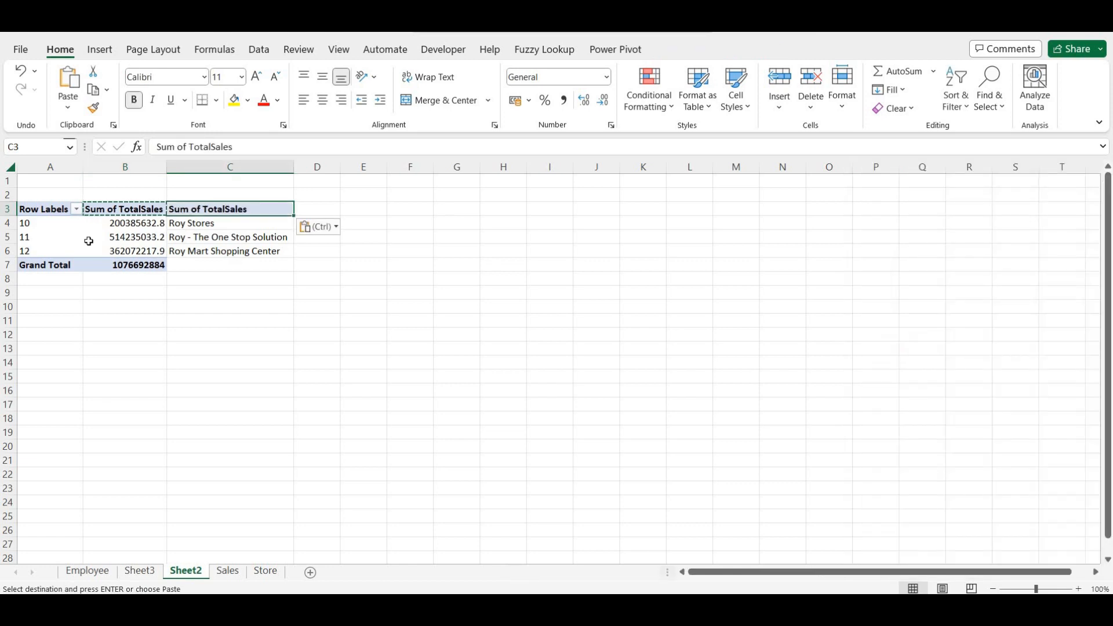
{"action": "type", "text": "Store"}
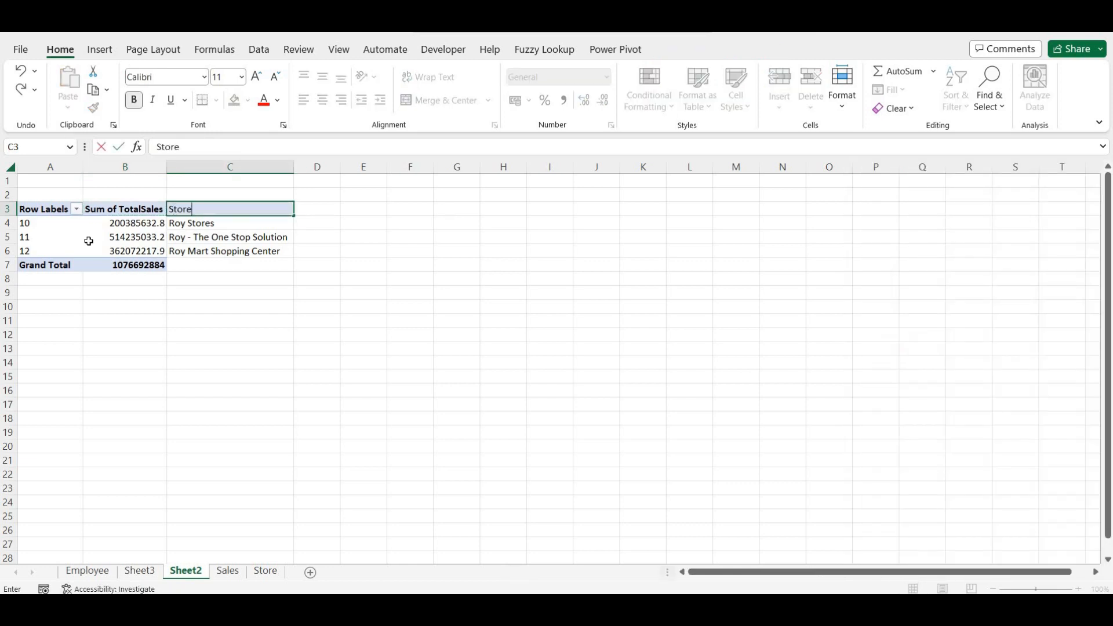
{"action": "type", "text": " Name"}
{"action": "left_click", "coordinate": [226, 277]}
{"action": "left_click", "coordinate": [86, 238]}
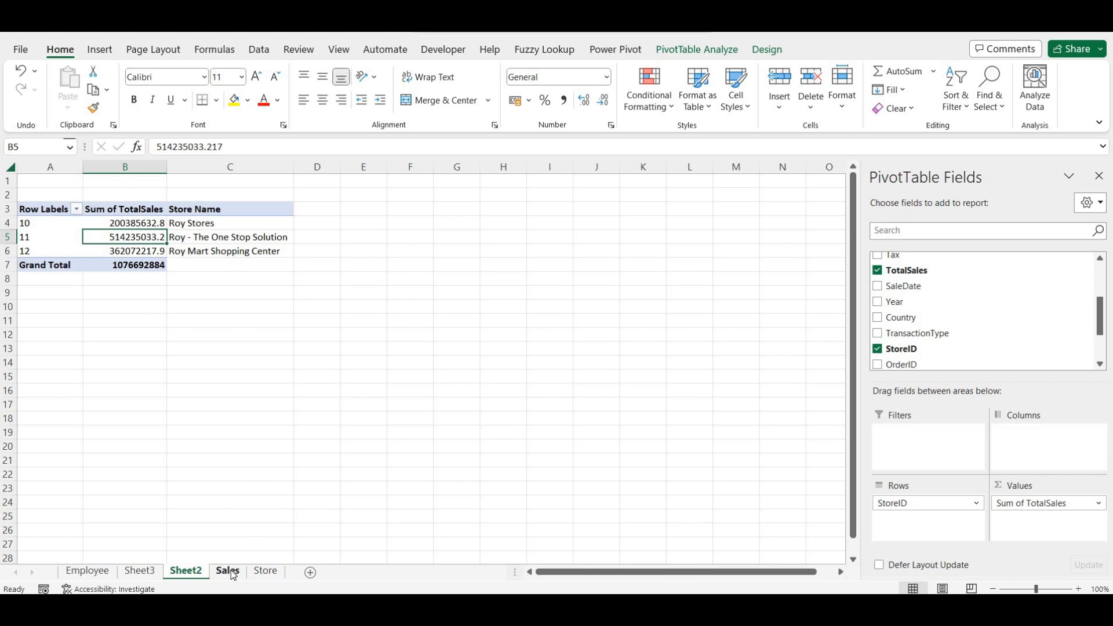
Add a "Store Name" column to the Sales table in column R, after Expenses, and widen it to fit the header
{"action": "left_click", "coordinate": [228, 571]}
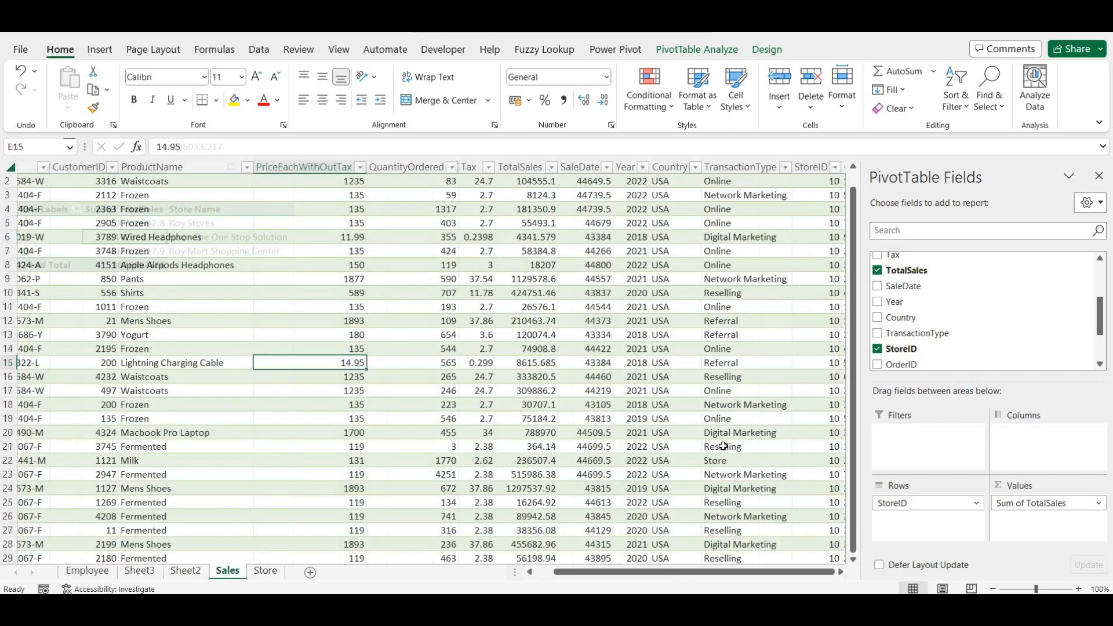
{"action": "left_click_drag", "start_coordinate": [910, 577], "coordinate": [1102, 575]}
{"action": "scroll", "coordinate": [648, 194], "scroll_direction": "right", "scroll_amount": 4}
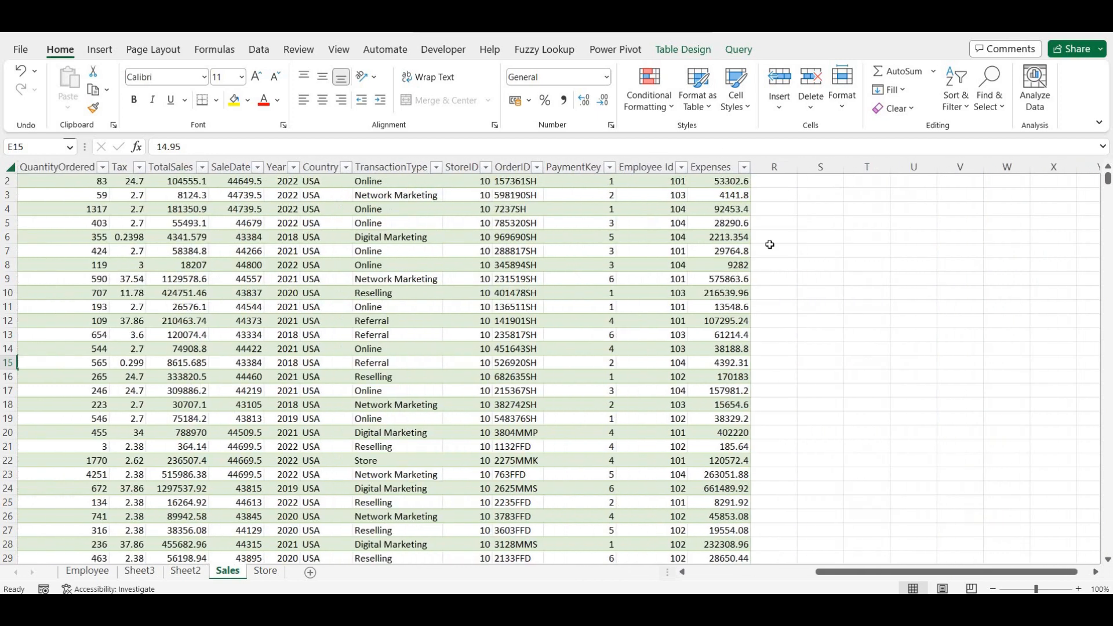
{"action": "scroll", "coordinate": [768, 255], "scroll_direction": "up", "scroll_amount": 1}
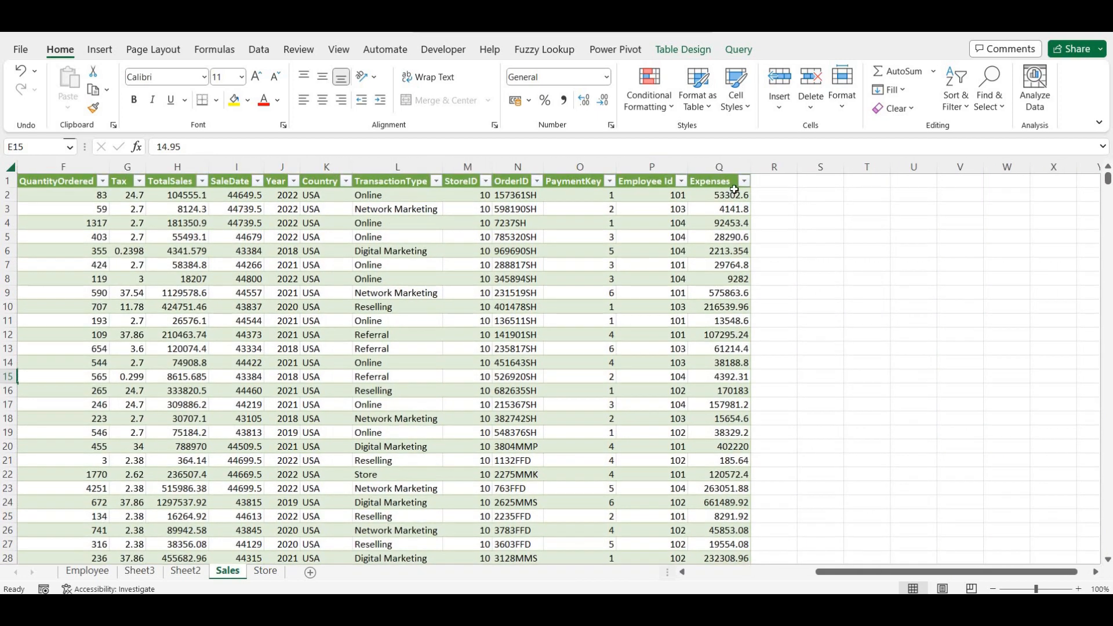
{"action": "left_click", "coordinate": [768, 182]}
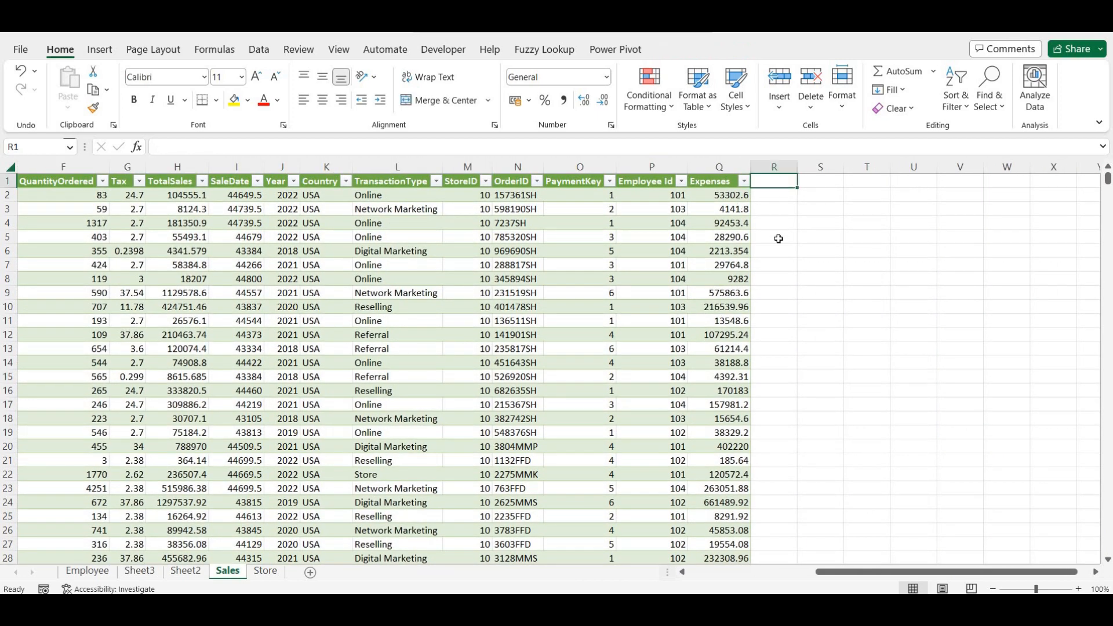
{"action": "type", "text": "Store"}
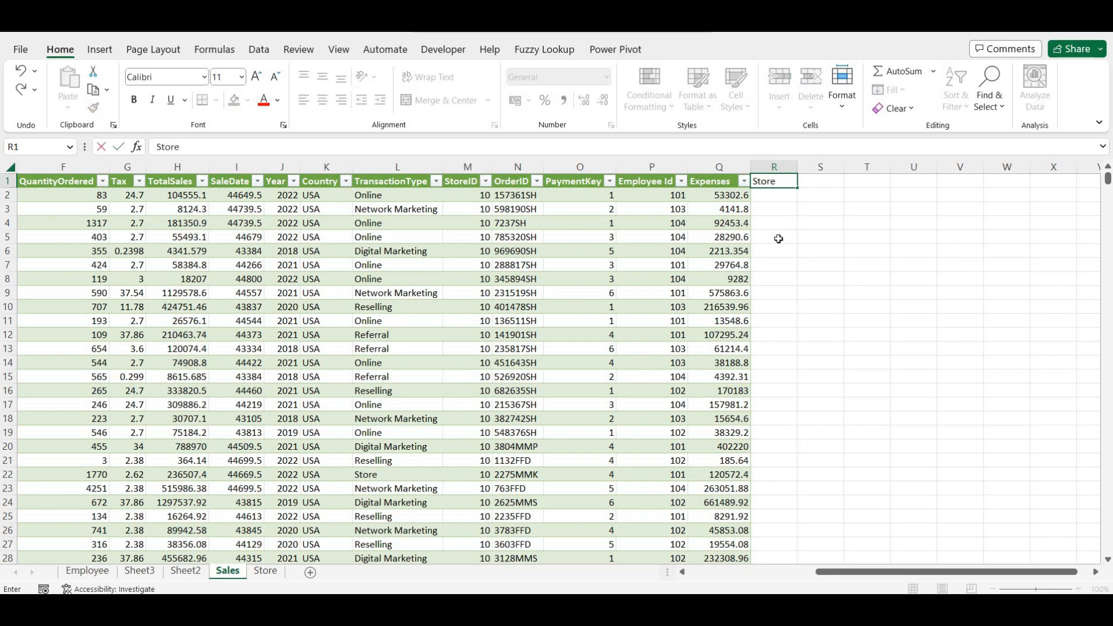
{"action": "type", "text": " Name"}
{"action": "key", "text": "Return"}
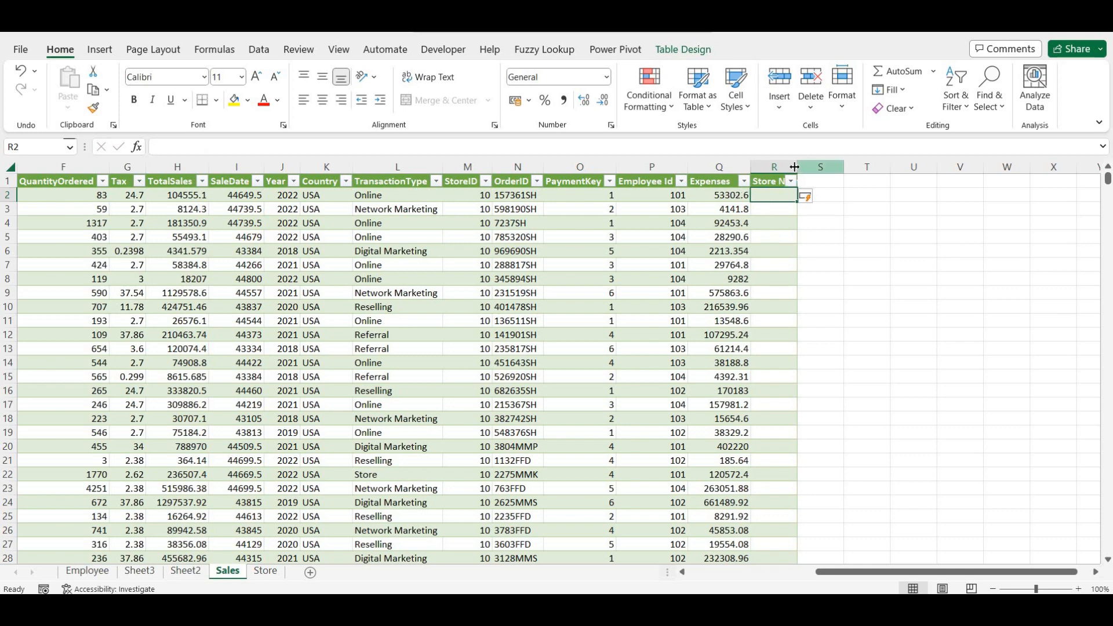
{"action": "left_click_drag", "start_coordinate": [794, 167], "coordinate": [817, 166]}
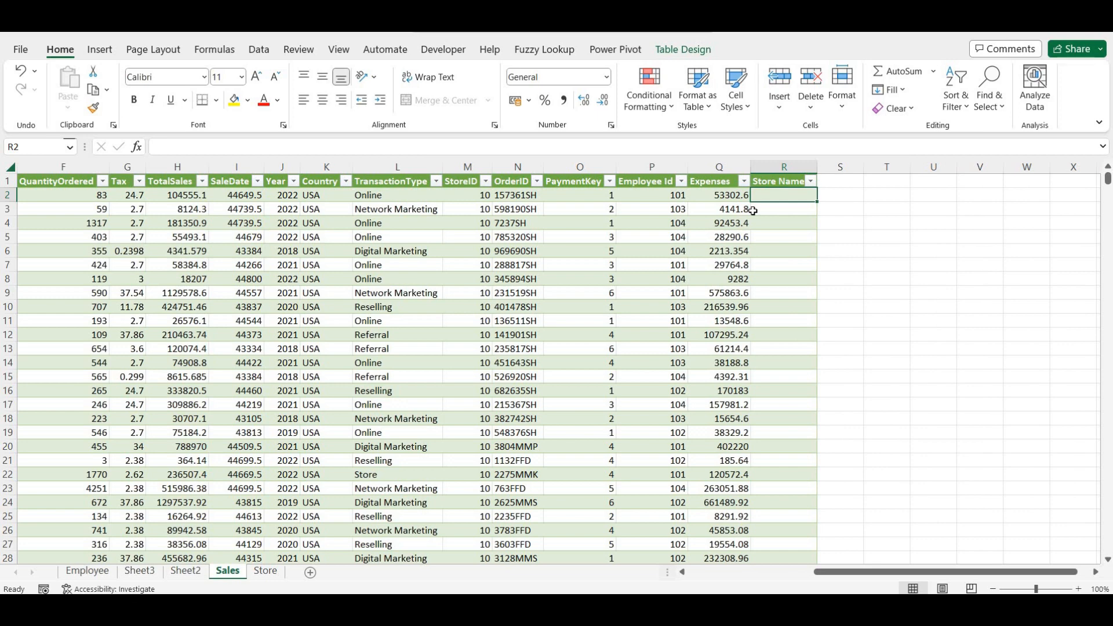
{"action": "type", "text": "=VLOOKUP("}
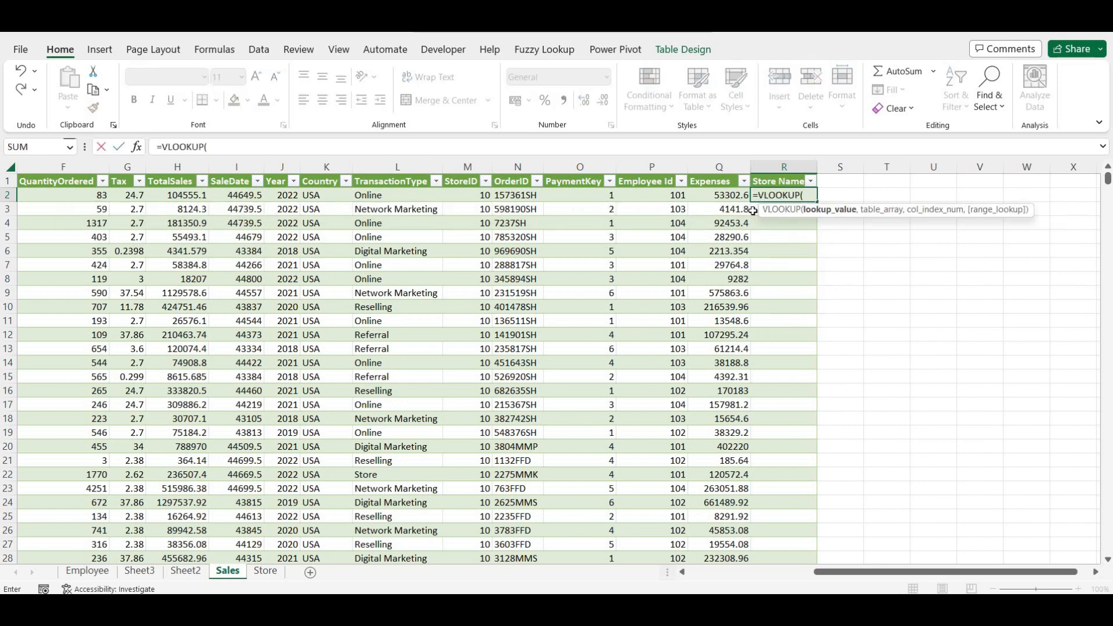
{"action": "left_click", "coordinate": [452, 195]}
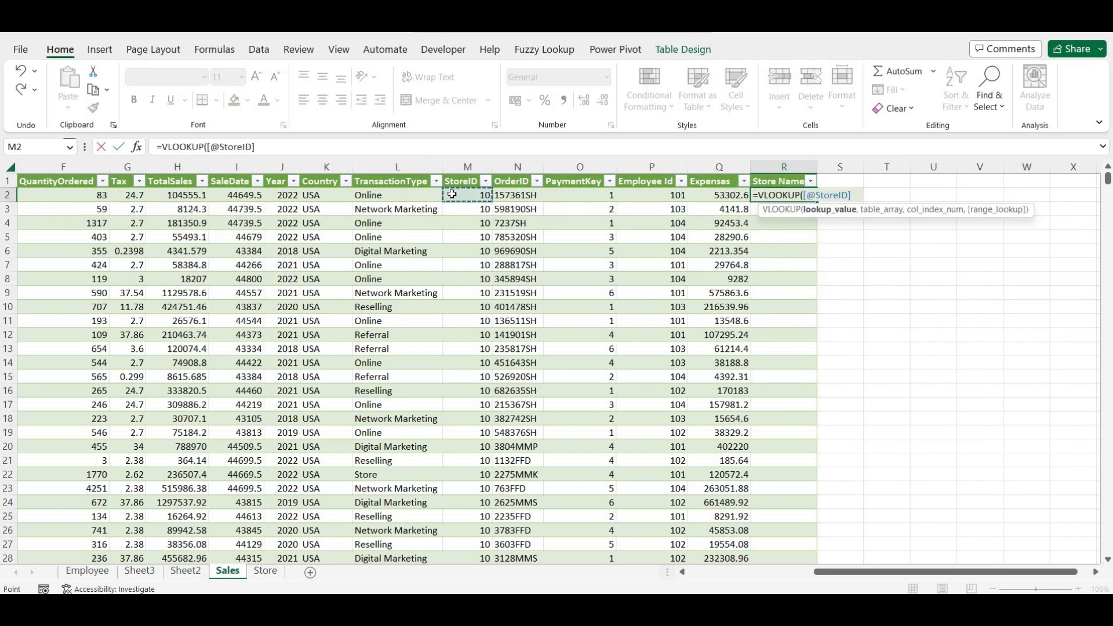
{"action": "type", "text": ","}
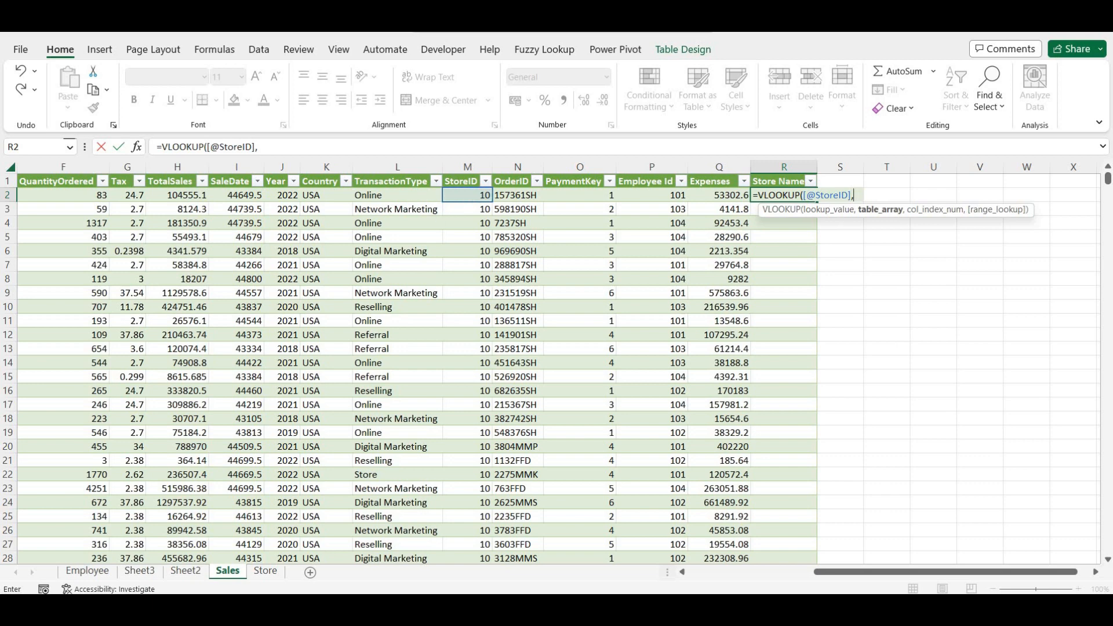
{"action": "left_click", "coordinate": [265, 571]}
{"action": "left_click_drag", "start_coordinate": [68, 164], "coordinate": [232, 167]}
{"action": "type", "text": ","}
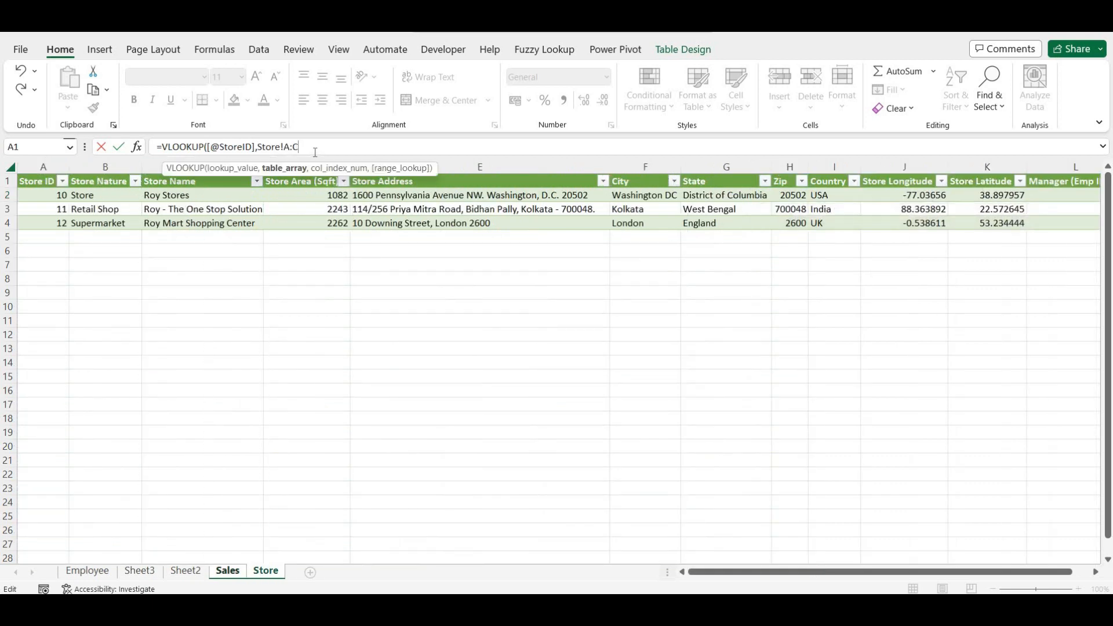
{"action": "type", "text": "3,0"}
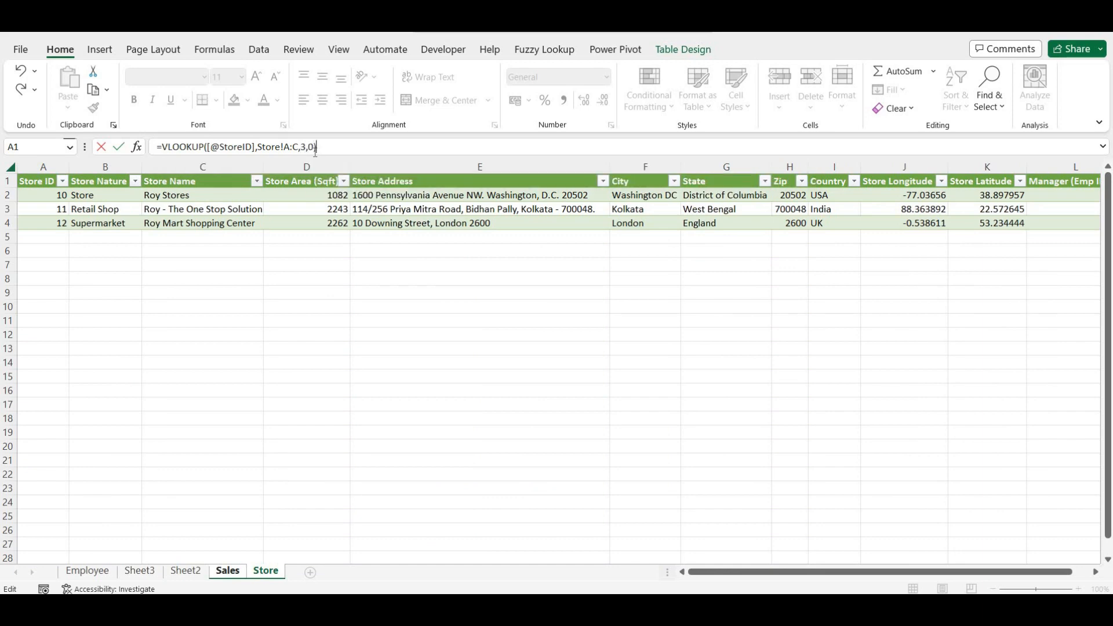
{"action": "key", "text": "Return"}
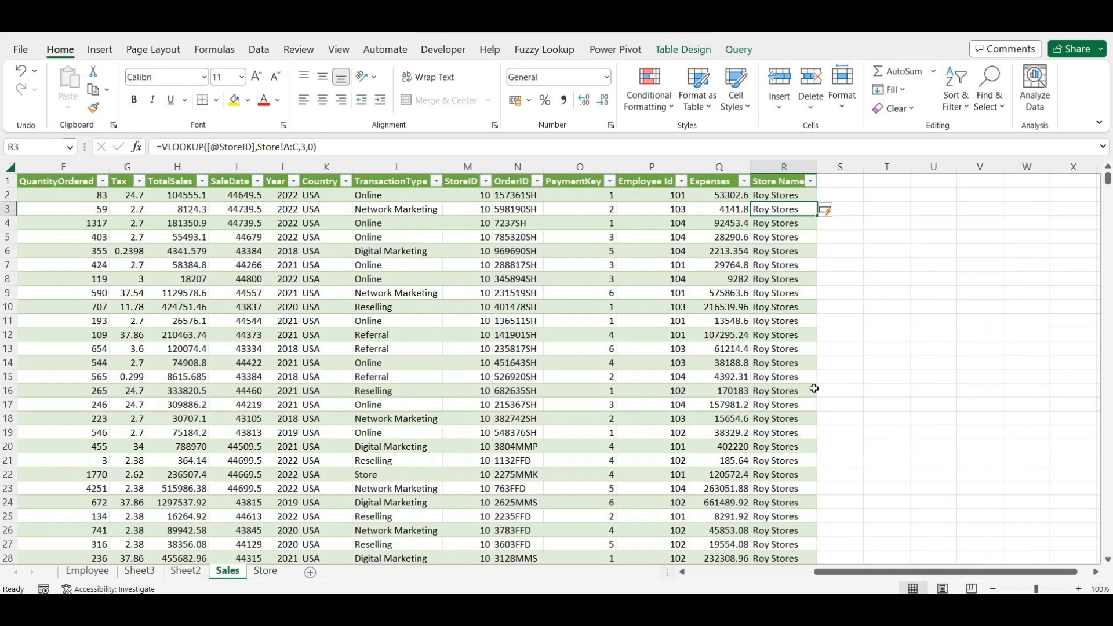
Rename Sheet2 as "NormalPivotTable" and select a value in its PivotTable
{"action": "left_click", "coordinate": [185, 573]}
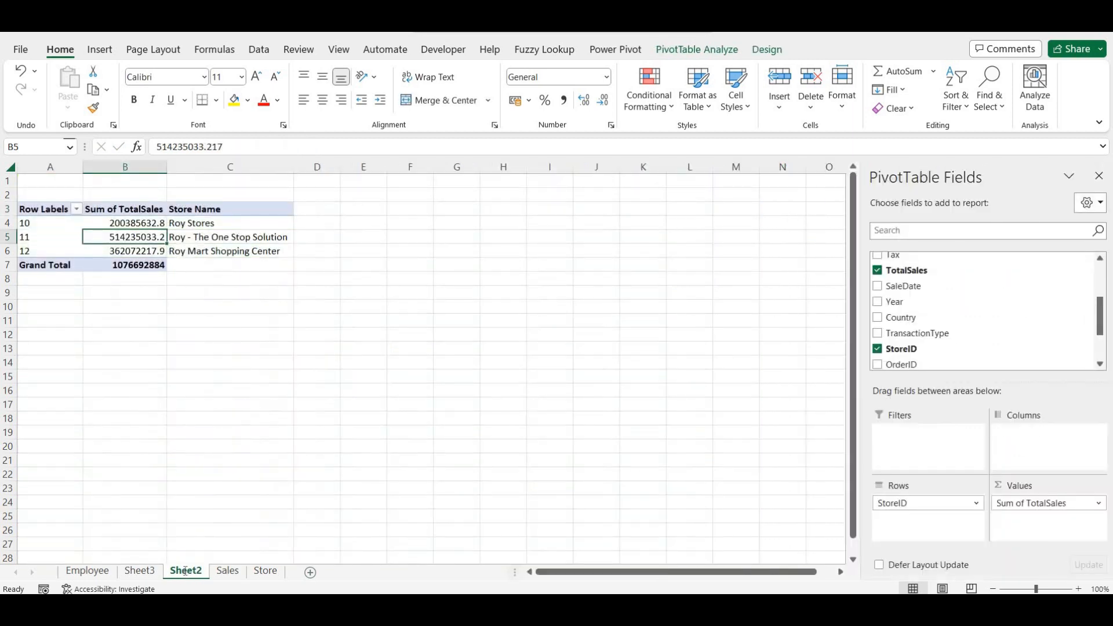
{"action": "double_click", "coordinate": [185, 571]}
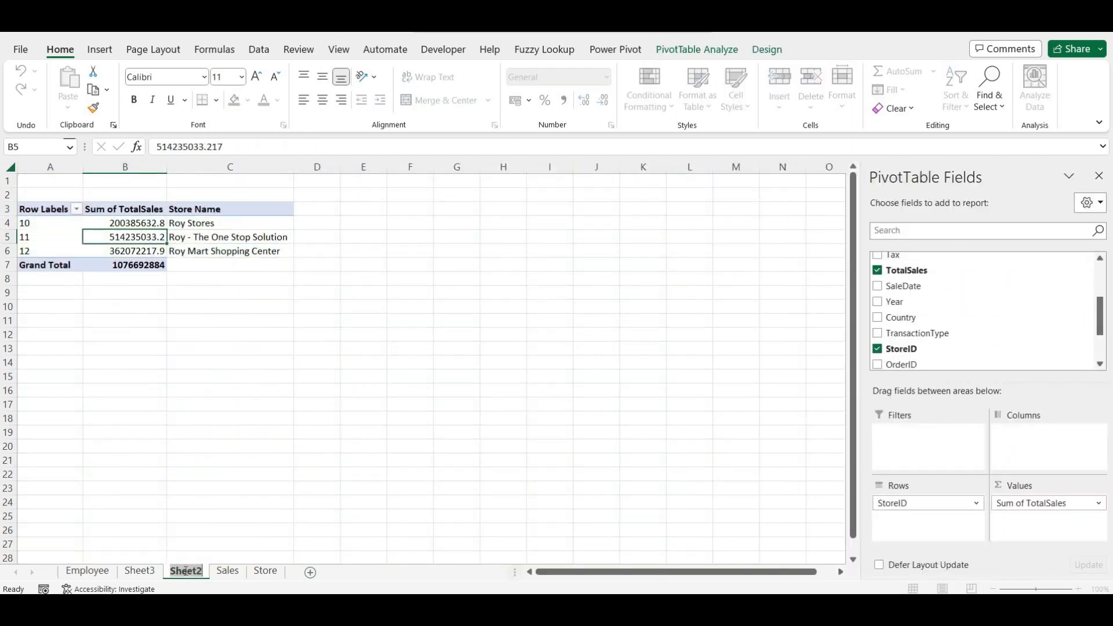
{"action": "type", "text": "No"}
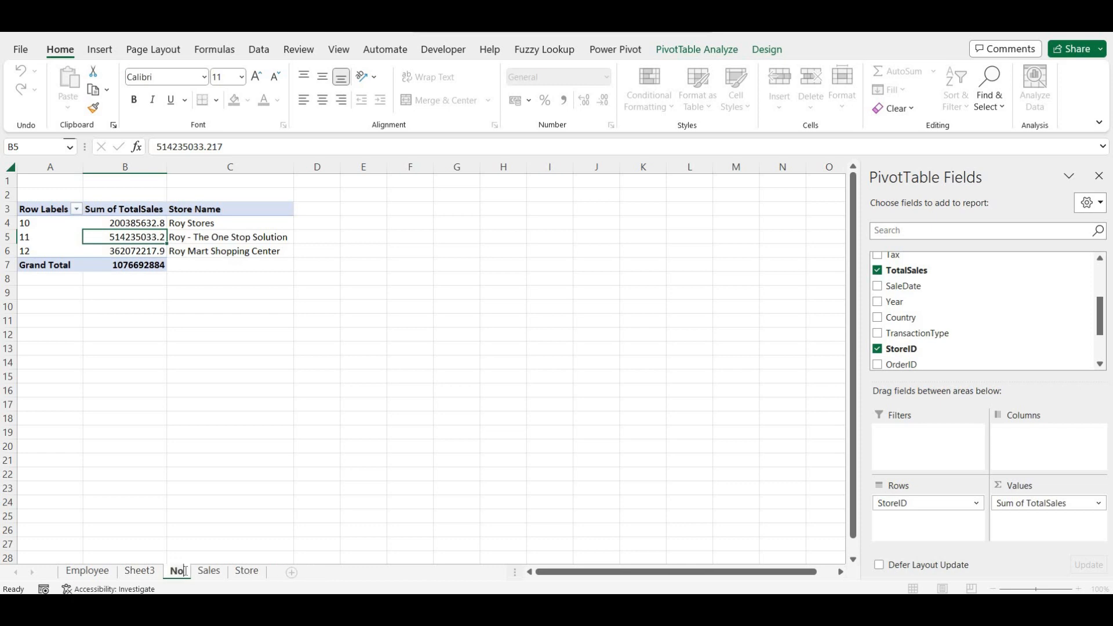
{"action": "type", "text": "rmalPi"}
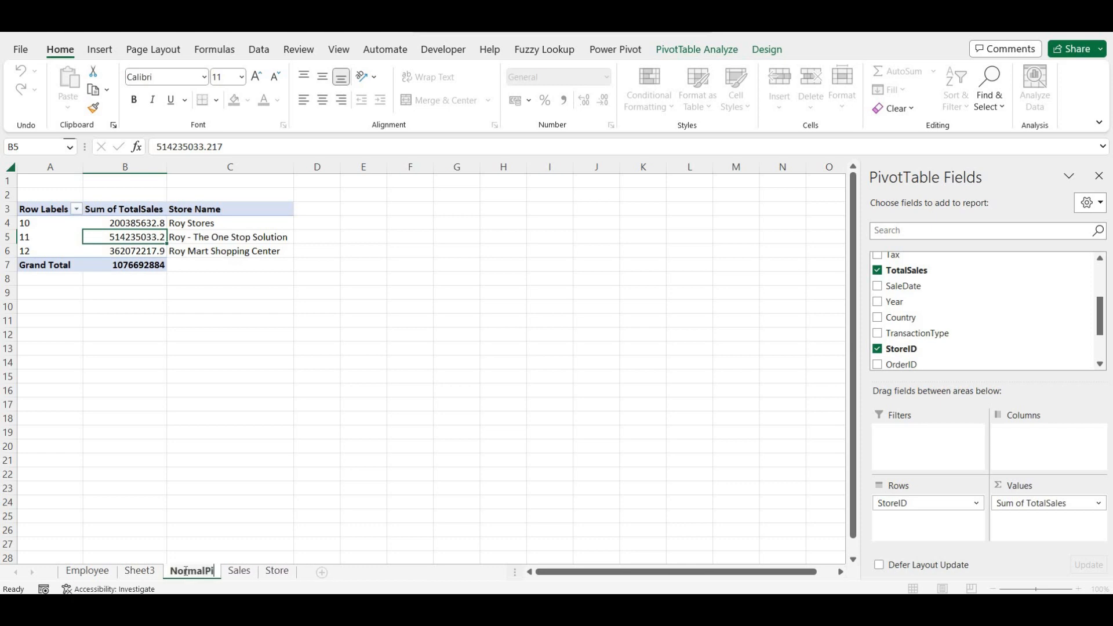
{"action": "type", "text": "votTable"}
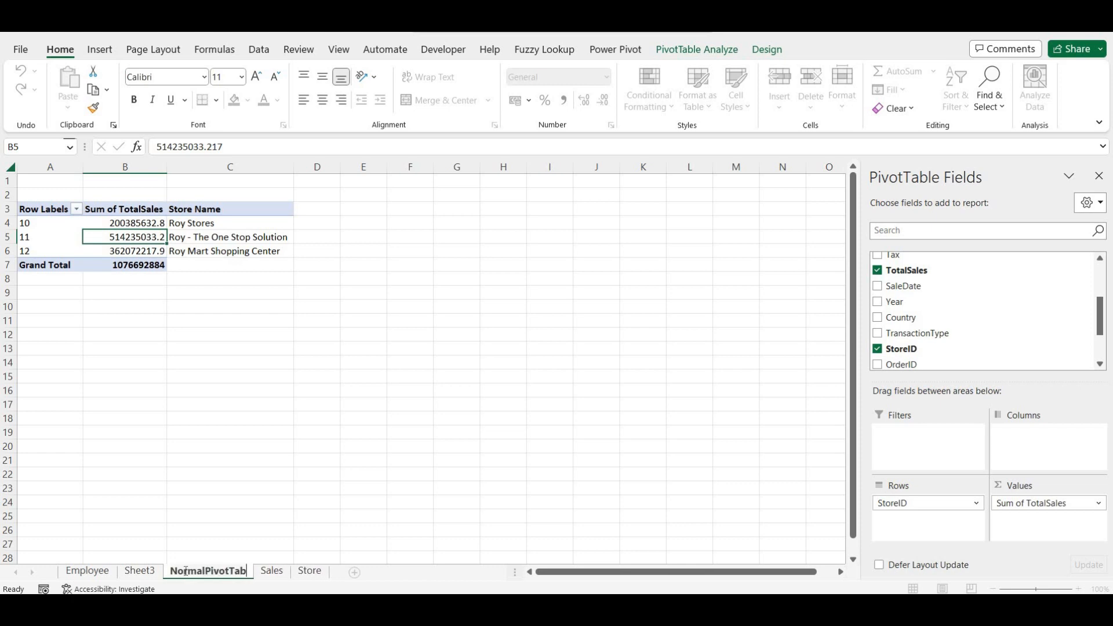
{"action": "left_click", "coordinate": [181, 306]}
{"action": "left_click", "coordinate": [143, 236]}
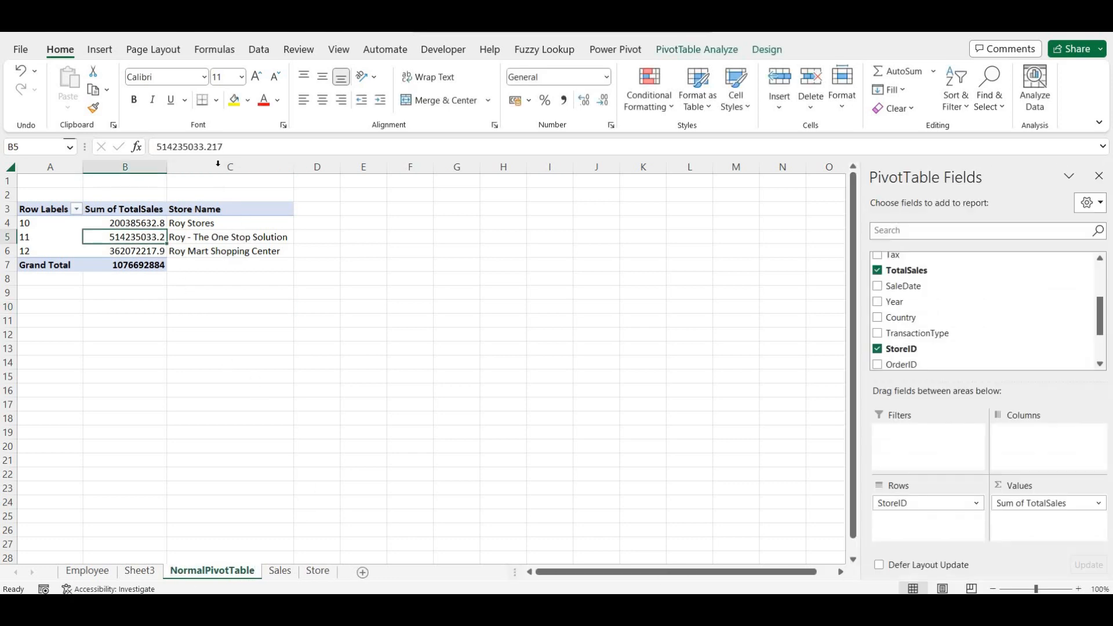
Delete the Store Name lookup column C beside the PivotTable on the NormalPivotTable sheet
{"action": "left_click", "coordinate": [222, 168]}
{"action": "right_click", "coordinate": [222, 168]}
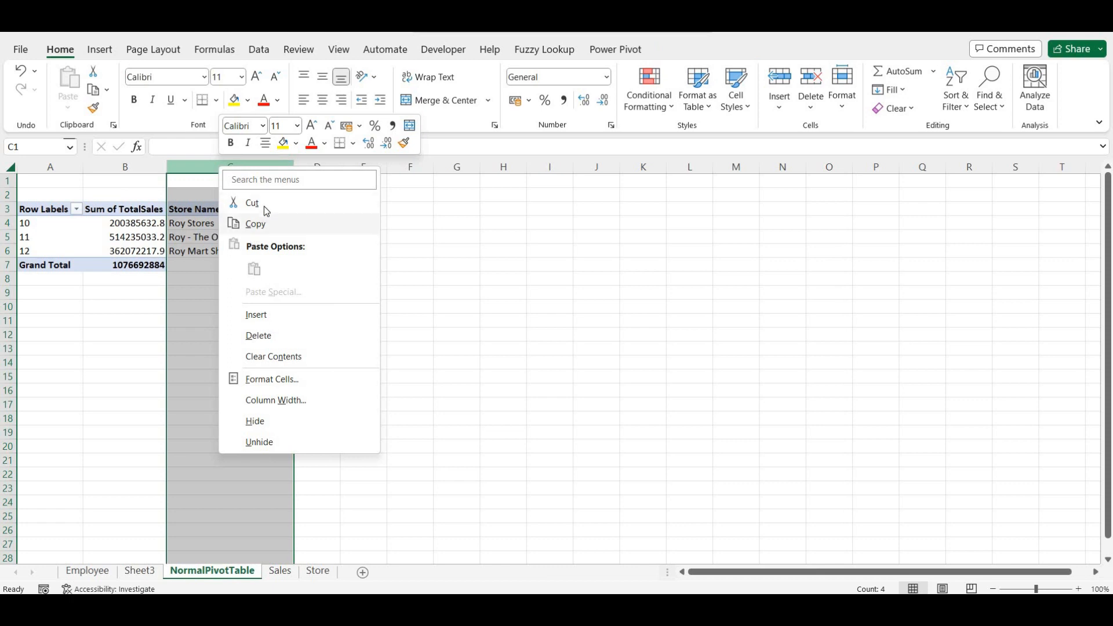
{"action": "left_click", "coordinate": [260, 336]}
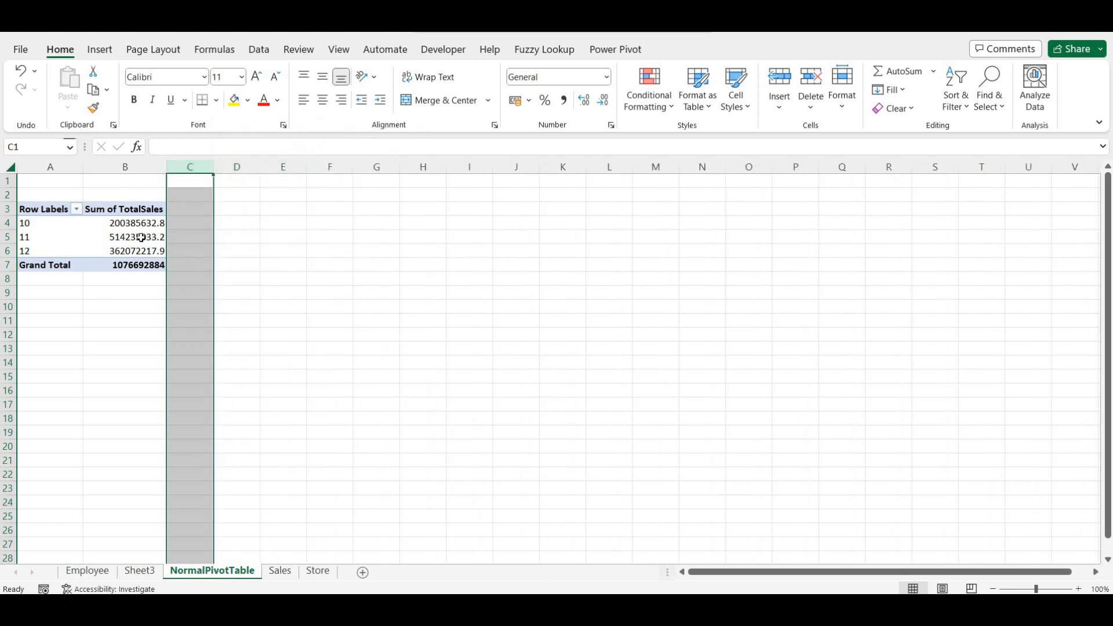
{"action": "left_click", "coordinate": [142, 237]}
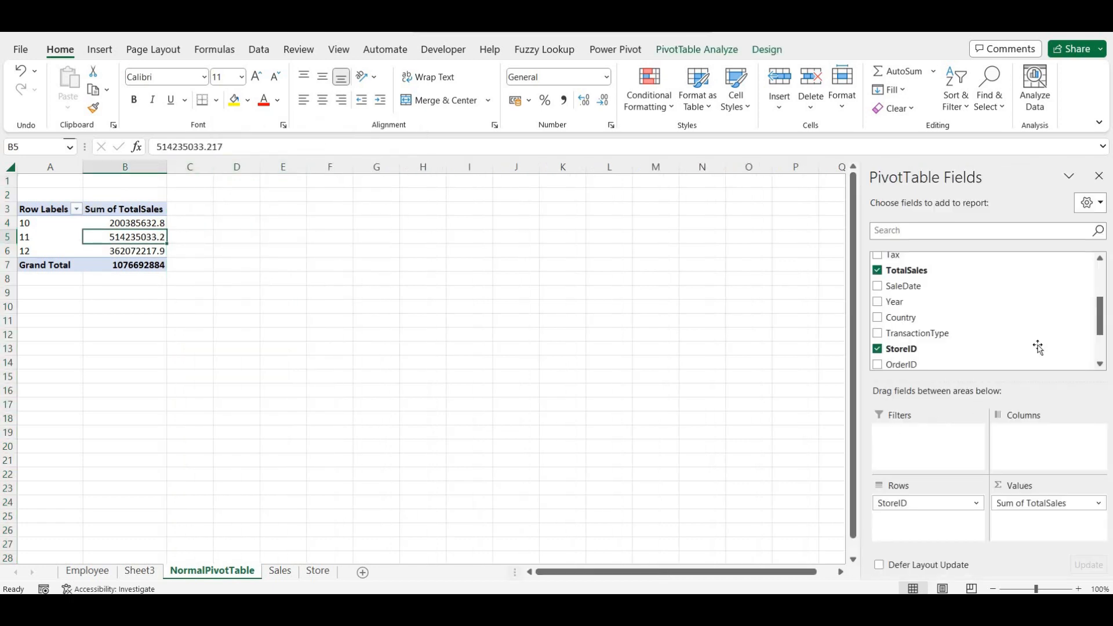
Refresh the PivotTable on NormalPivotTable and replace StoreID with the Store Name field in its rows
{"action": "scroll", "coordinate": [1043, 366], "scroll_direction": "down", "scroll_amount": 2}
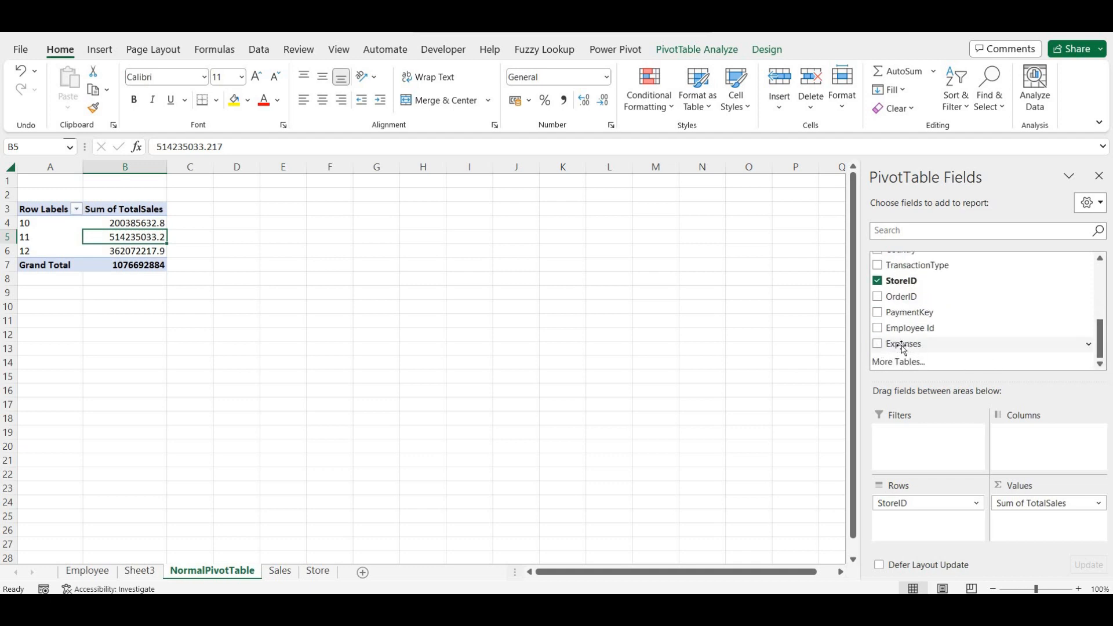
{"action": "left_click", "coordinate": [281, 571]}
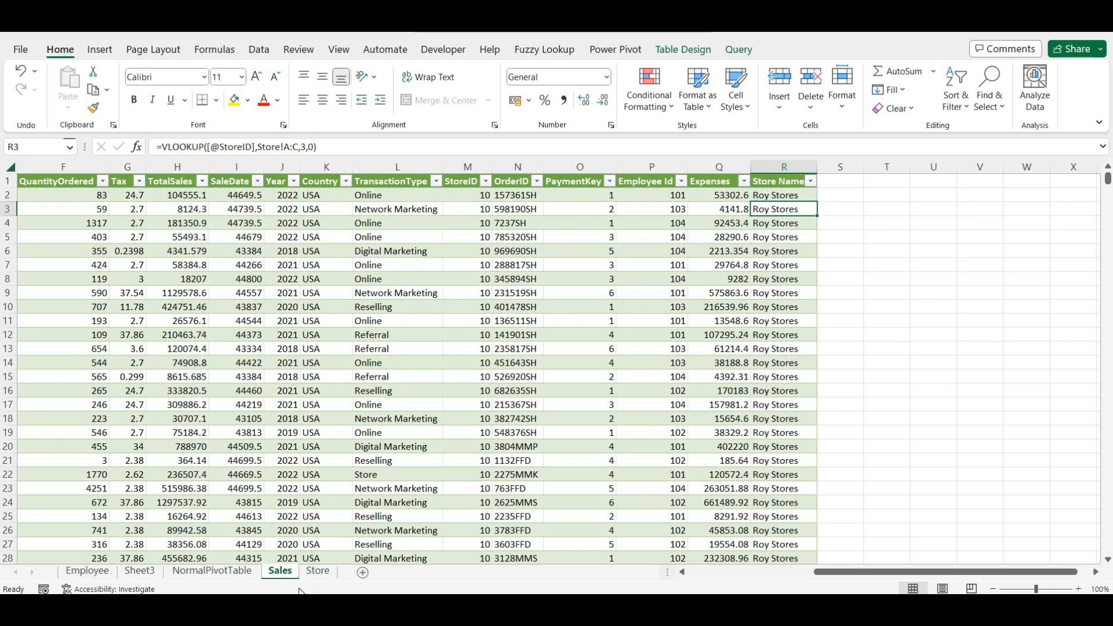
{"action": "left_click", "coordinate": [223, 570]}
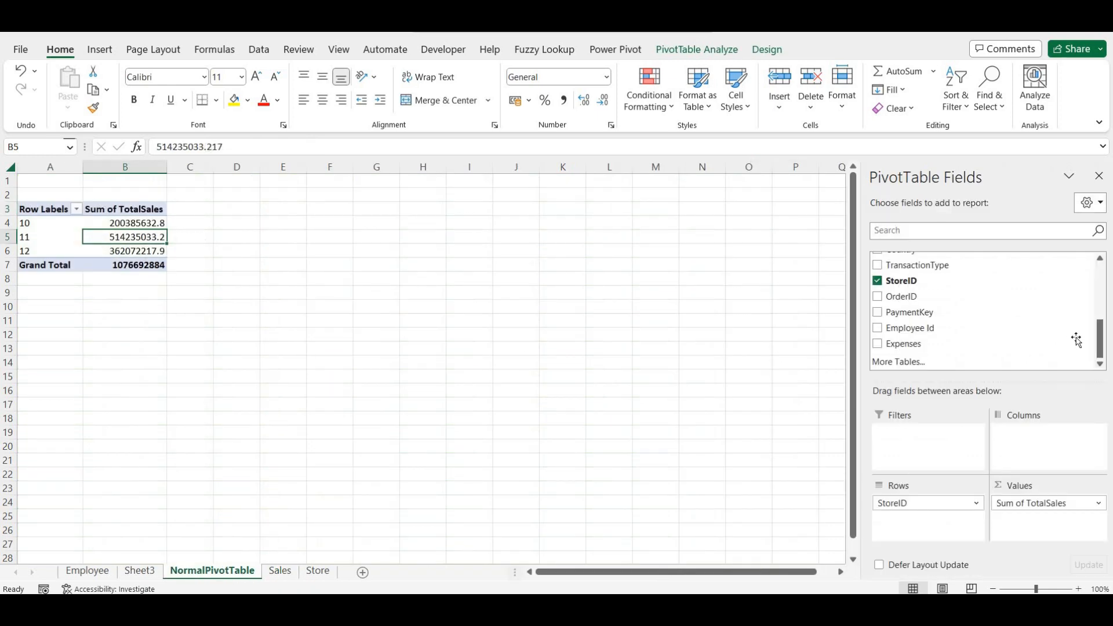
{"action": "right_click", "coordinate": [57, 237]}
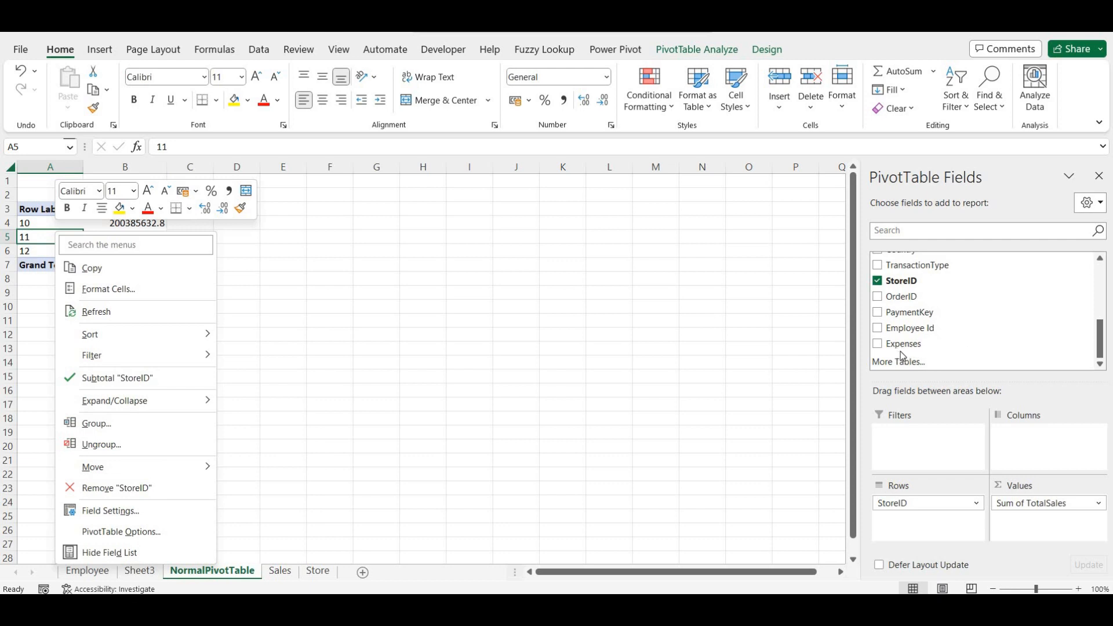
{"action": "left_click", "coordinate": [87, 313]}
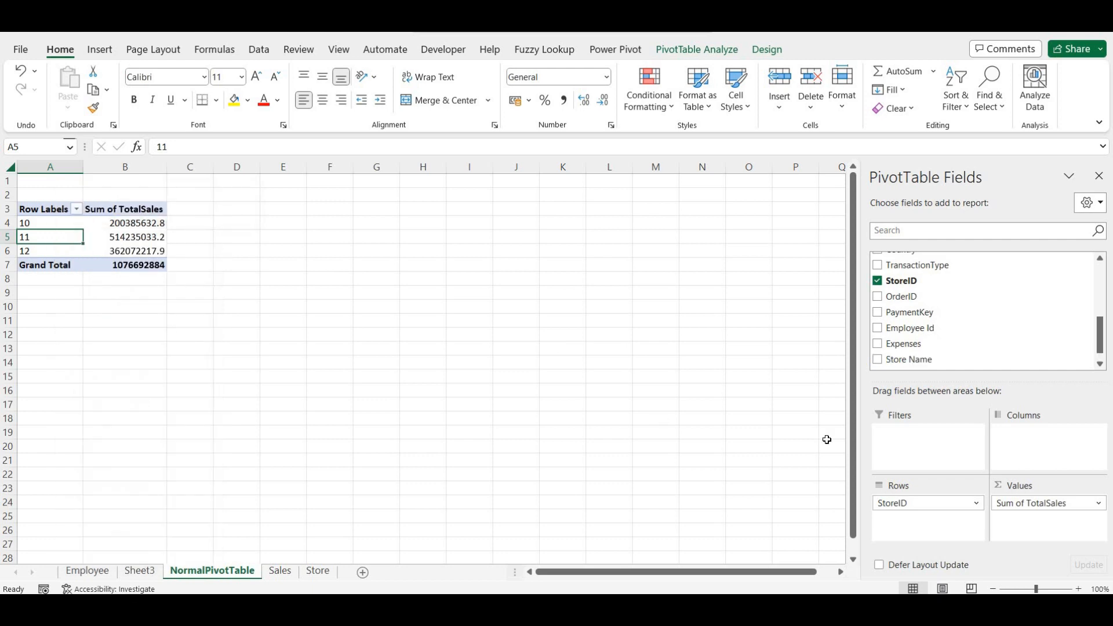
{"action": "left_click_drag", "start_coordinate": [1101, 349], "coordinate": [905, 353]}
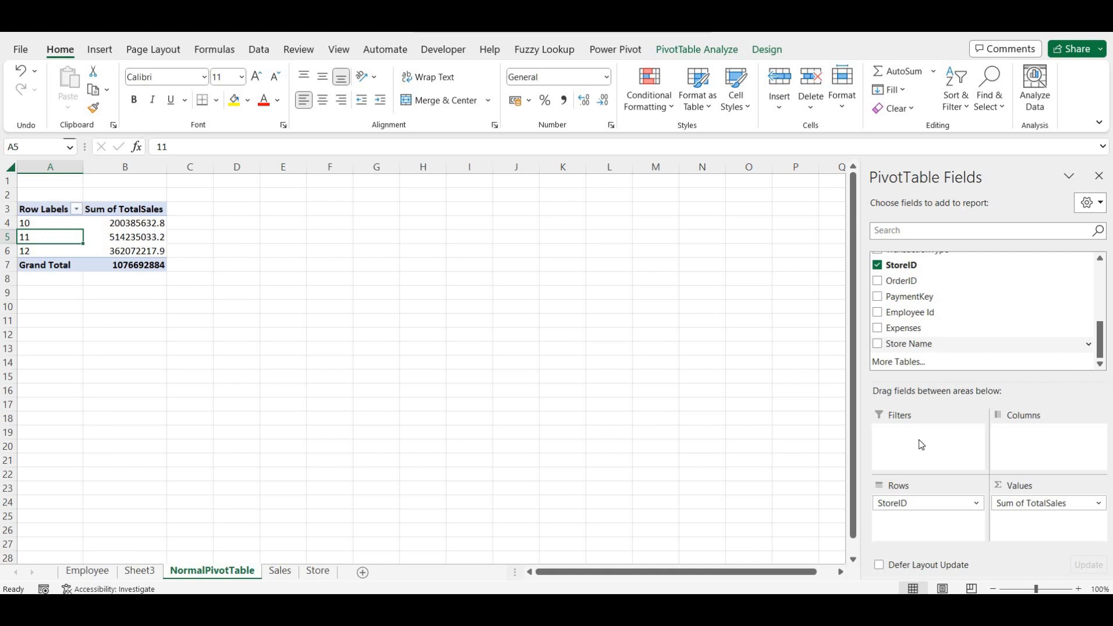
{"action": "left_click_drag", "start_coordinate": [922, 504], "coordinate": [916, 527]}
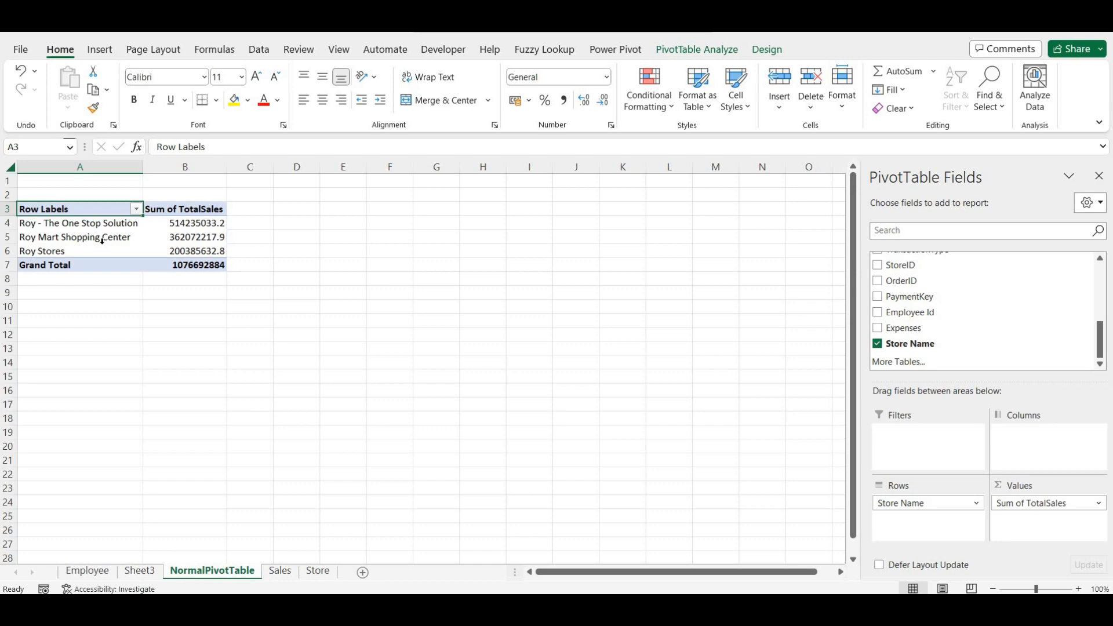
Check the Store Name lookups down to the last Sales row and delete column R from the Sales sheet
{"action": "left_click", "coordinate": [281, 571]}
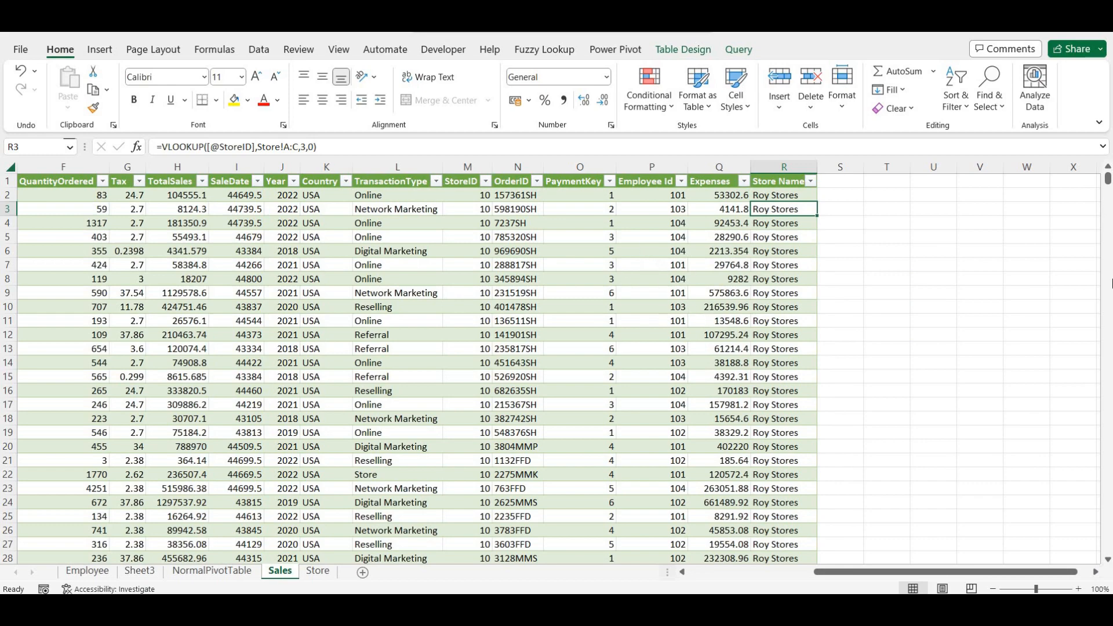
{"action": "left_click_drag", "start_coordinate": [1107, 179], "coordinate": [1108, 547]}
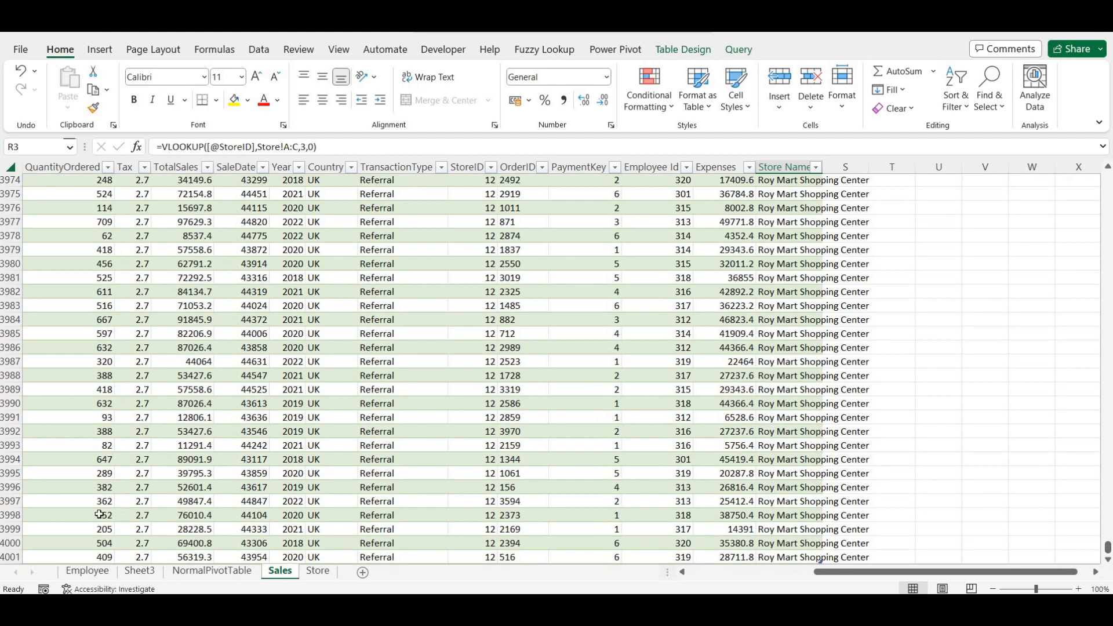
{"action": "scroll", "coordinate": [100, 515], "scroll_direction": "down", "scroll_amount": 2}
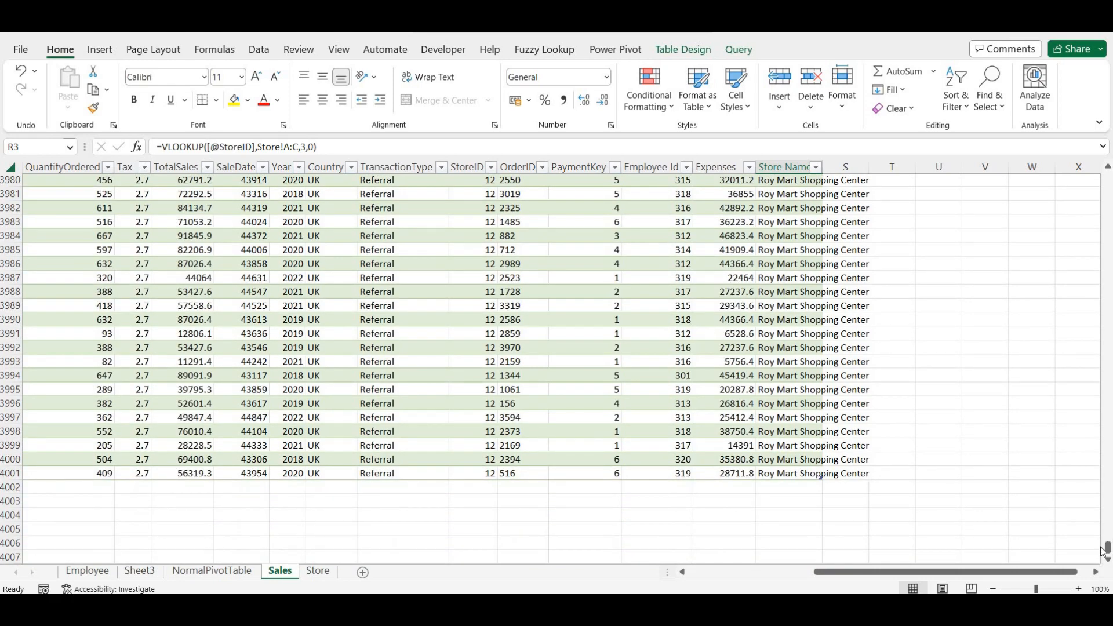
{"action": "left_click_drag", "start_coordinate": [1108, 547], "coordinate": [1108, 178]}
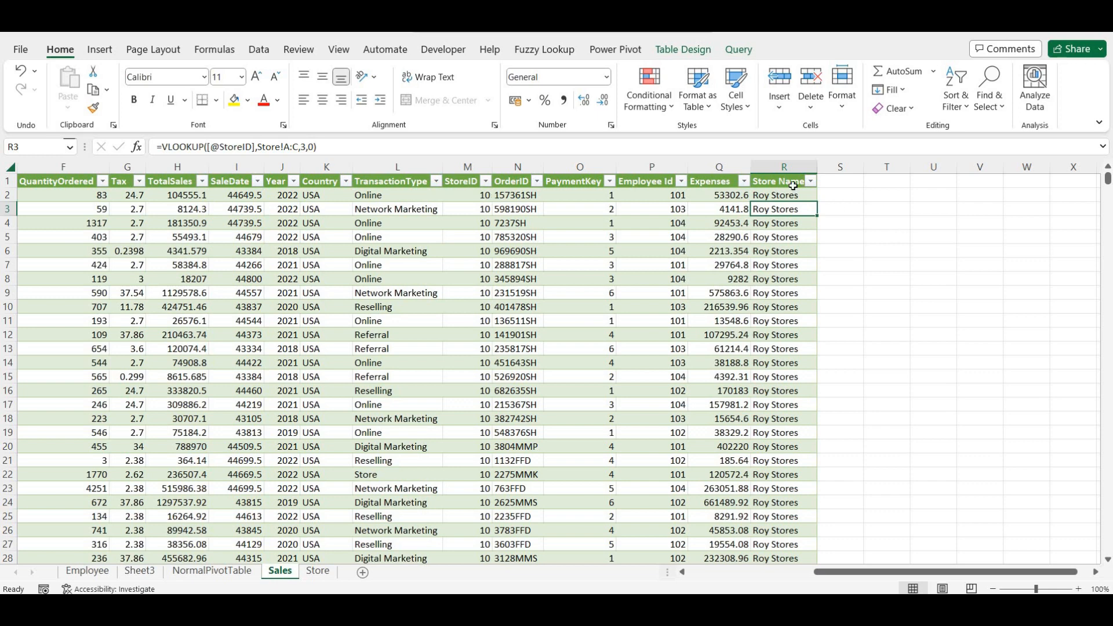
{"action": "left_click", "coordinate": [769, 159]}
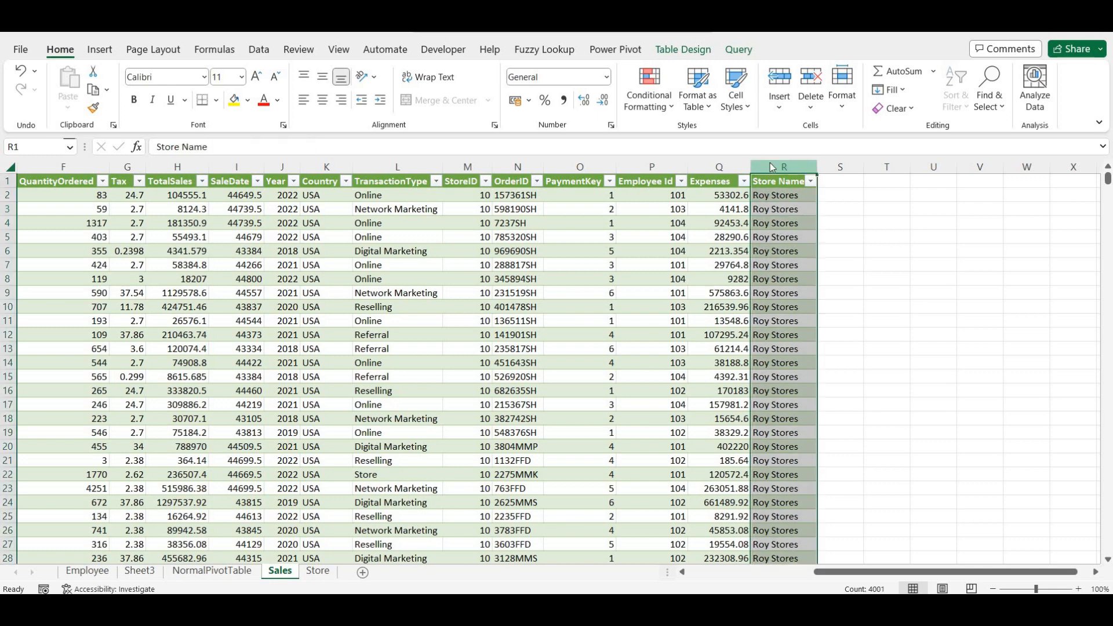
{"action": "right_click", "coordinate": [771, 163]}
{"action": "left_click", "coordinate": [810, 335]}
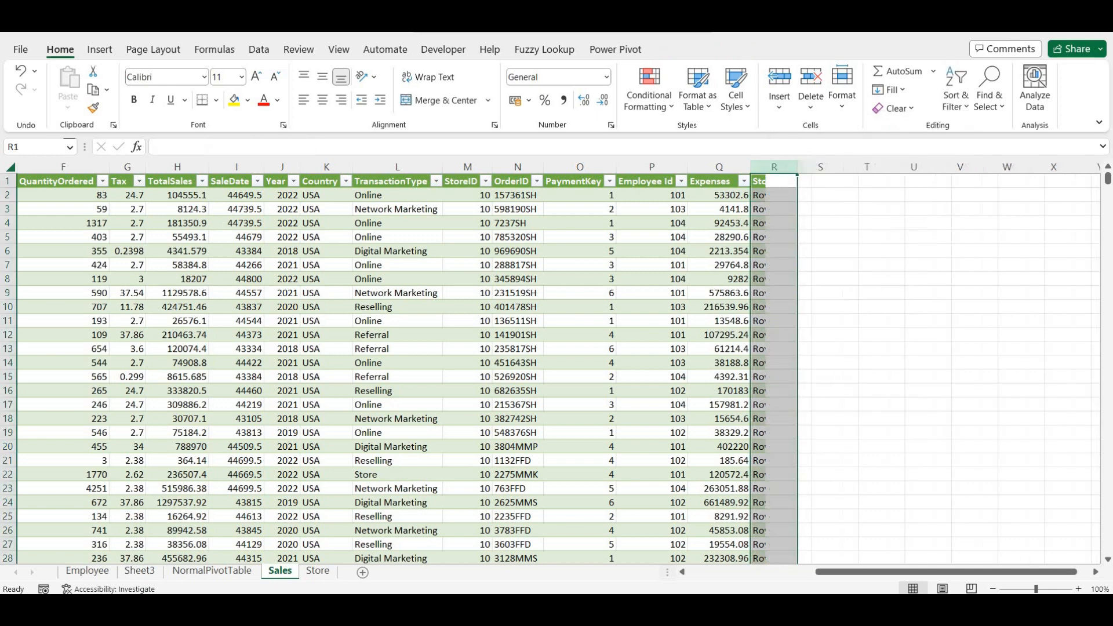
Rename Sheet3, which holds the Data Model PivotTable, as "PowerPivot"
{"action": "left_click", "coordinate": [141, 572]}
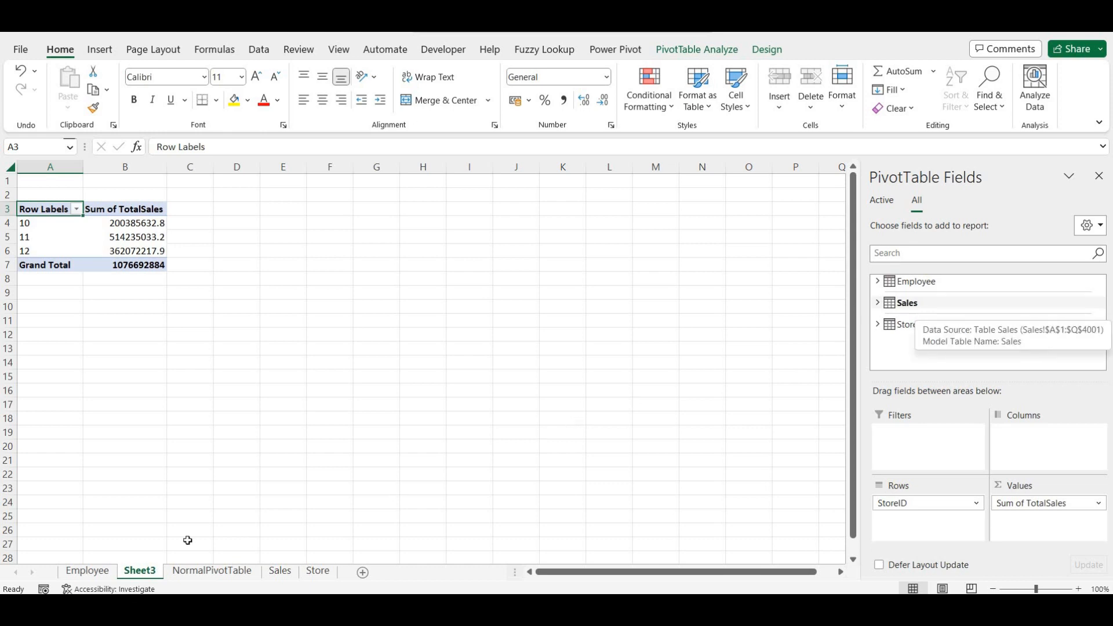
{"action": "double_click", "coordinate": [140, 572]}
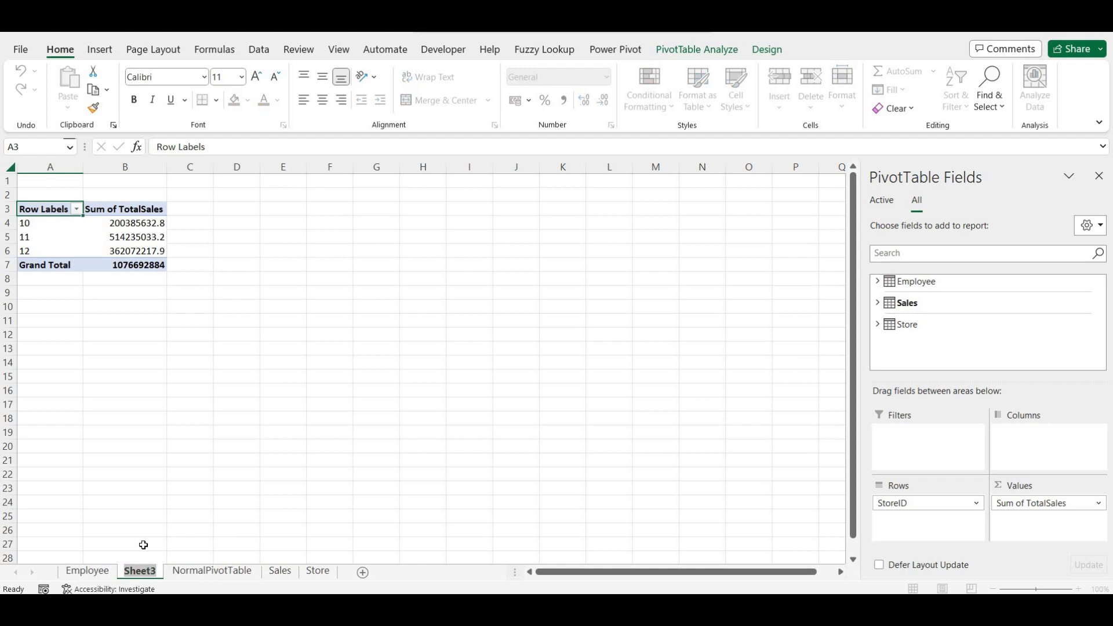
{"action": "type", "text": "Pow"}
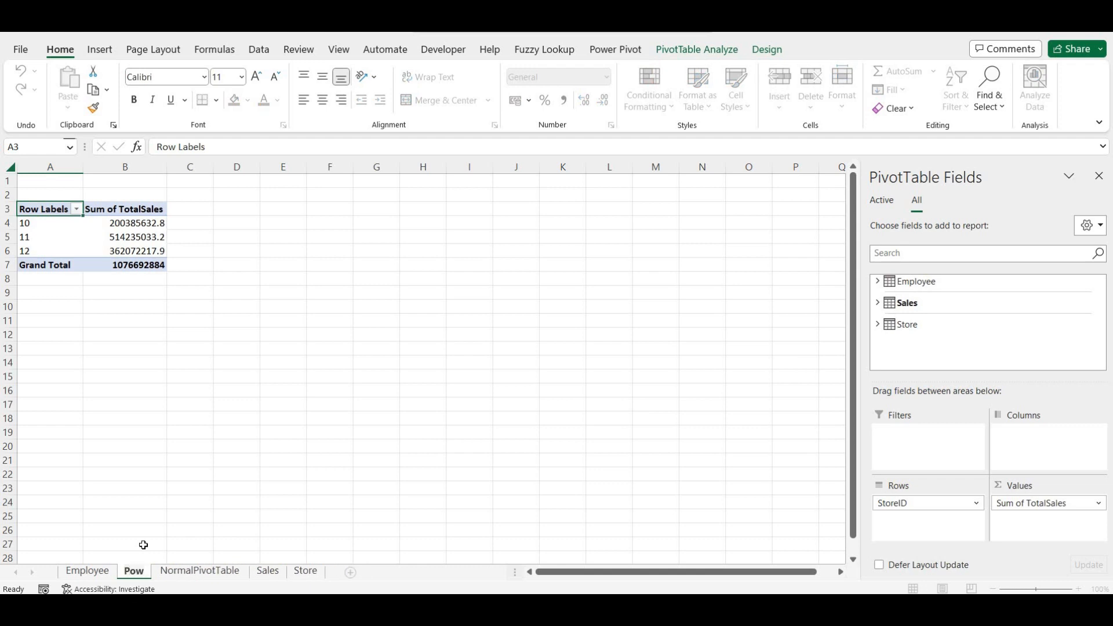
{"action": "type", "text": "erPivot"}
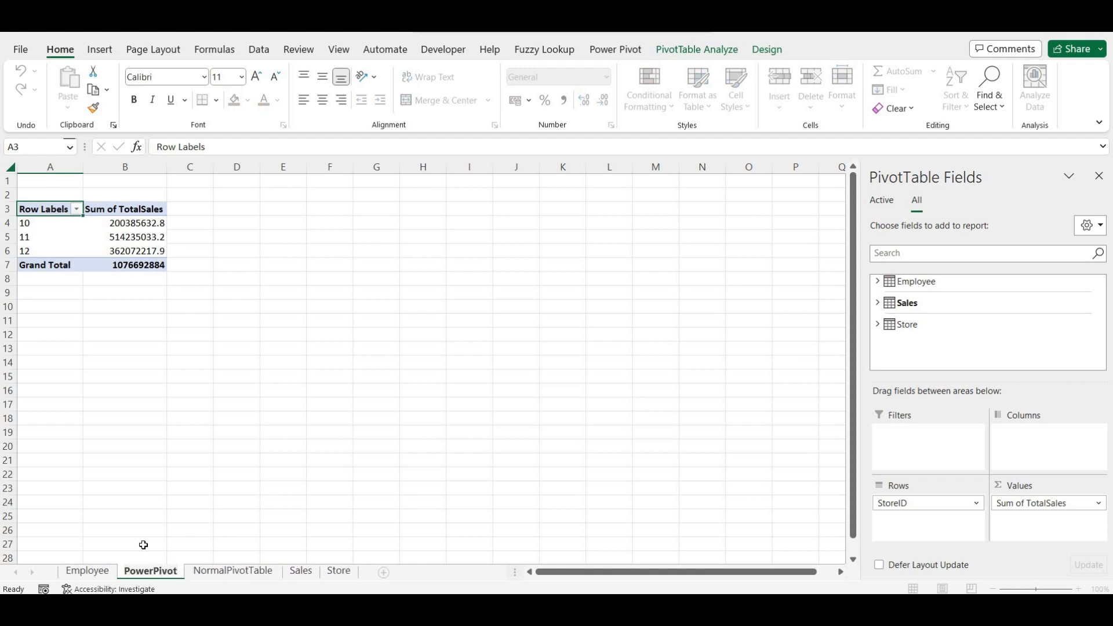
{"action": "left_click", "coordinate": [379, 415]}
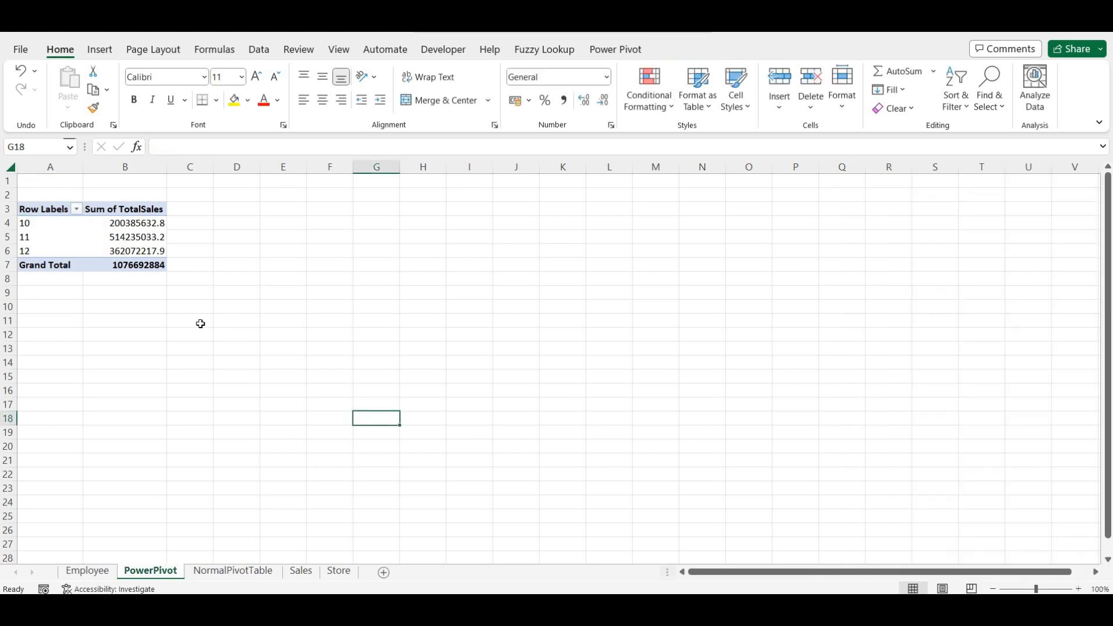
Examine which Sales table fields are available among the active fields of the PowerPivot sheet's PivotTable
{"action": "left_click", "coordinate": [142, 252]}
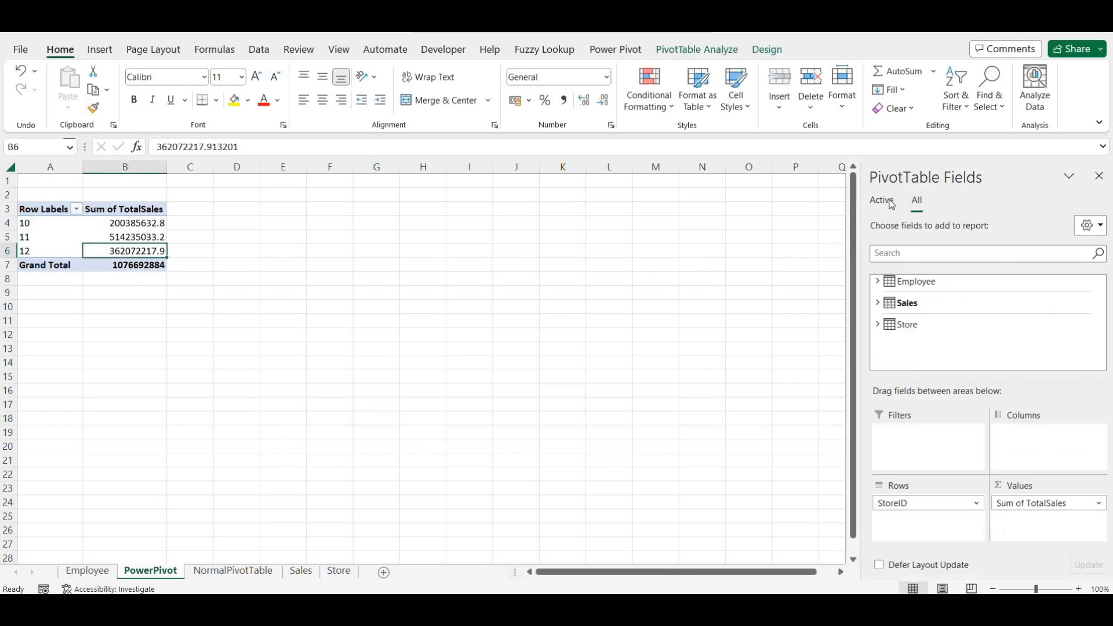
{"action": "left_click", "coordinate": [880, 203]}
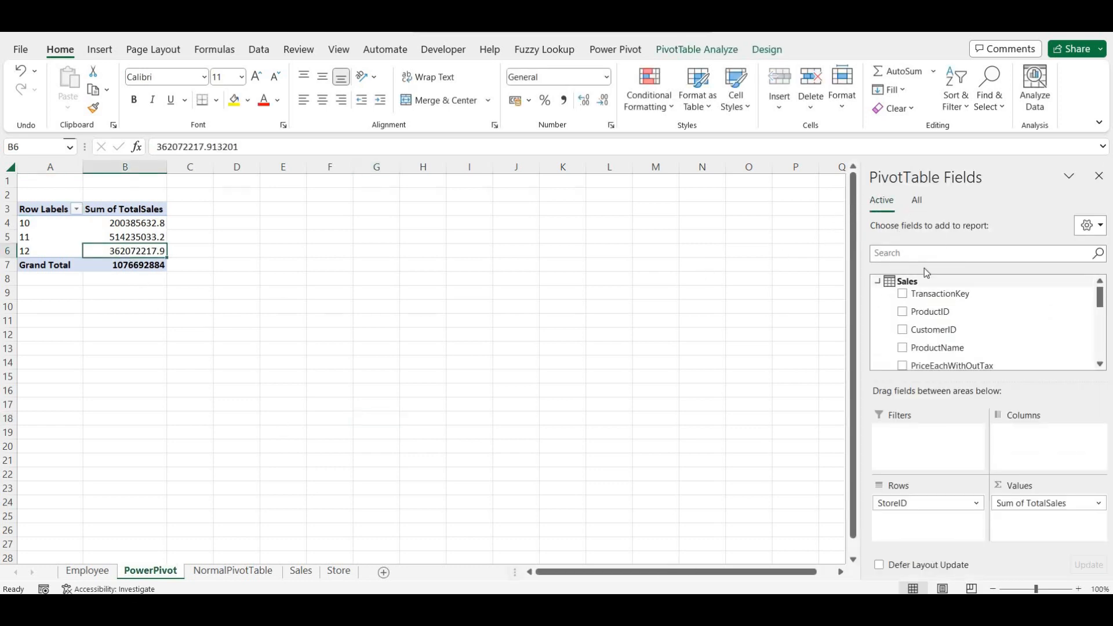
{"action": "left_click_drag", "start_coordinate": [1099, 299], "coordinate": [1106, 324]}
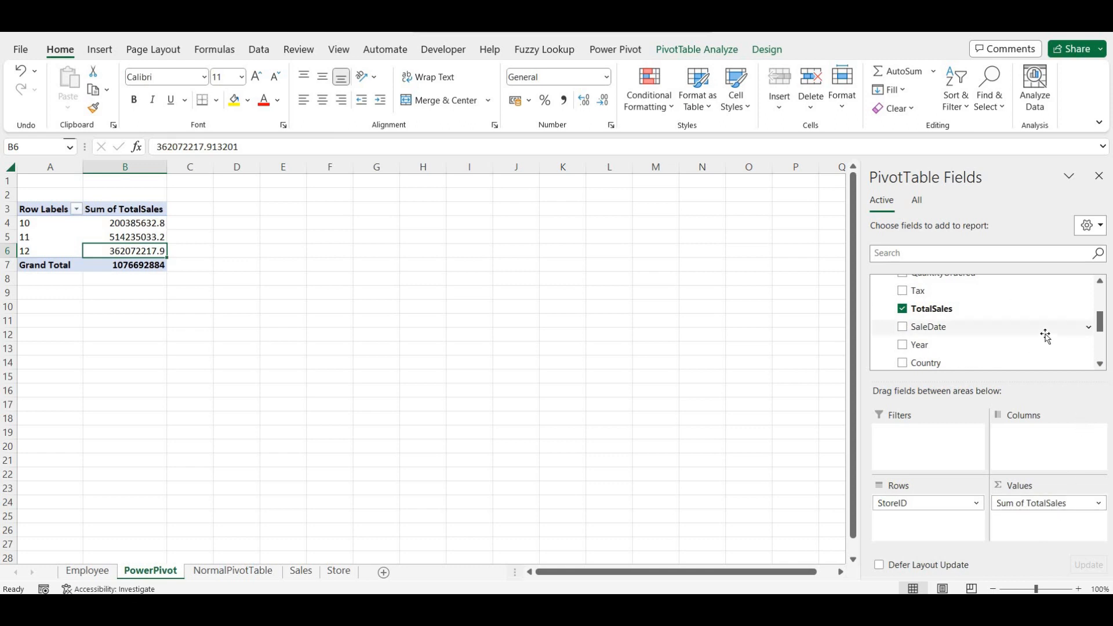
{"action": "scroll", "coordinate": [1047, 336], "scroll_direction": "up", "scroll_amount": 1}
{"action": "scroll", "coordinate": [1047, 336], "scroll_direction": "up", "scroll_amount": 3}
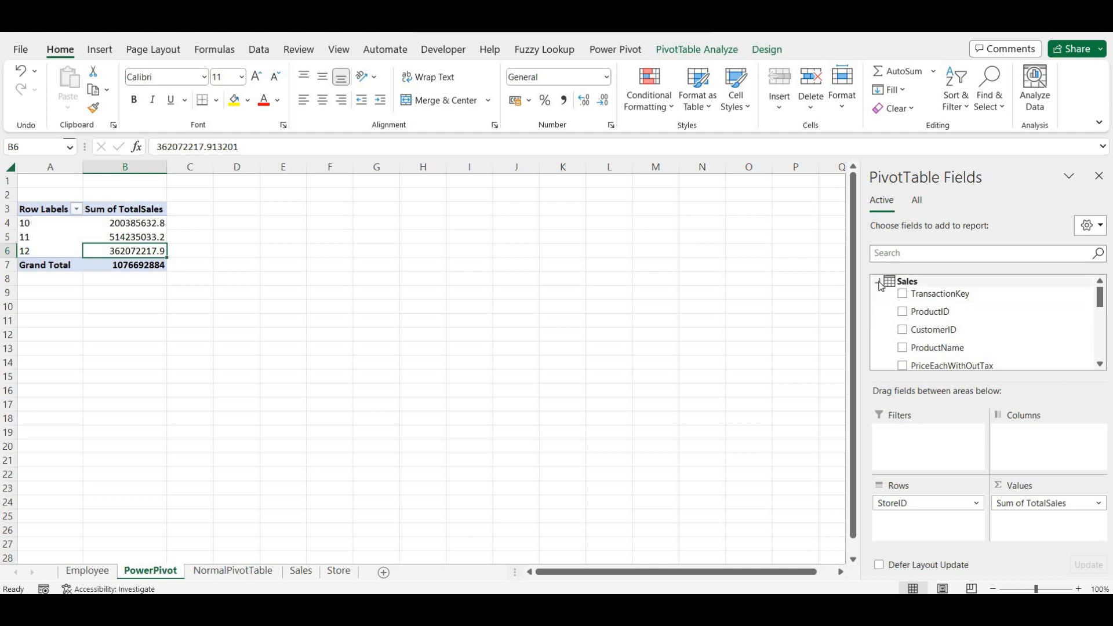
{"action": "left_click", "coordinate": [878, 280]}
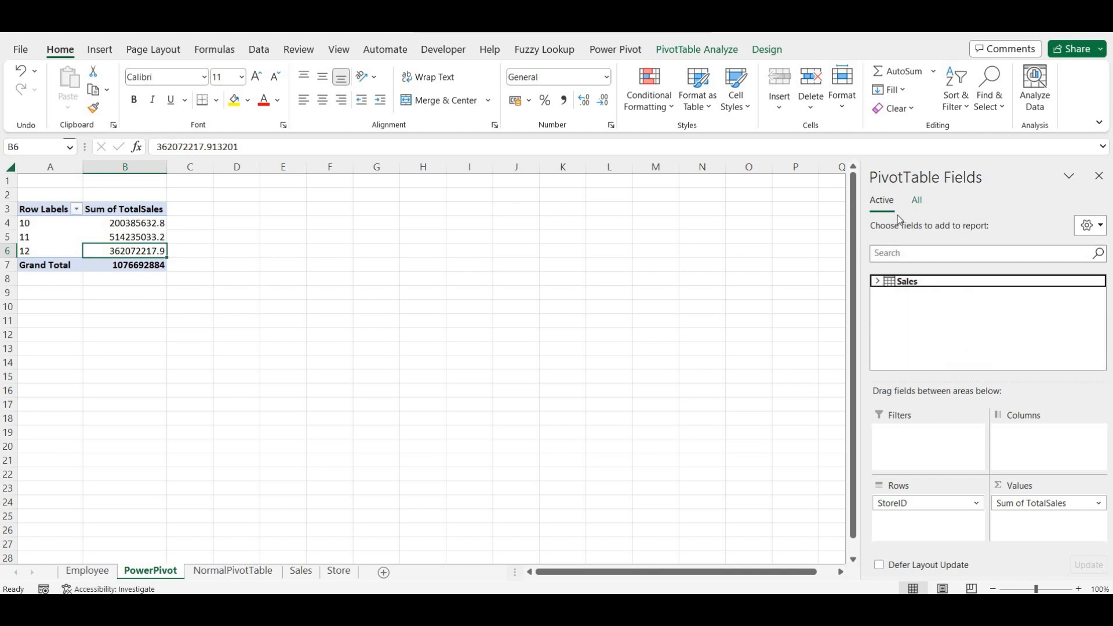
{"action": "left_click", "coordinate": [877, 281]}
{"action": "left_click_drag", "start_coordinate": [1100, 304], "coordinate": [1097, 364]}
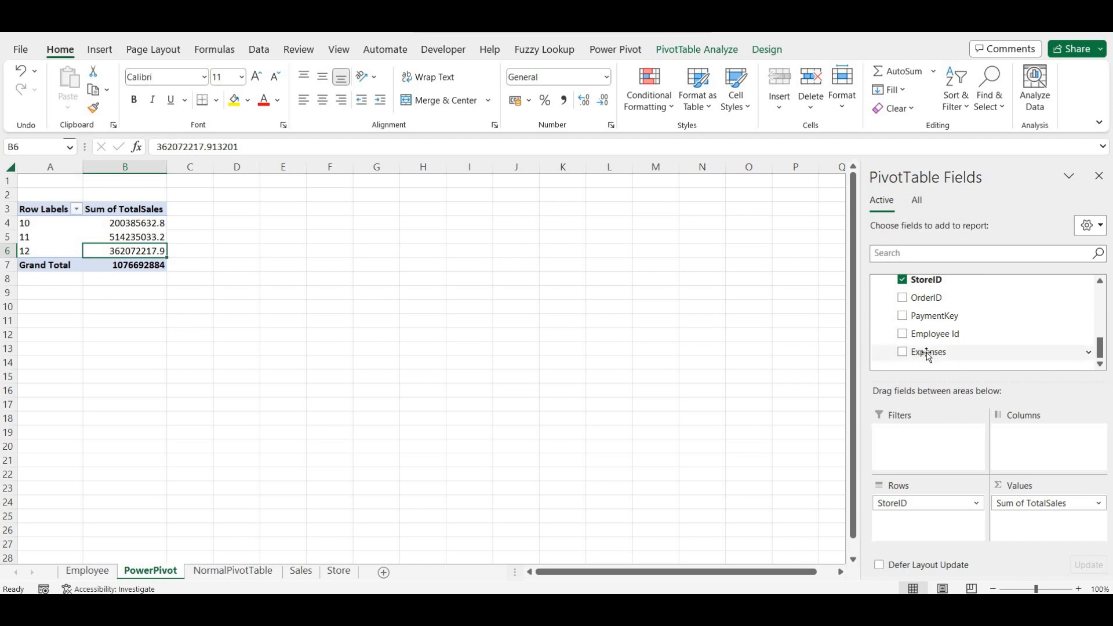
Replace StoreID with the Store table's Store Name field in the PowerPivot PivotTable's rows, dismissing the table relationships suggestion
{"action": "left_click", "coordinate": [919, 201]}
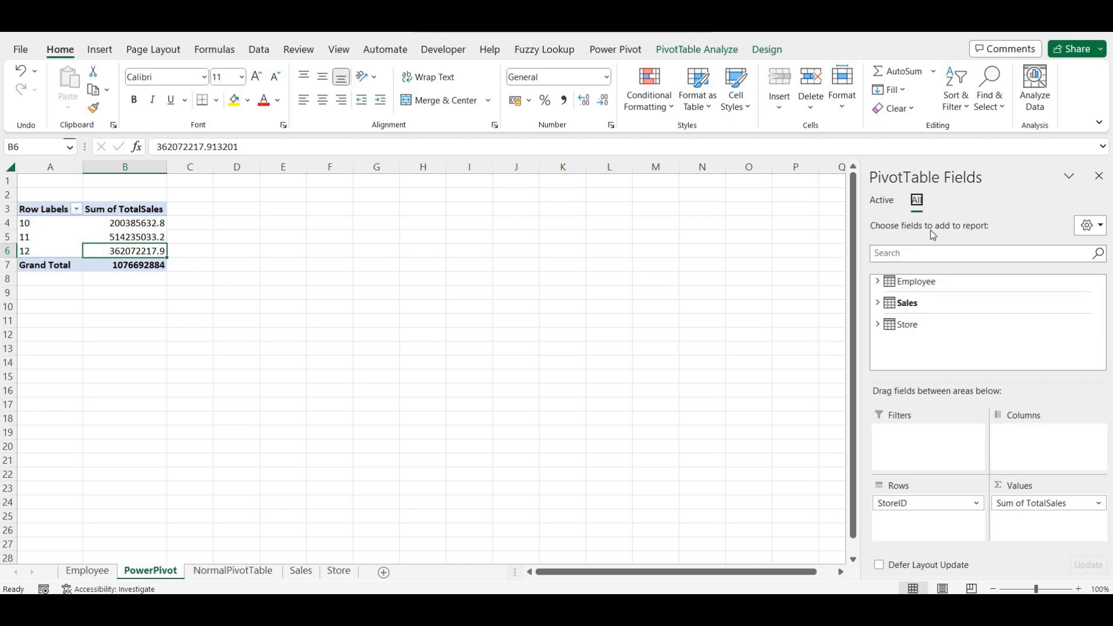
{"action": "left_click", "coordinate": [886, 325]}
{"action": "left_click", "coordinate": [885, 325]}
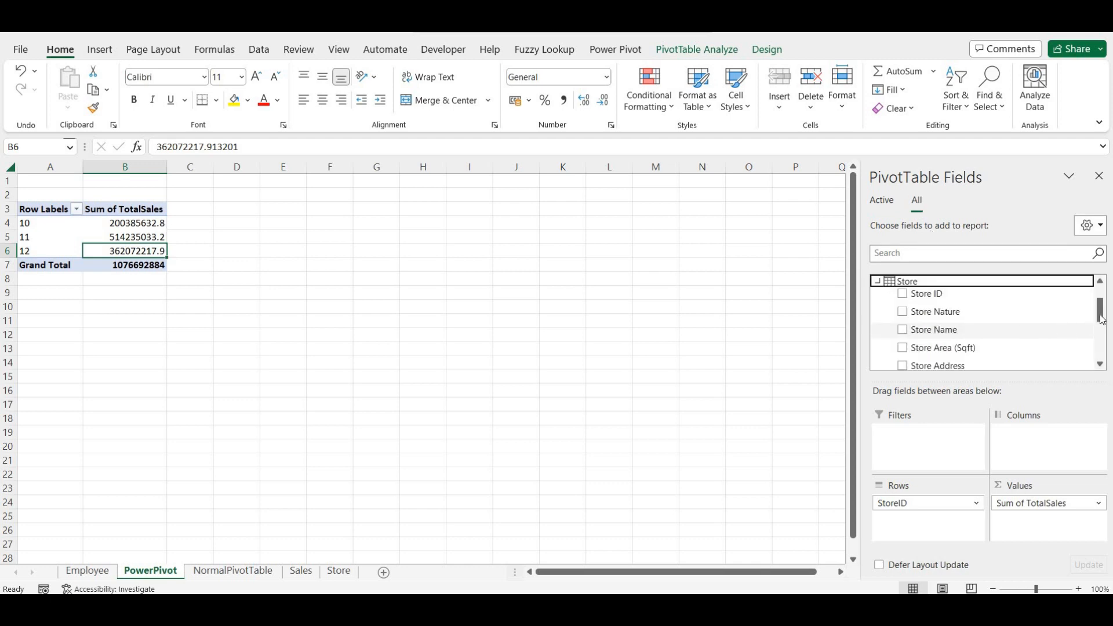
{"action": "left_click_drag", "start_coordinate": [922, 331], "coordinate": [919, 521]}
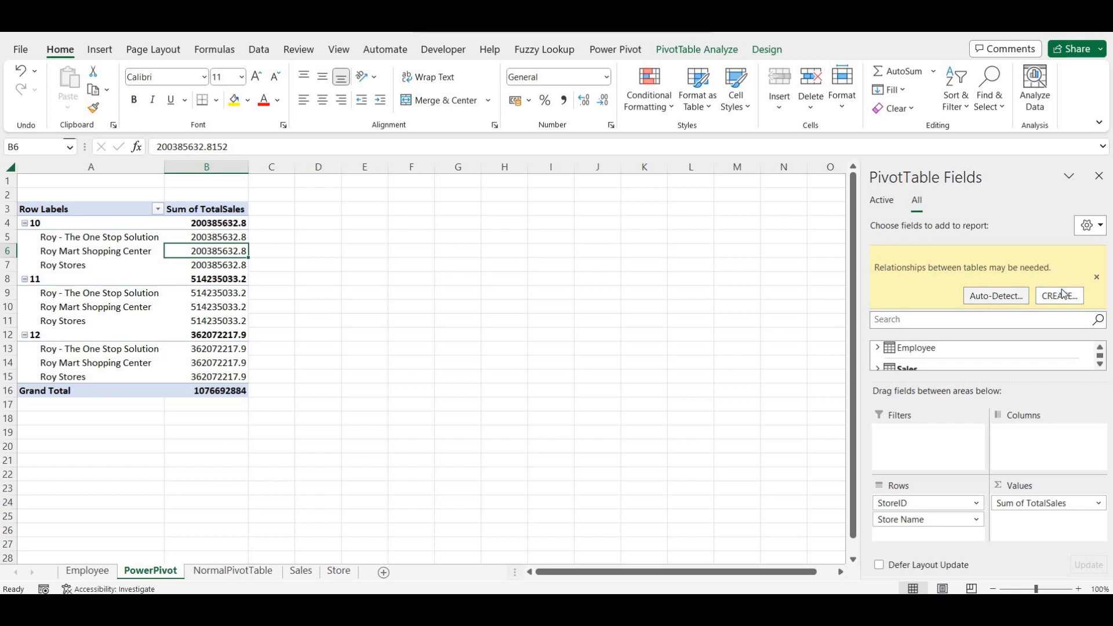
{"action": "left_click", "coordinate": [1098, 279]}
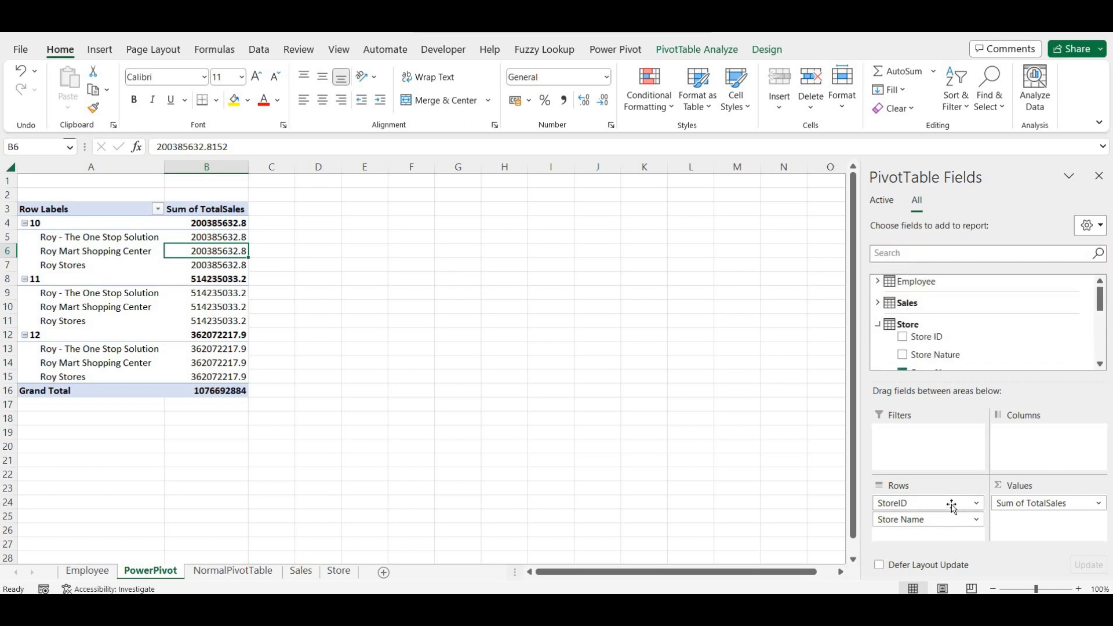
{"action": "left_click_drag", "start_coordinate": [951, 505], "coordinate": [708, 486]}
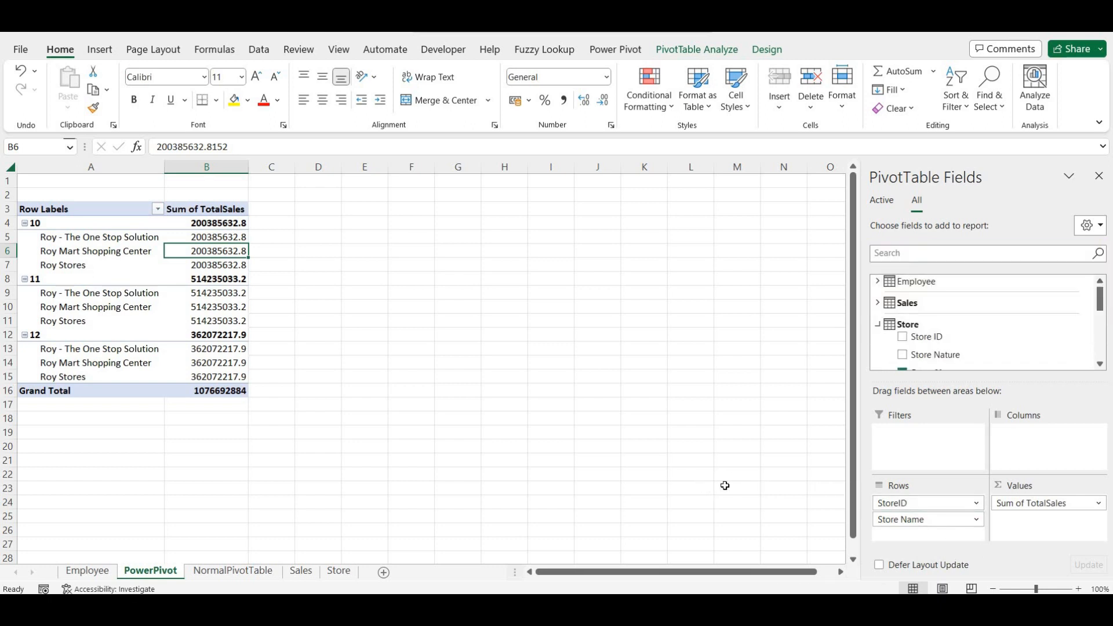